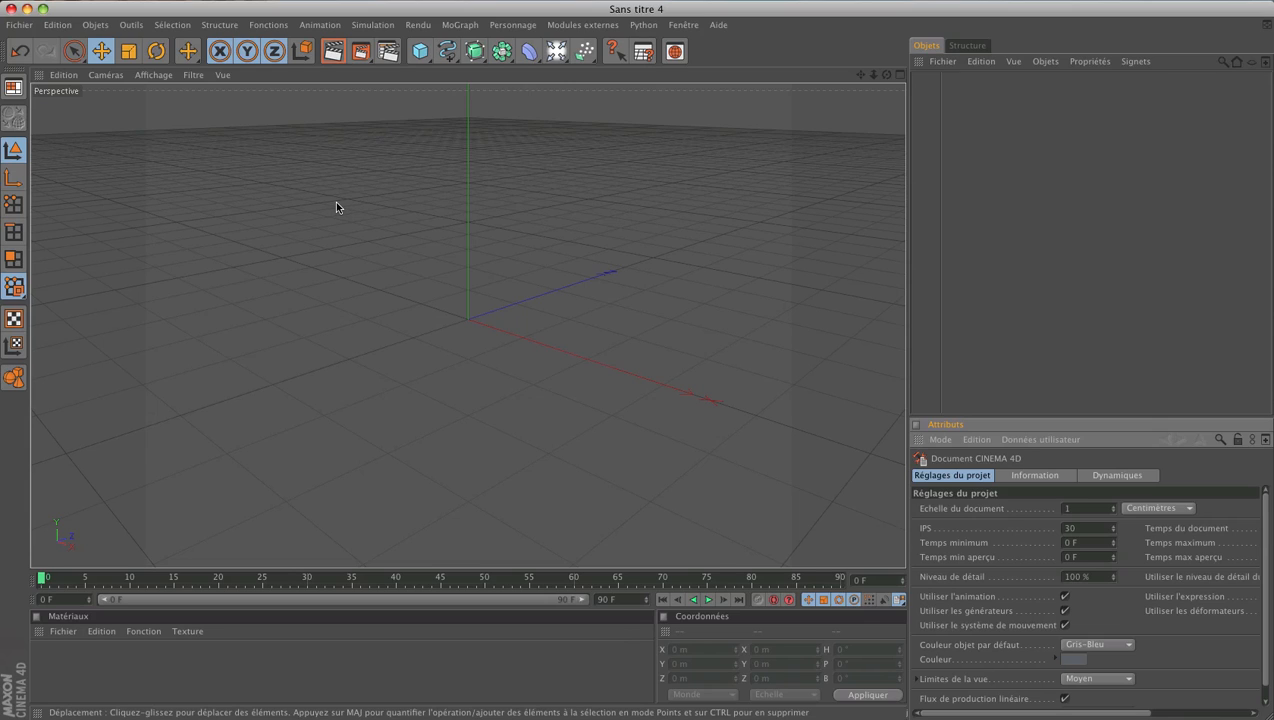
- Add a null object (Neutre), attach an XPresso tag to it and close the XPresso editor
{"action": "left_click", "coordinate": [417, 54]}
{"action": "left_click_drag", "start_coordinate": [416, 55], "coordinate": [448, 167]}
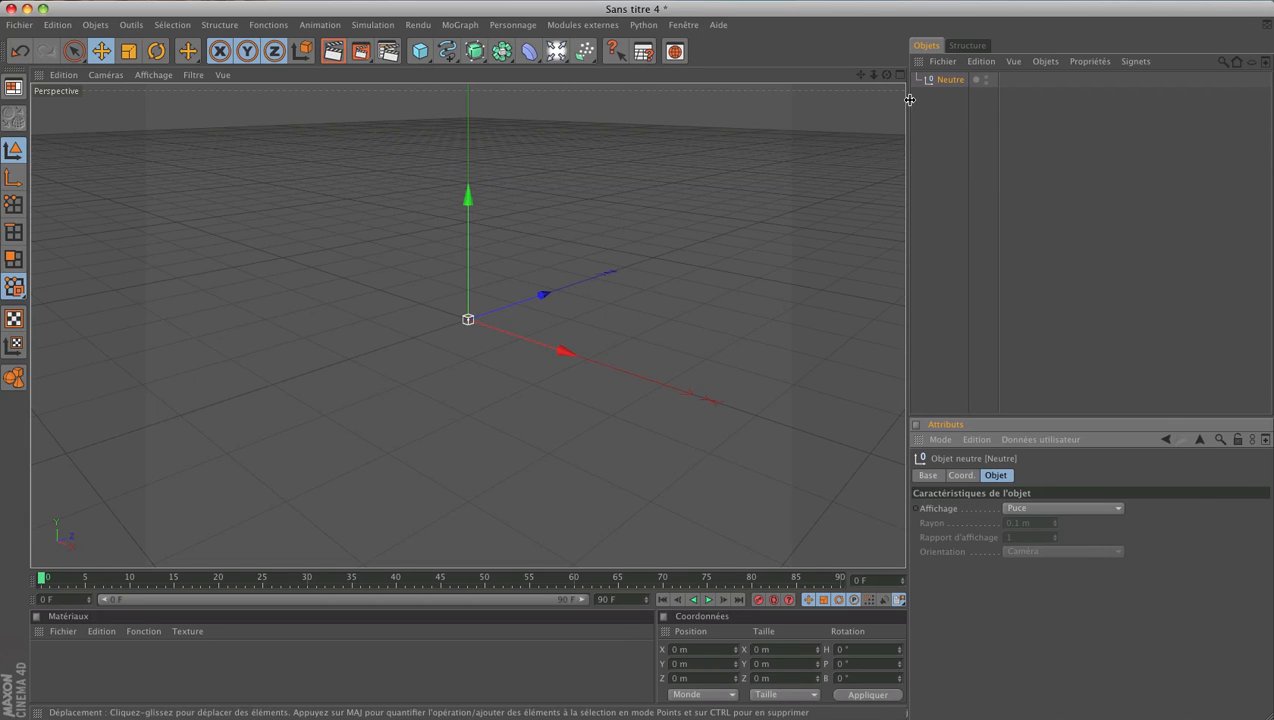
{"action": "right_click", "coordinate": [935, 80]}
{"action": "mouse_move", "coordinate": [990, 91]}
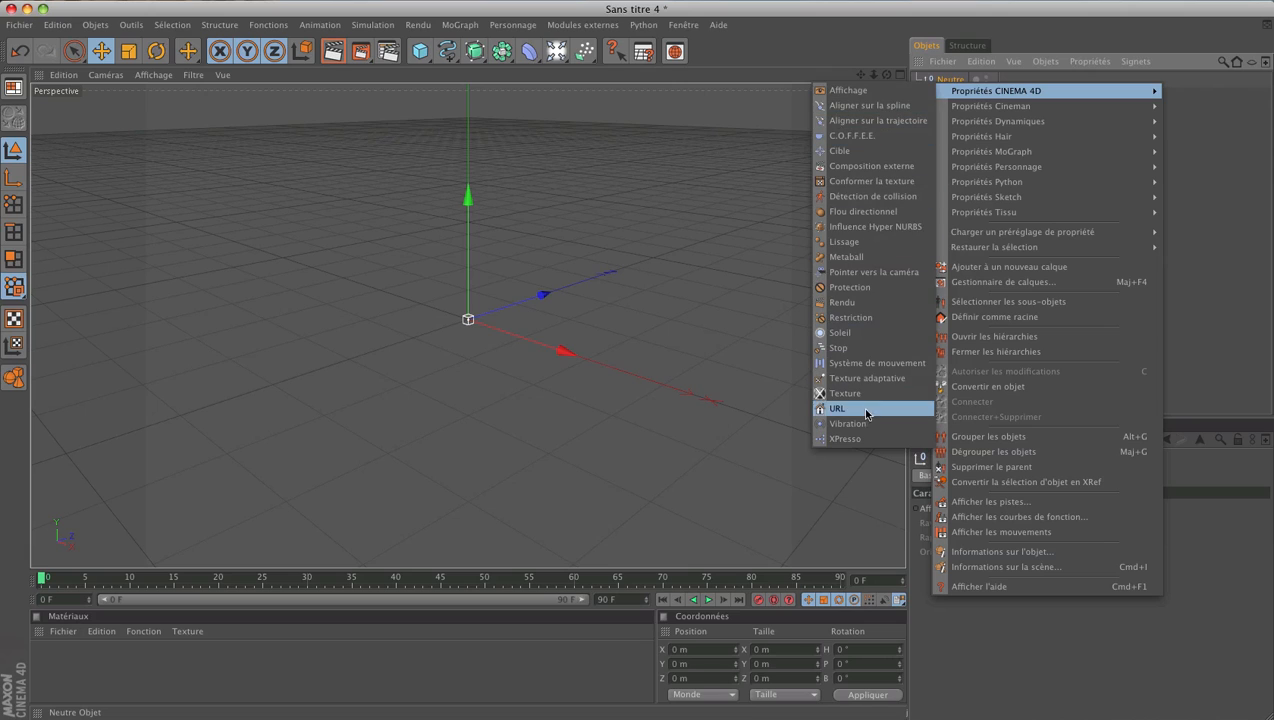
{"action": "left_click", "coordinate": [864, 441]}
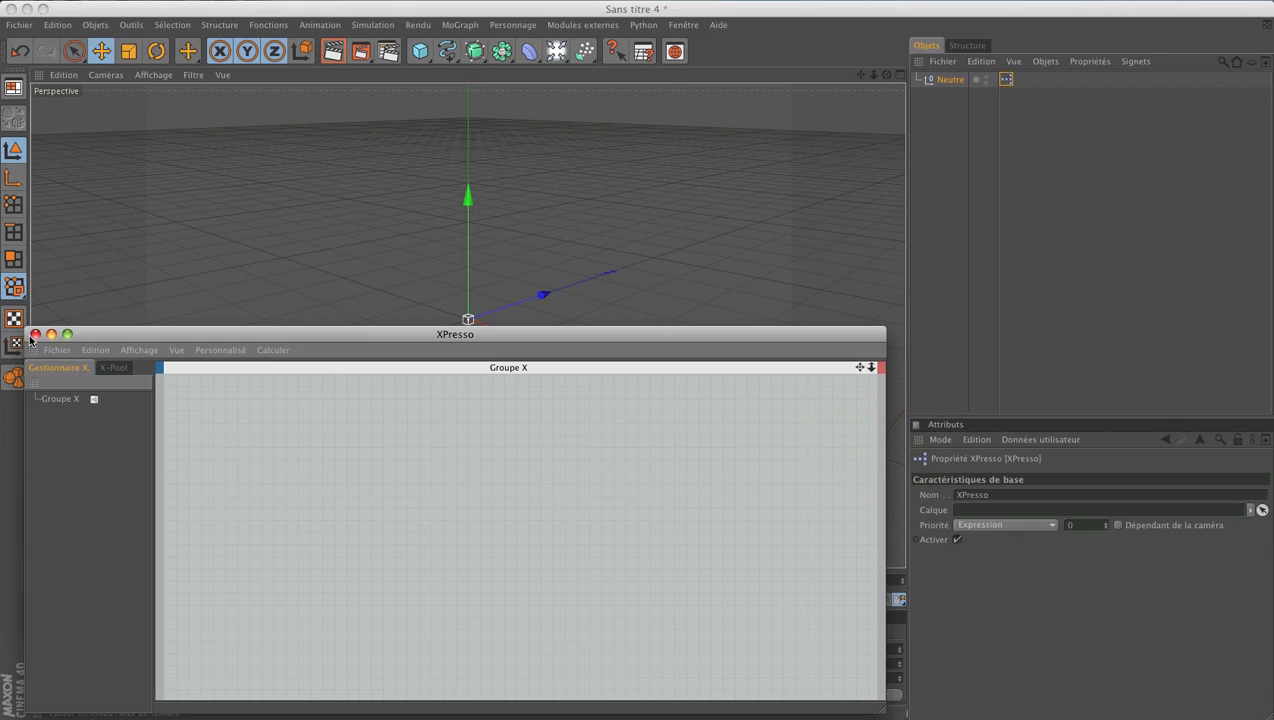
{"action": "left_click", "coordinate": [35, 334]}
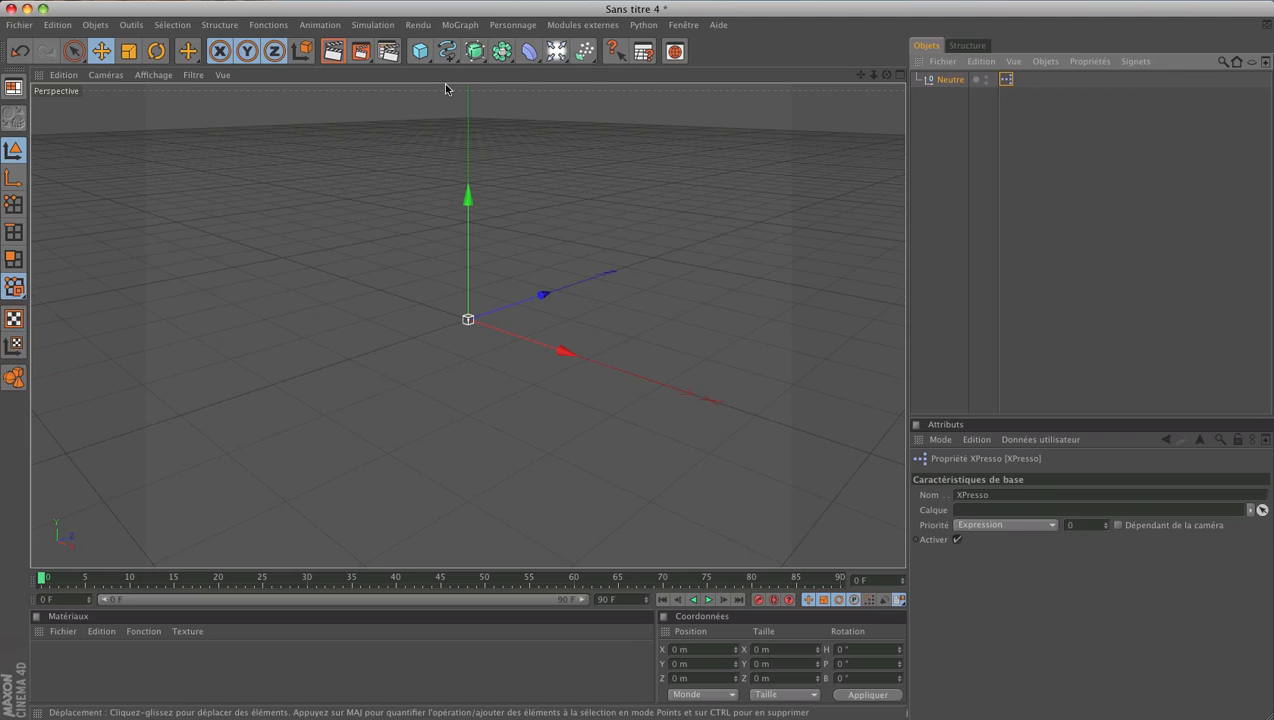
- Add a cube and move it along the X axis to about -2.76 m
{"action": "left_click", "coordinate": [420, 51]}
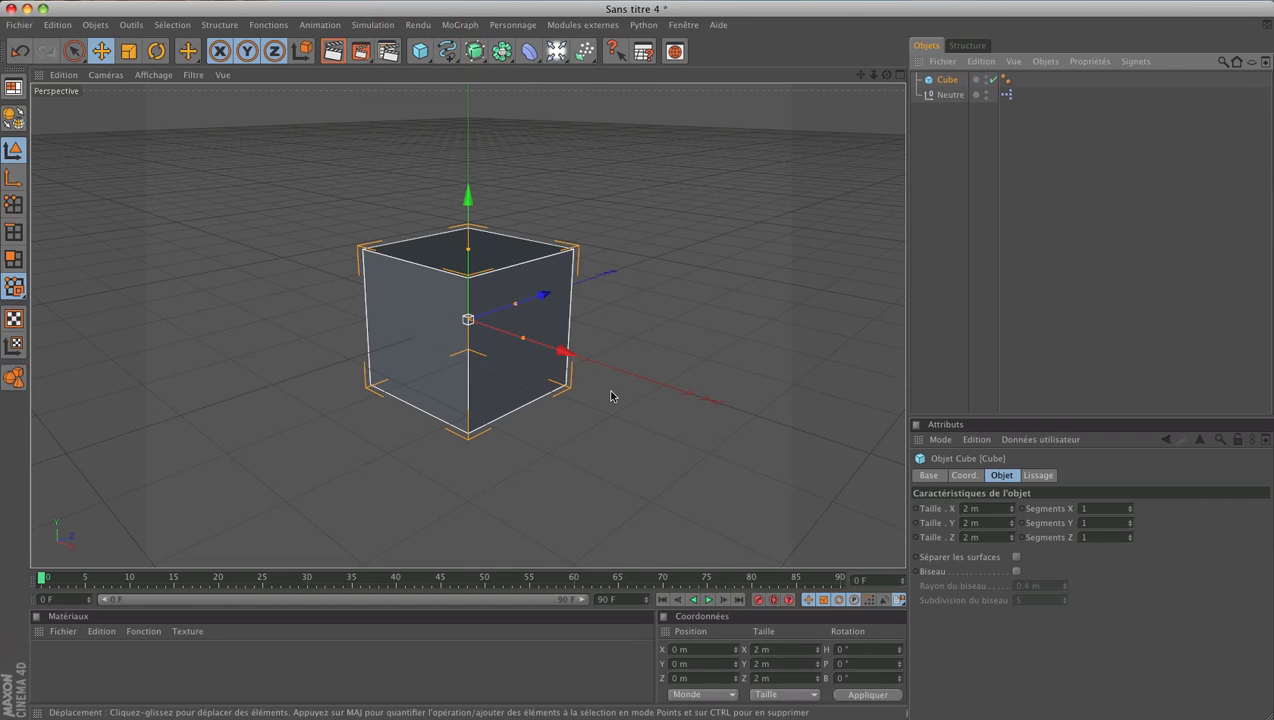
{"action": "left_click_drag", "start_coordinate": [566, 350], "coordinate": [437, 309]}
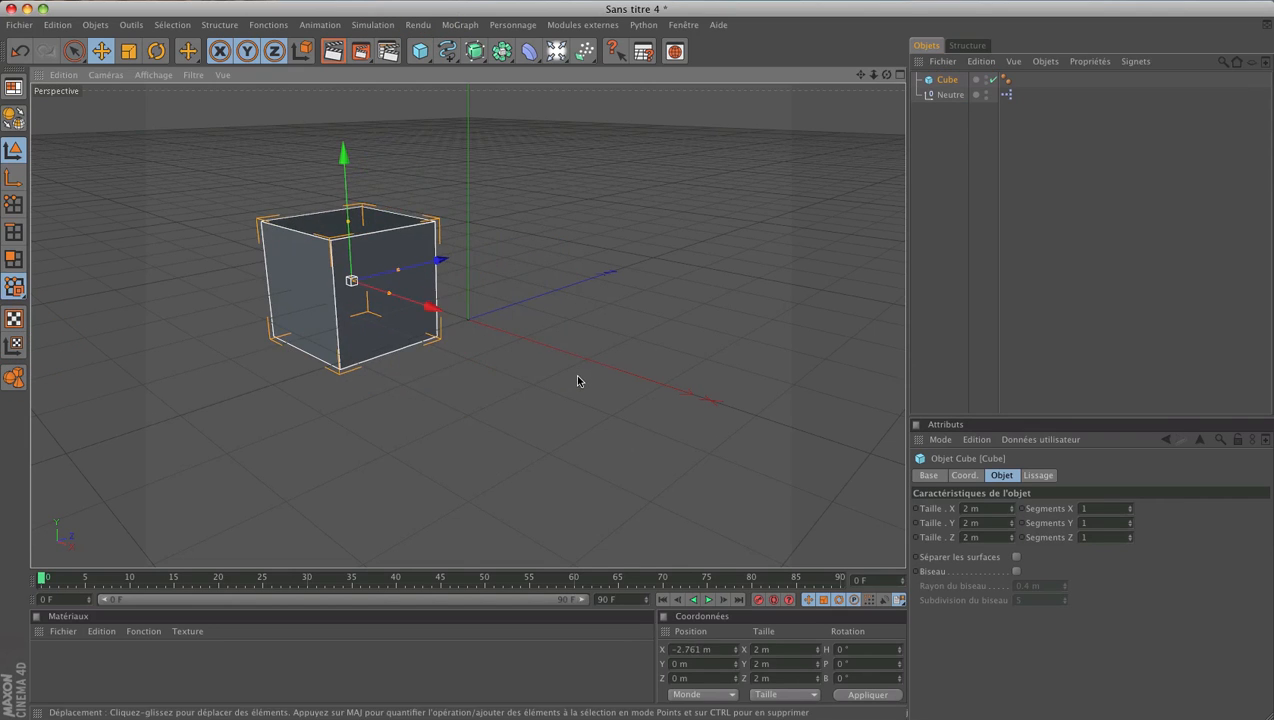
- Create a new user data entry on the null object, with mouvement as both its name and short name
{"action": "left_click", "coordinate": [940, 96]}
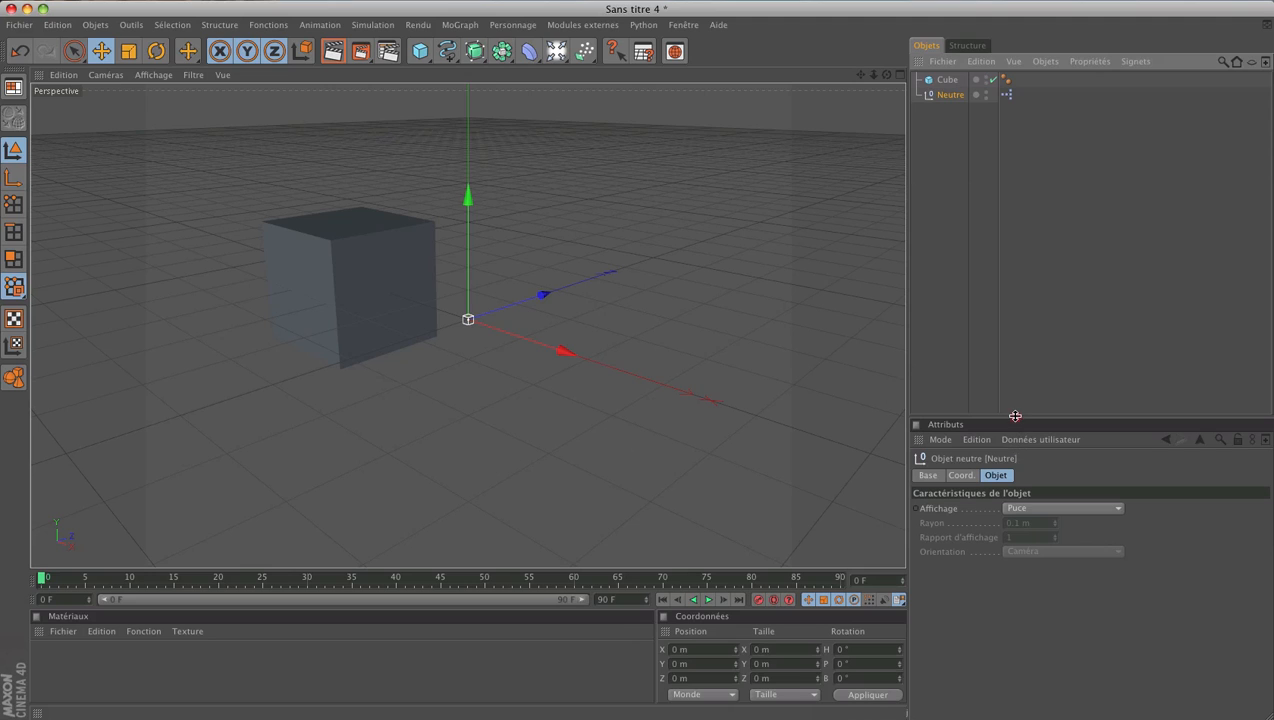
{"action": "left_click_drag", "start_coordinate": [1015, 416], "coordinate": [1012, 313]}
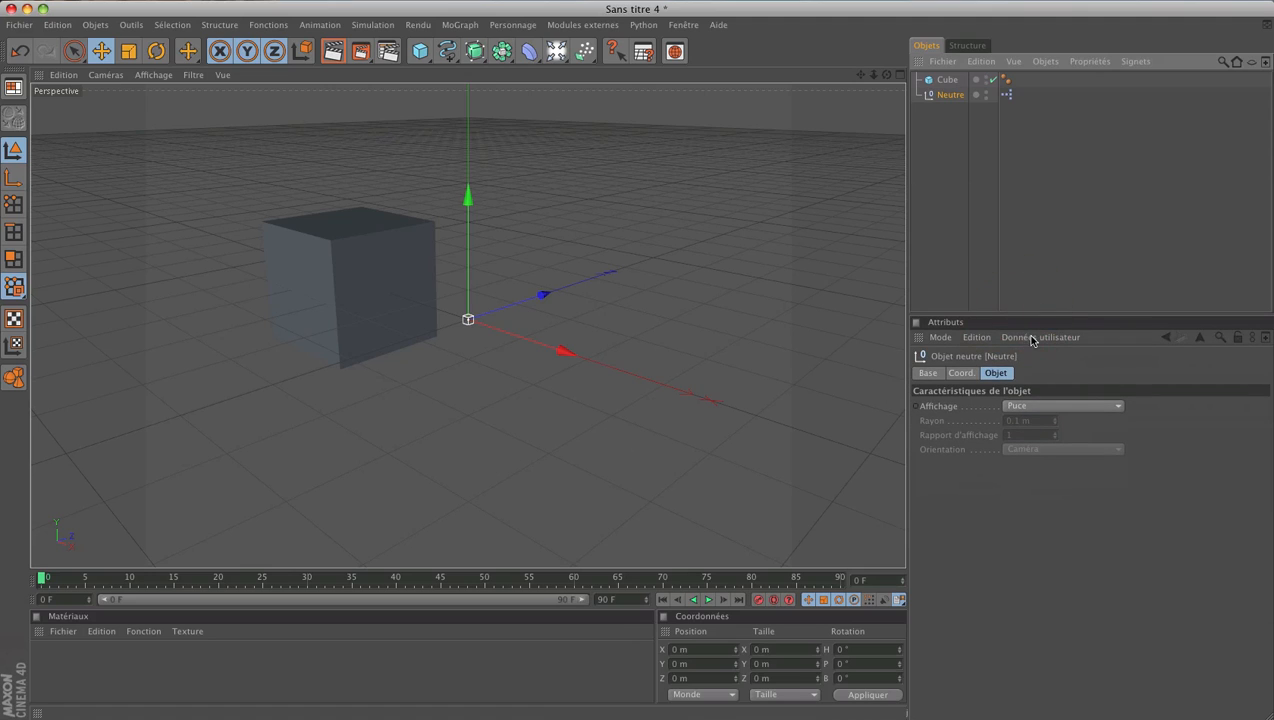
{"action": "left_click", "coordinate": [1032, 339]}
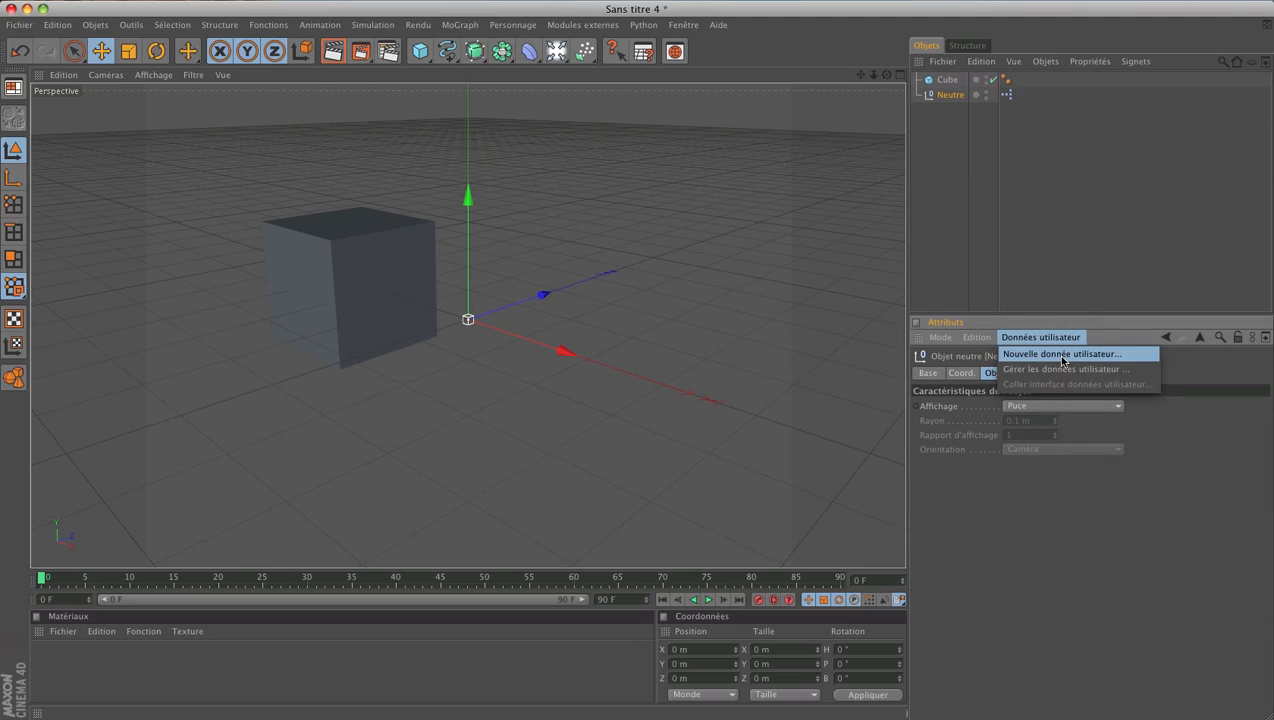
{"action": "left_click", "coordinate": [1062, 357]}
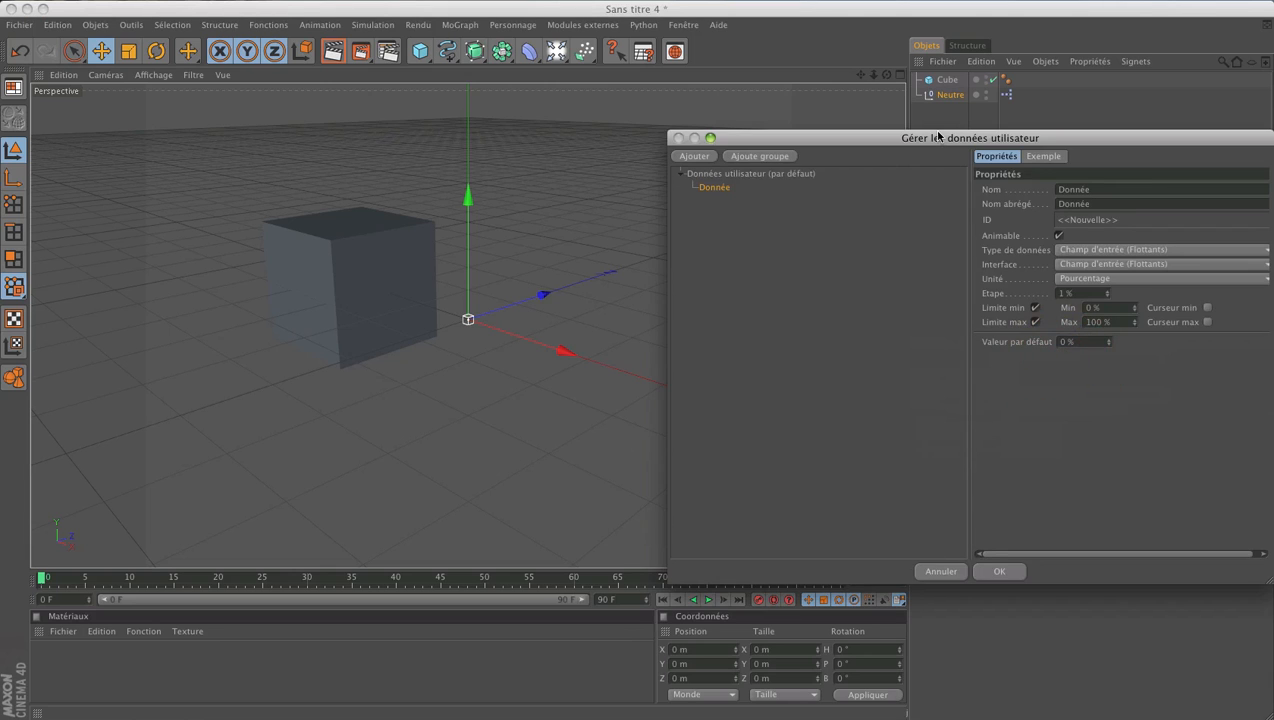
{"action": "left_click_drag", "start_coordinate": [940, 136], "coordinate": [479, 161]}
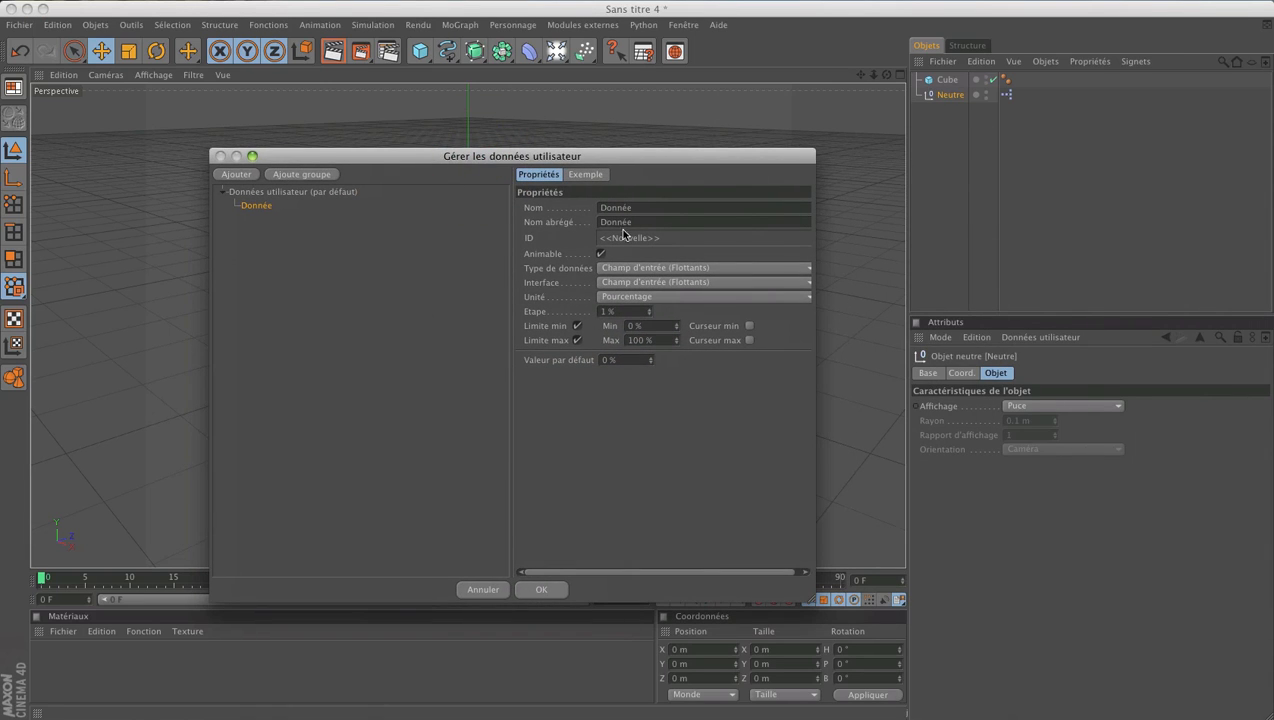
{"action": "left_click_drag", "start_coordinate": [644, 208], "coordinate": [520, 208]}
{"action": "type", "text": "mouvement"}
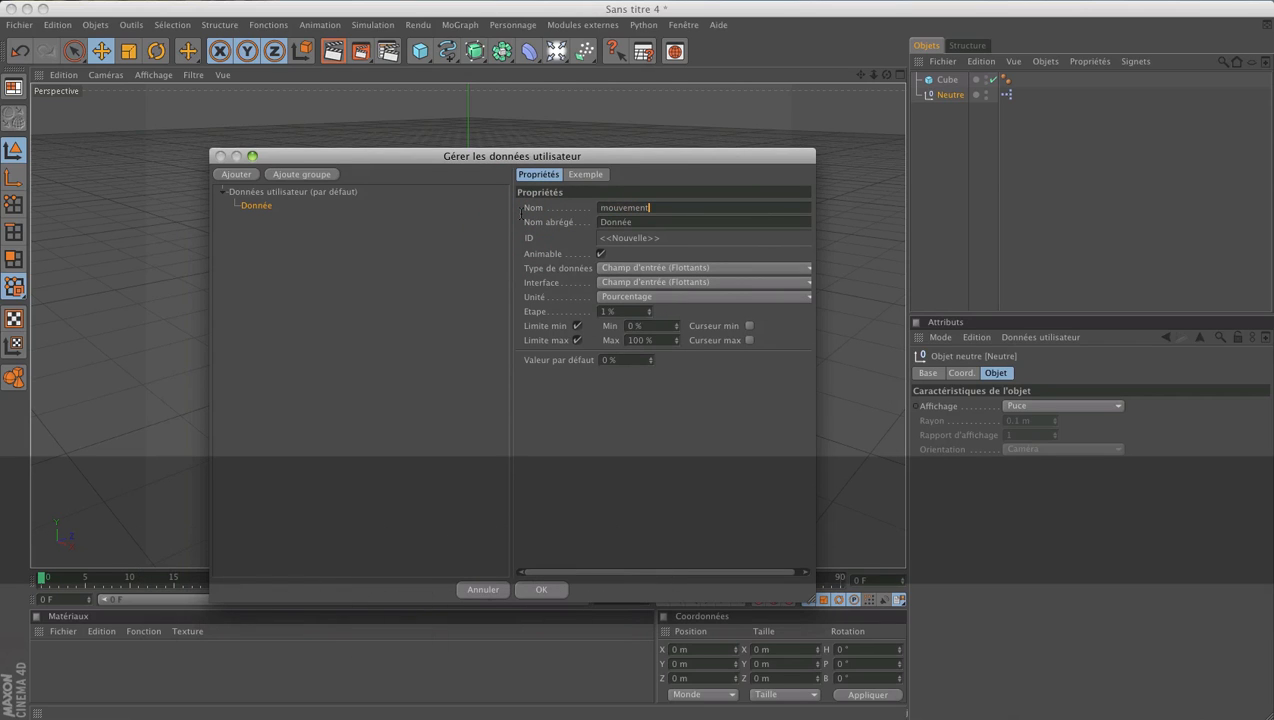
{"action": "left_click", "coordinate": [624, 221]}
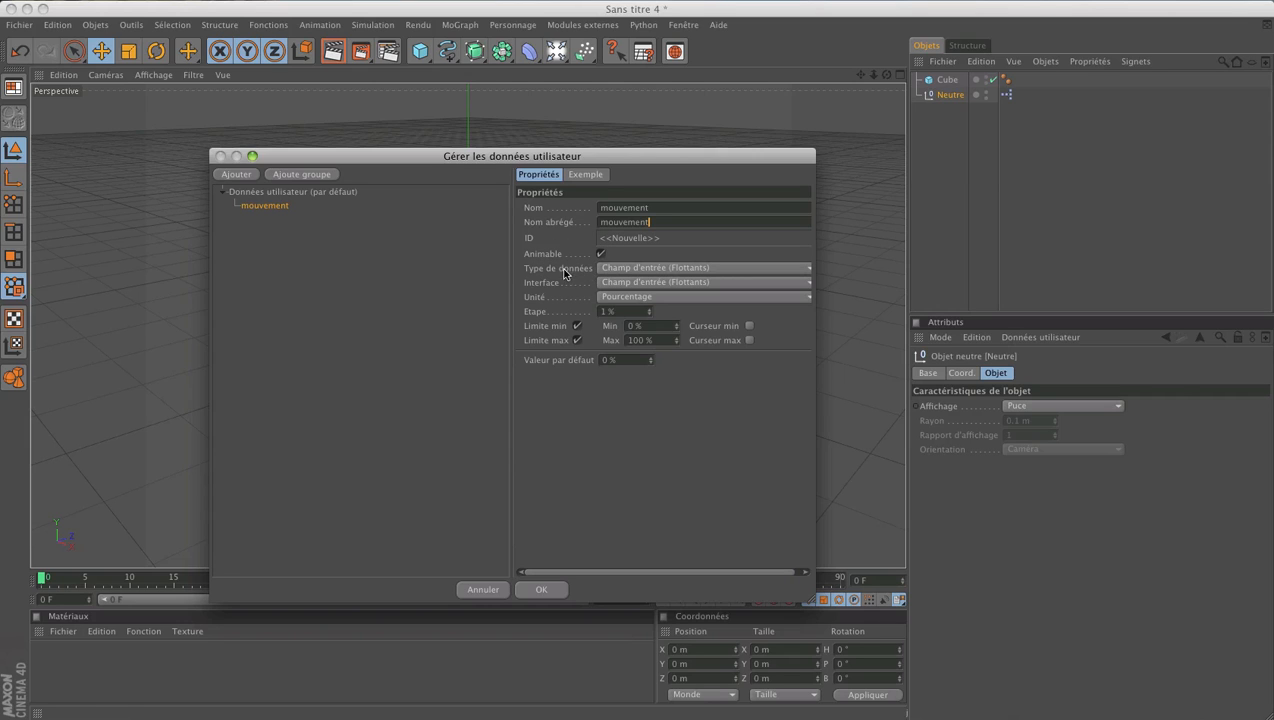
- Set the mouvement entry's interface to Curseur et champ d'entrée (Flottants), keeping the float data type
{"action": "left_click", "coordinate": [646, 268]}
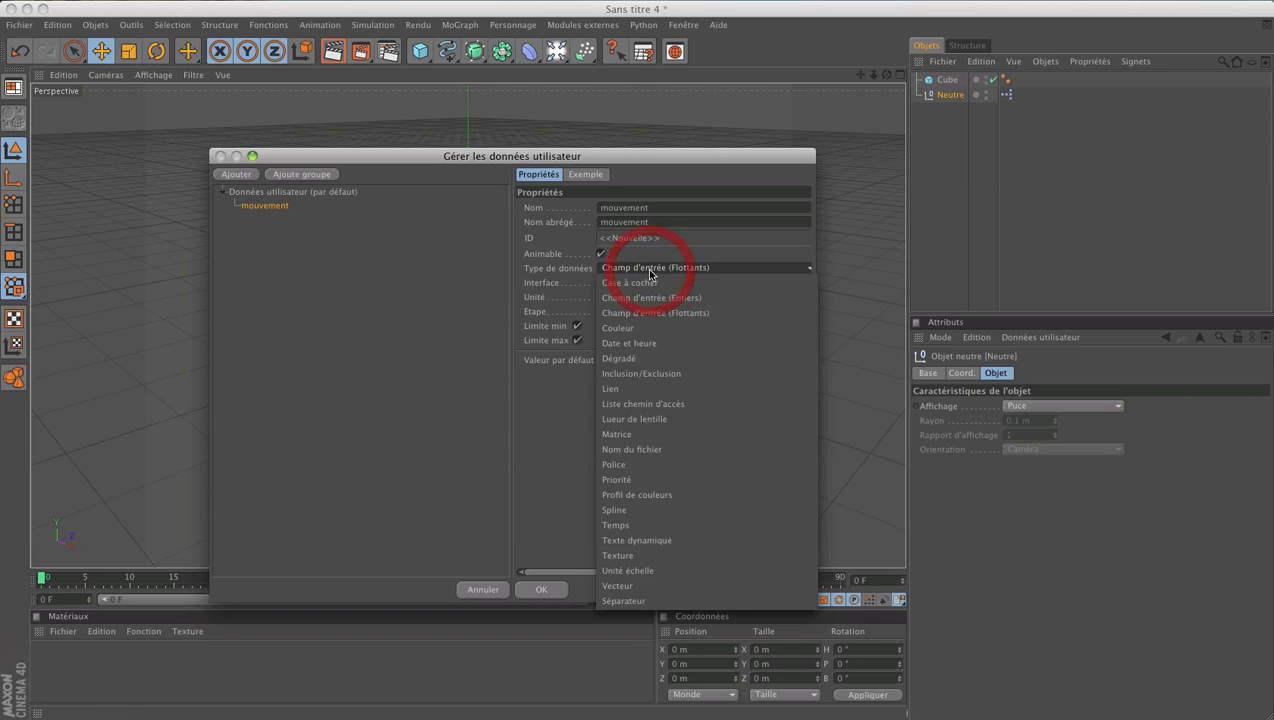
{"action": "left_click", "coordinate": [722, 269]}
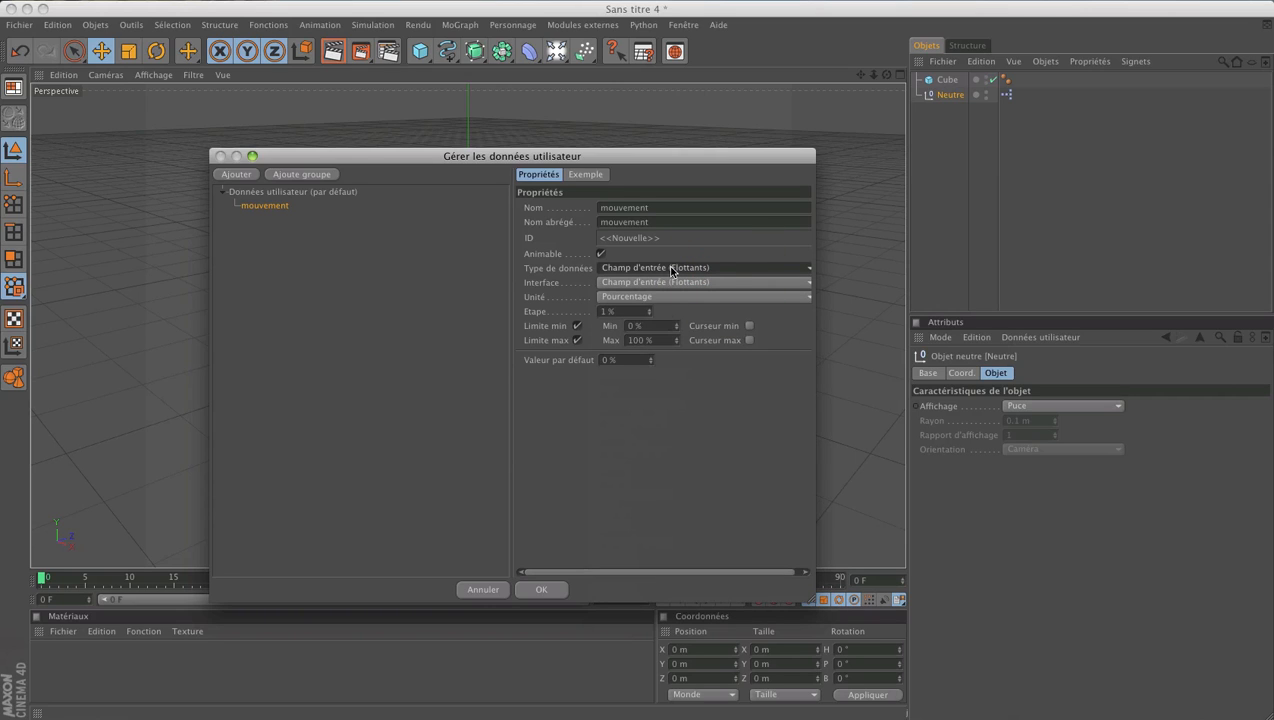
{"action": "left_click", "coordinate": [651, 326]}
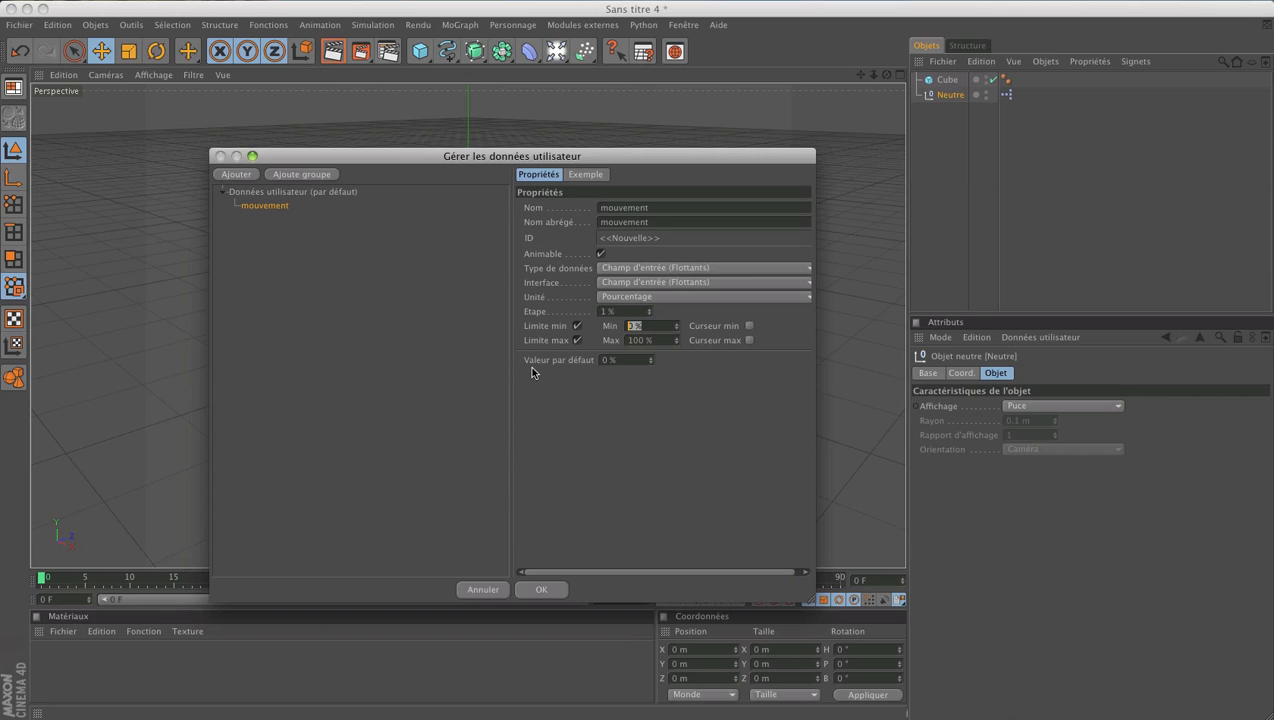
{"action": "left_click", "coordinate": [585, 175]}
{"action": "left_click", "coordinate": [538, 174]}
{"action": "left_click", "coordinate": [652, 284]}
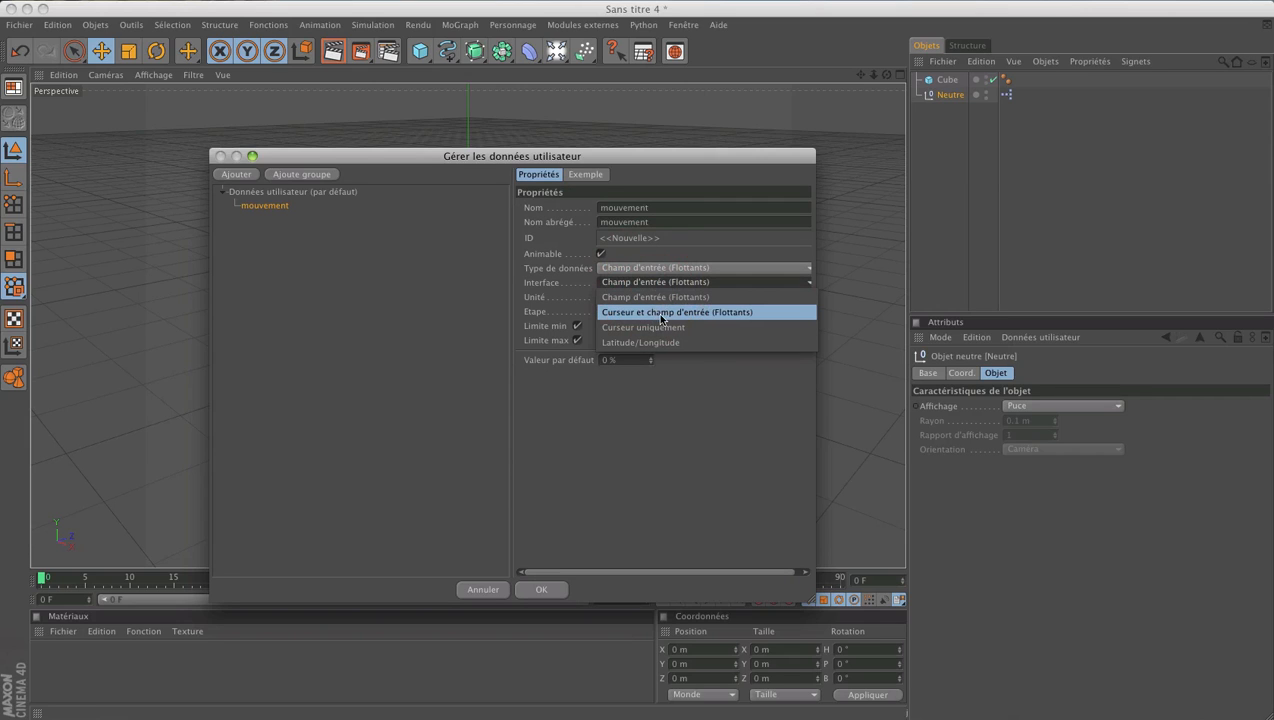
{"action": "left_click", "coordinate": [628, 318]}
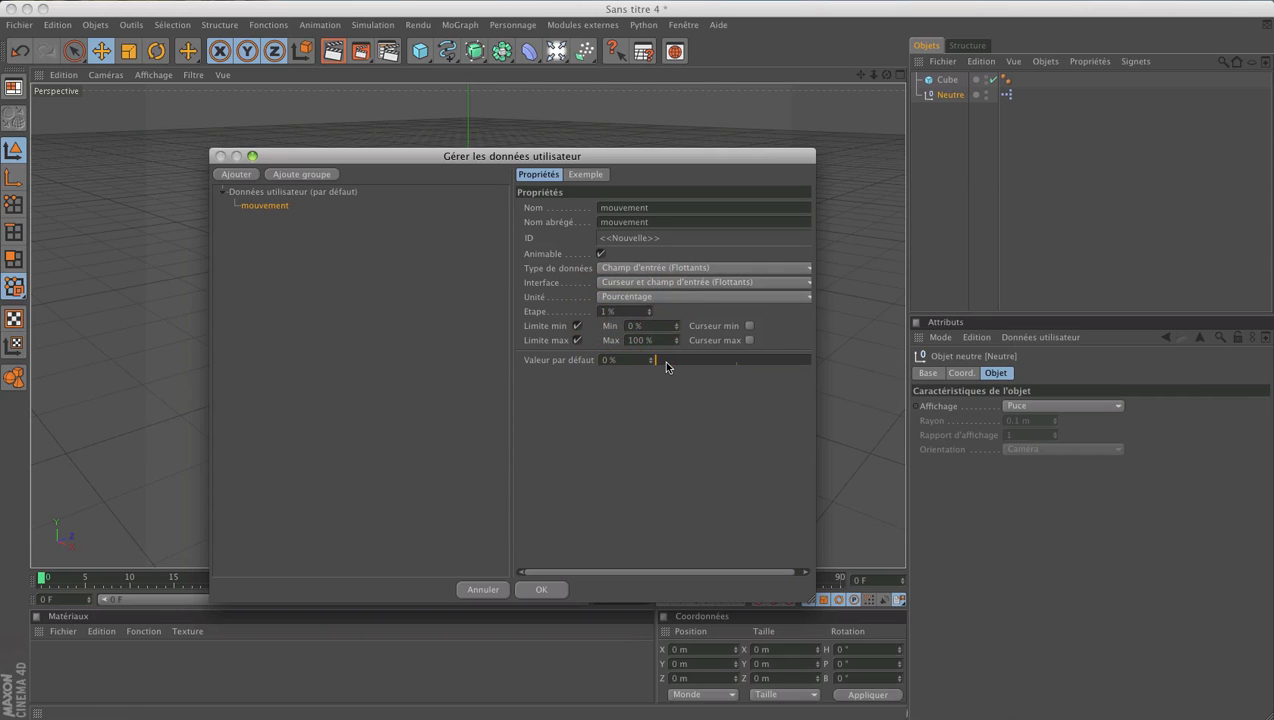
- Test the default-value slider, reset the default to 0 % and confirm the mouvement user data
{"action": "left_click_drag", "start_coordinate": [660, 362], "coordinate": [735, 362]}
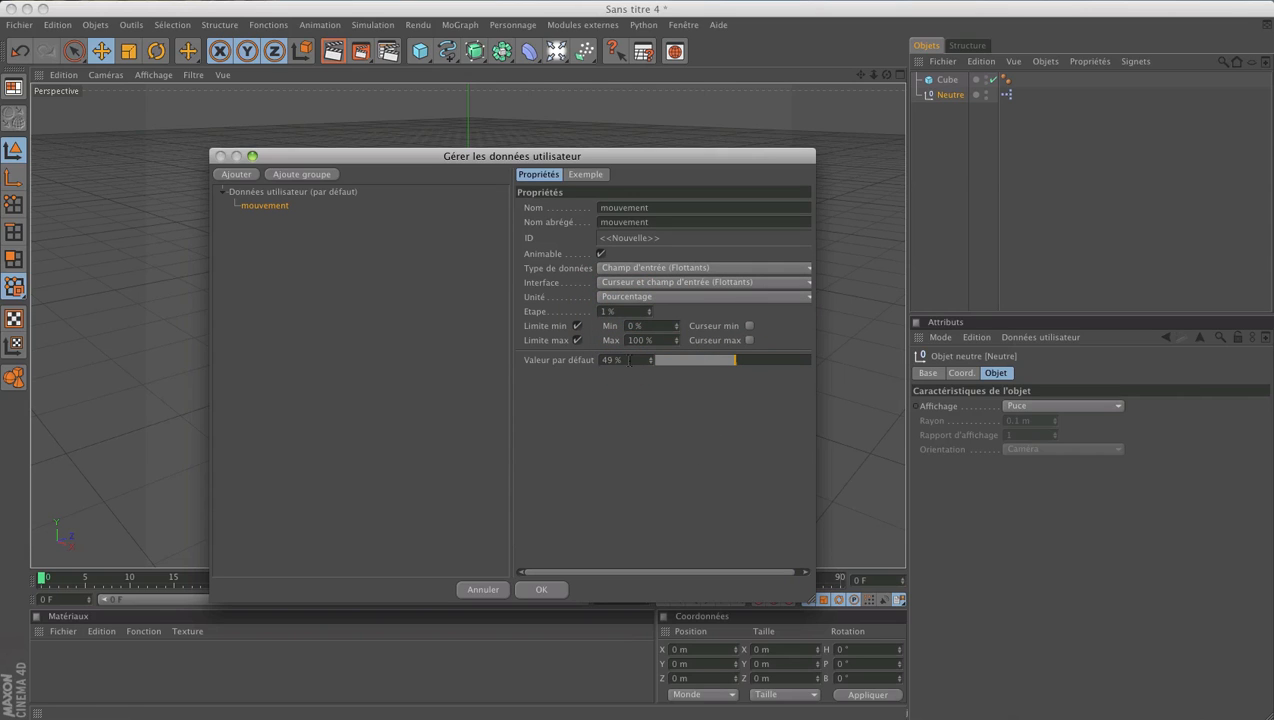
{"action": "left_click", "coordinate": [563, 361]}
{"action": "type", "text": "0"}
{"action": "key", "text": "Return"}
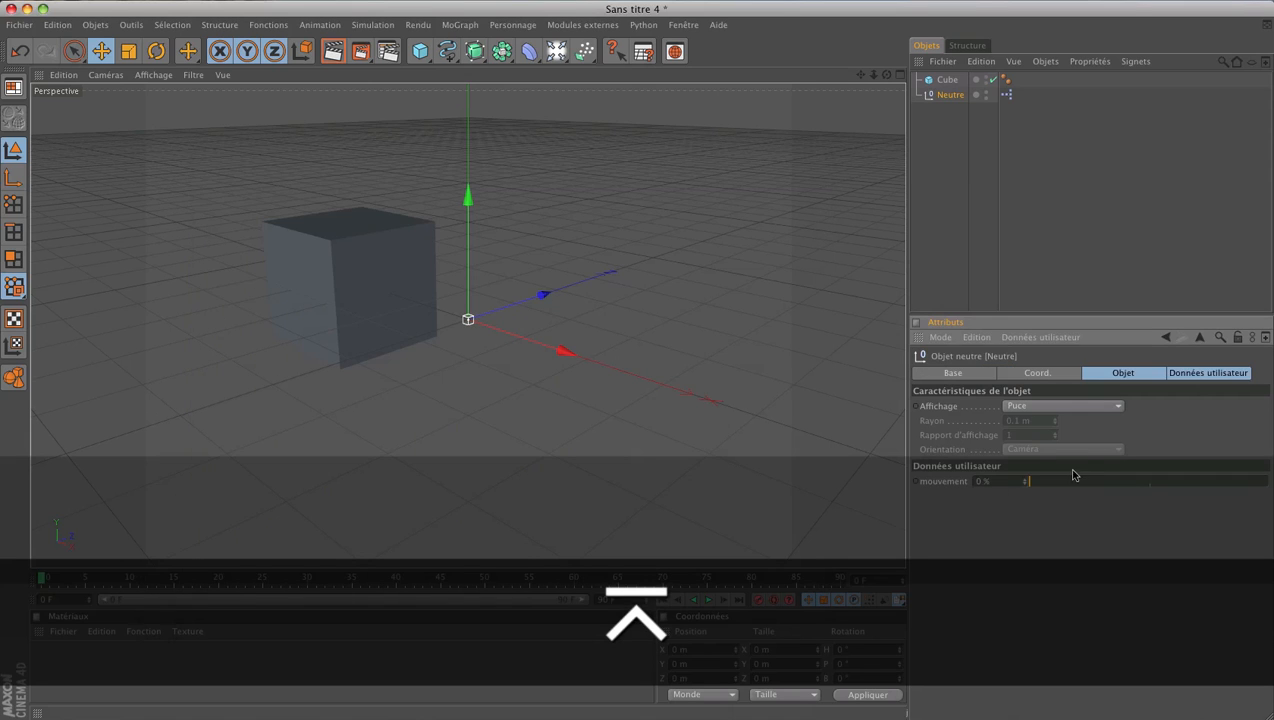
- Open the management window for the null object's user data and select the mouvement entry
{"action": "left_click", "coordinate": [1038, 337]}
{"action": "left_click", "coordinate": [1035, 369]}
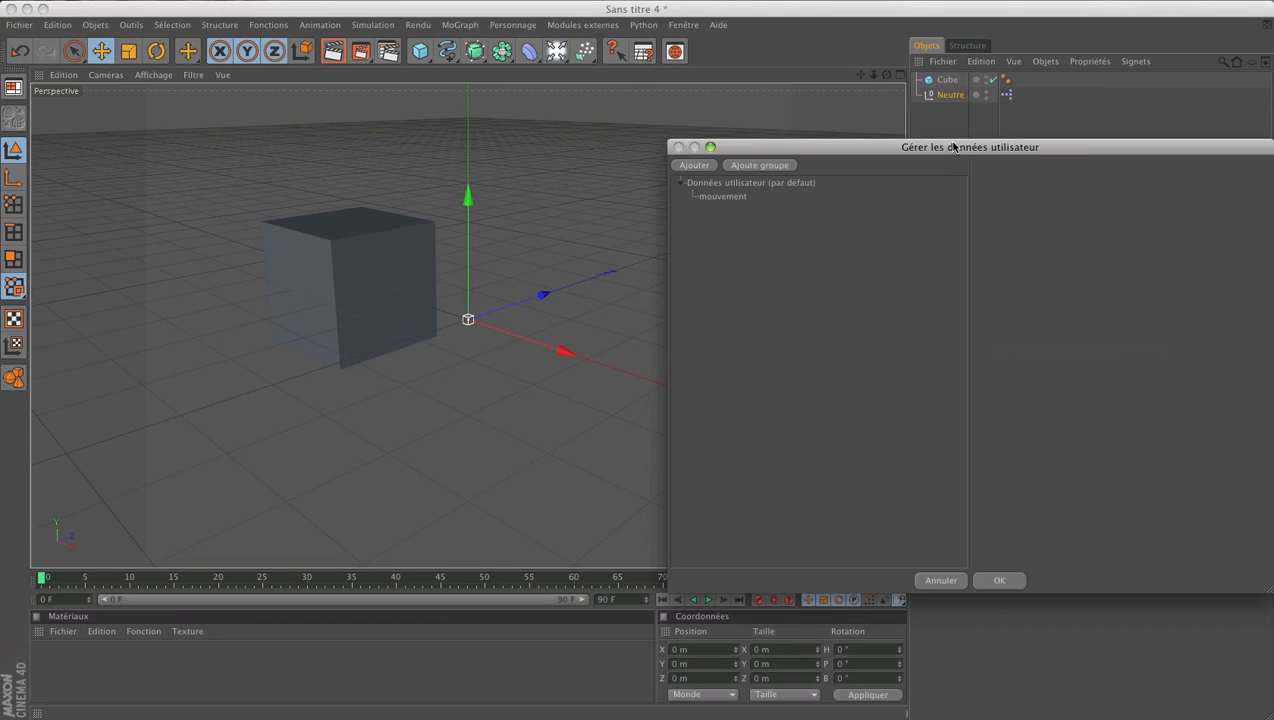
{"action": "left_click_drag", "start_coordinate": [948, 143], "coordinate": [623, 142]}
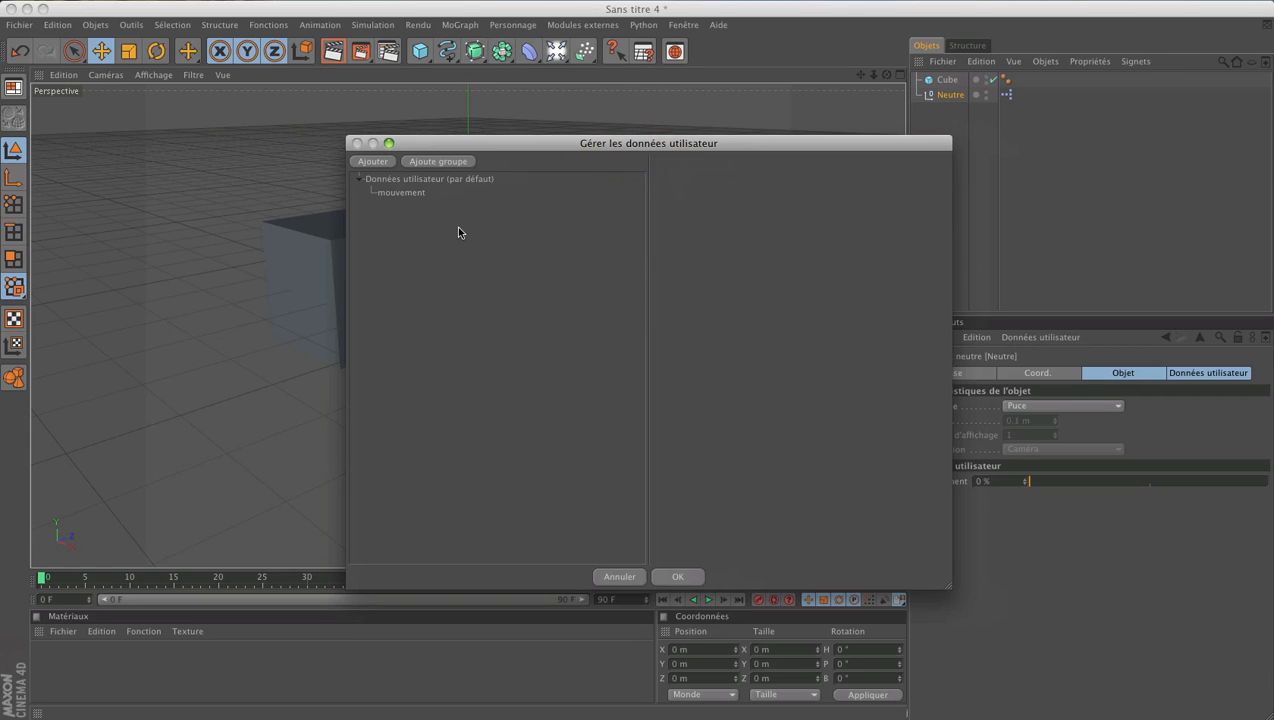
{"action": "left_click", "coordinate": [401, 193]}
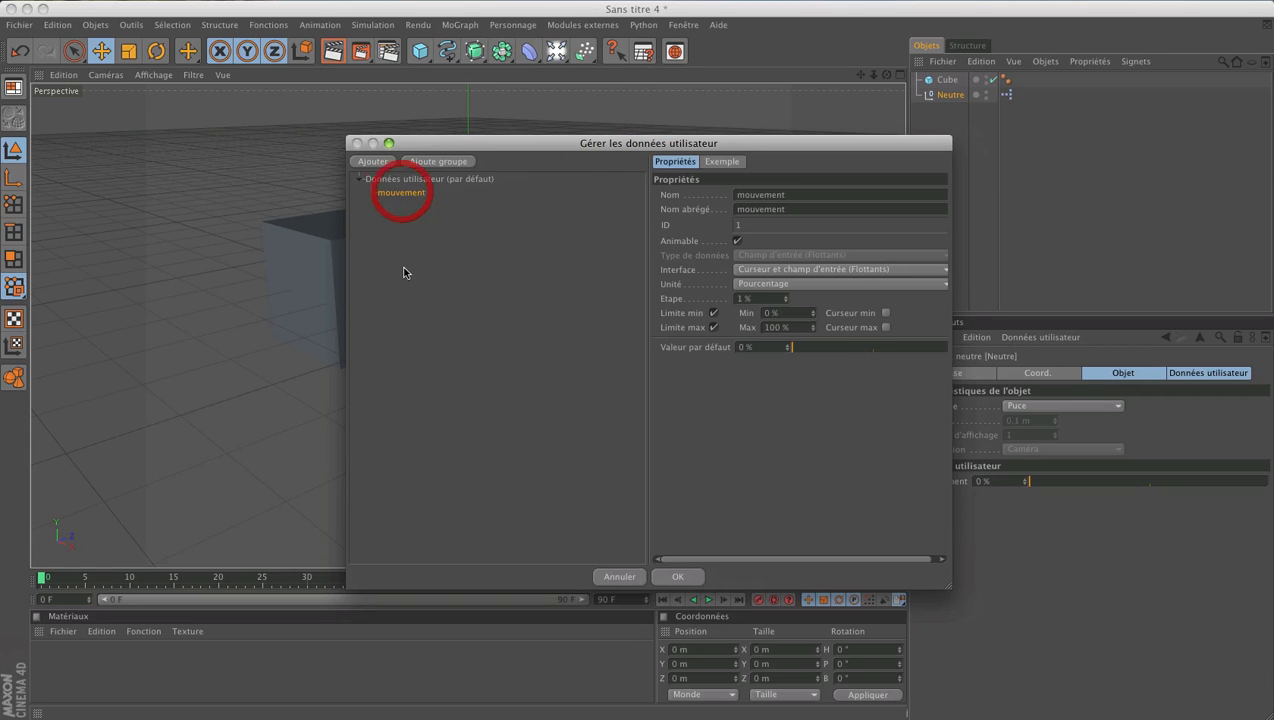
- Try a minimum of -100 with the Réel unit for mouvement, and return the unit to Pourcentage
{"action": "double_click", "coordinate": [789, 313]}
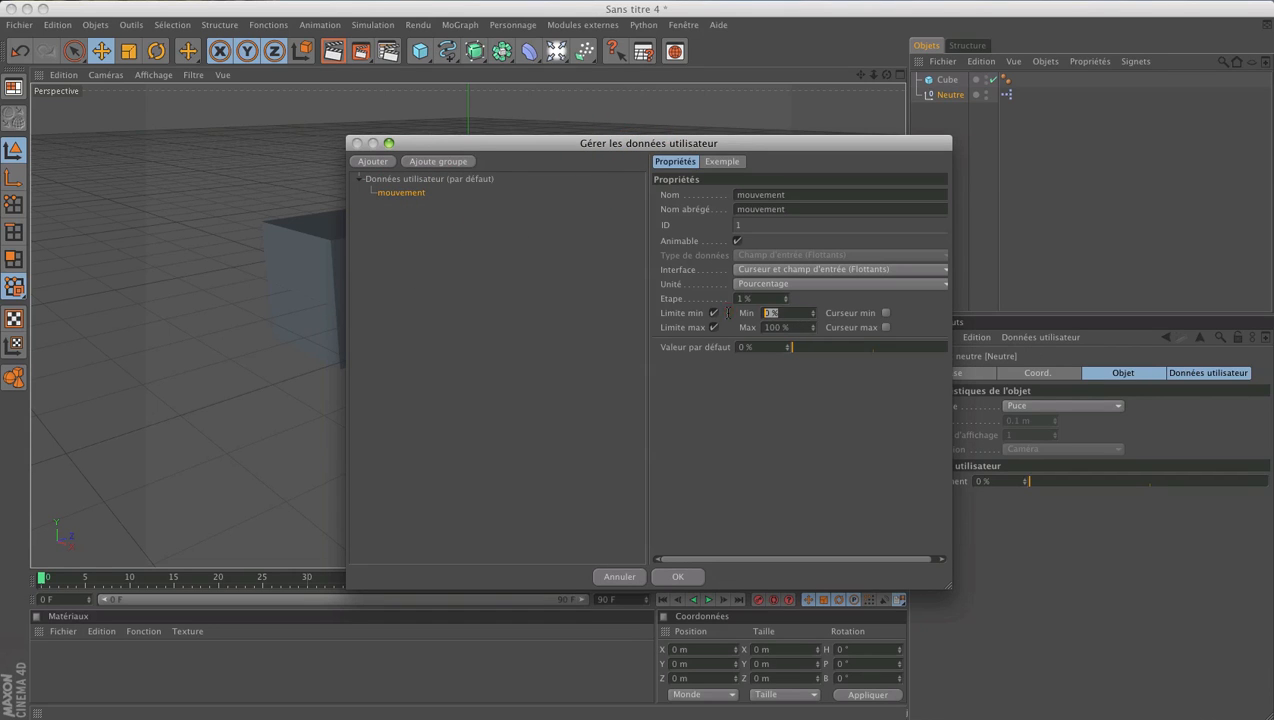
{"action": "type", "text": "-100"}
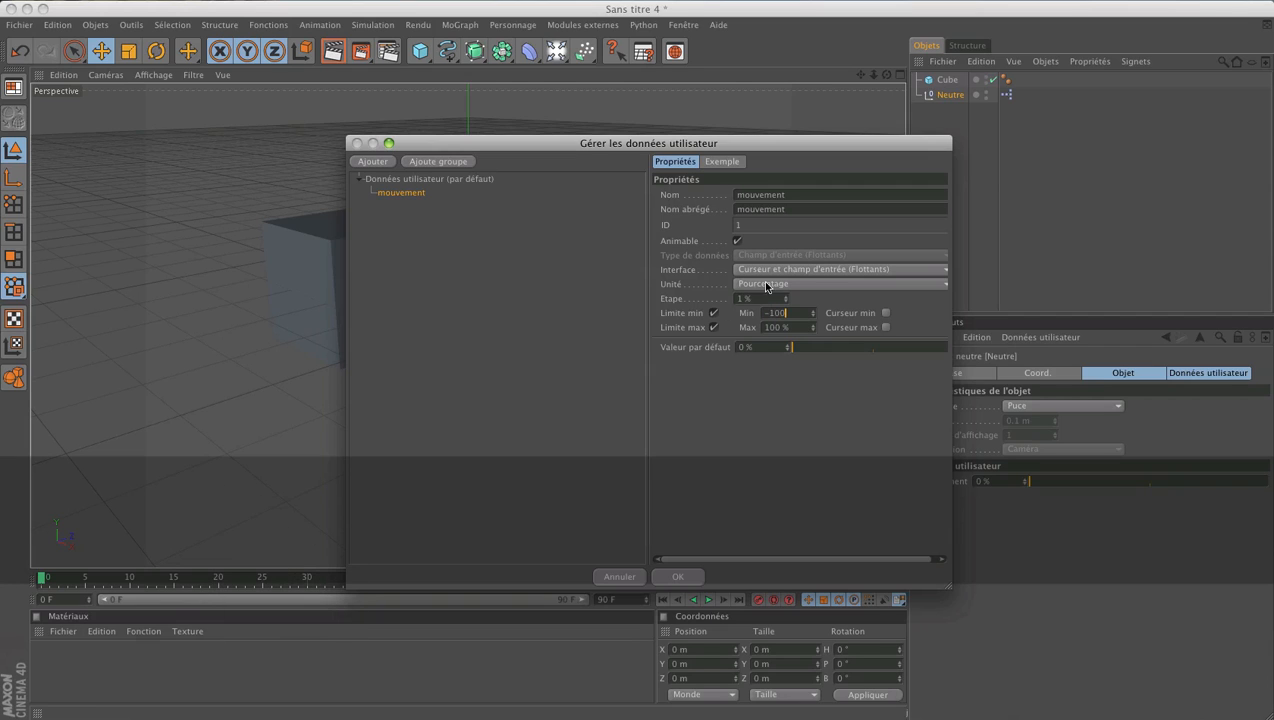
{"action": "left_click", "coordinate": [757, 284]}
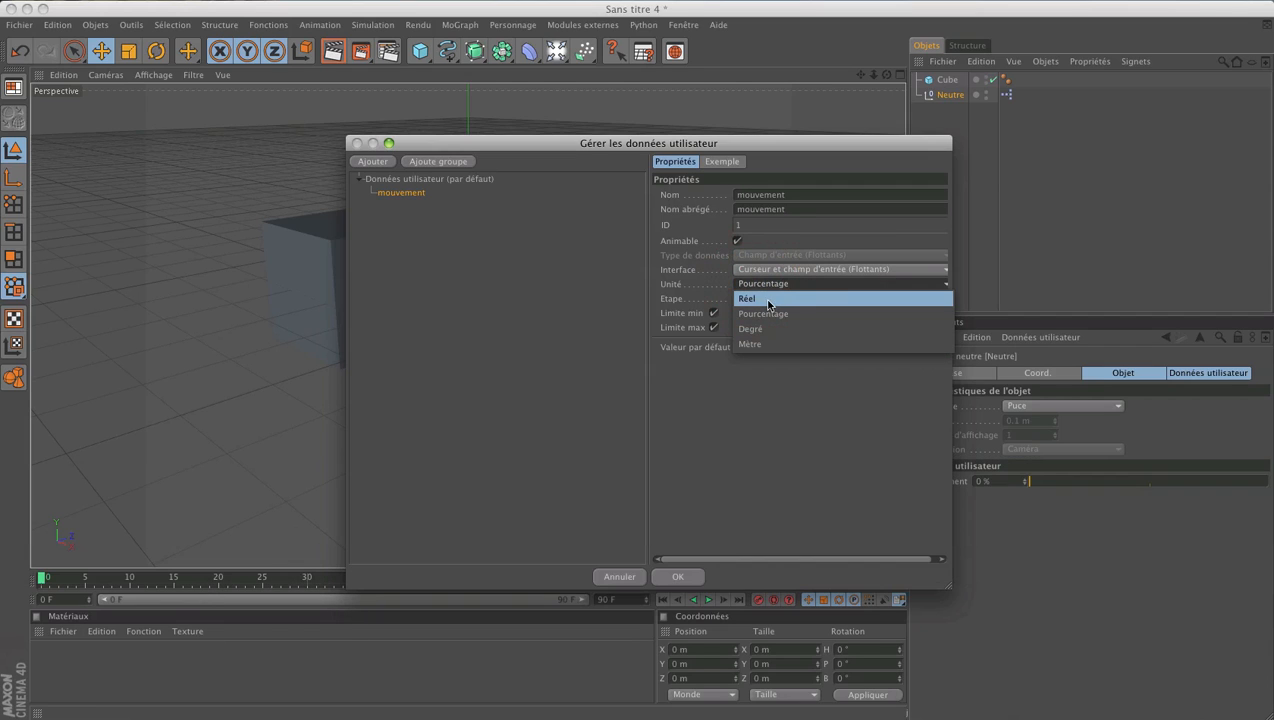
{"action": "left_click", "coordinate": [767, 300]}
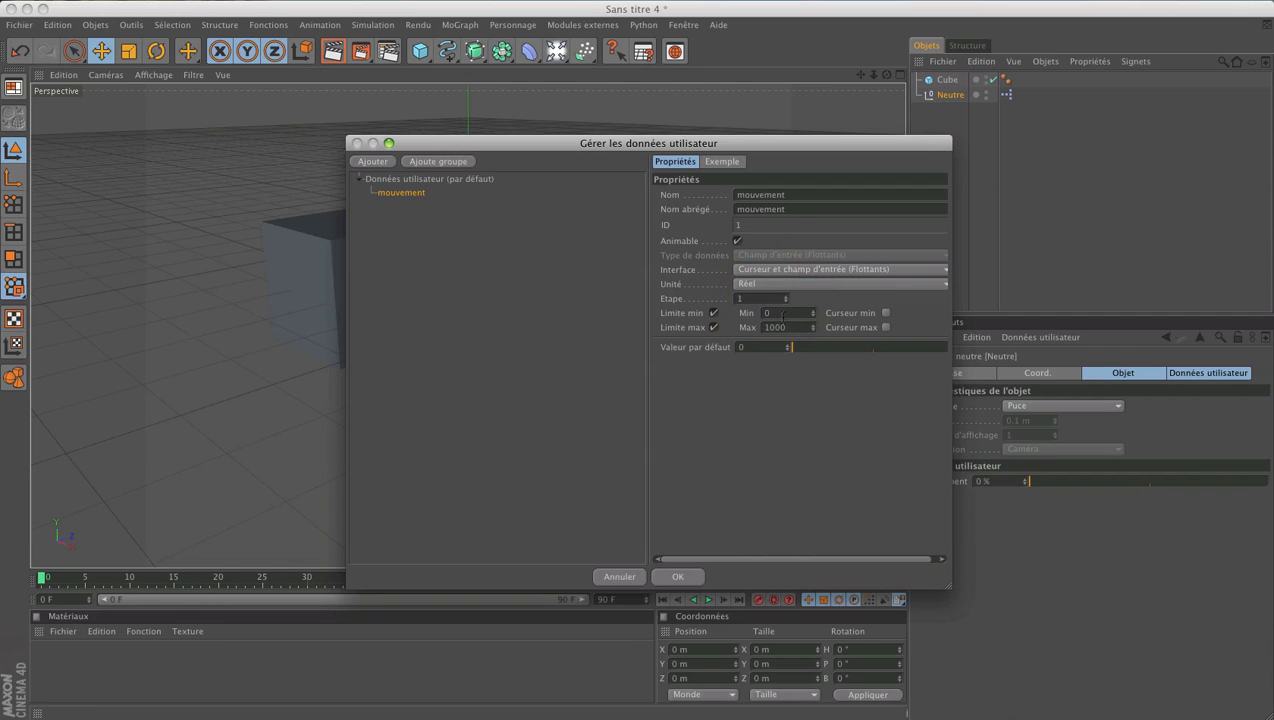
{"action": "left_click", "coordinate": [762, 284]}
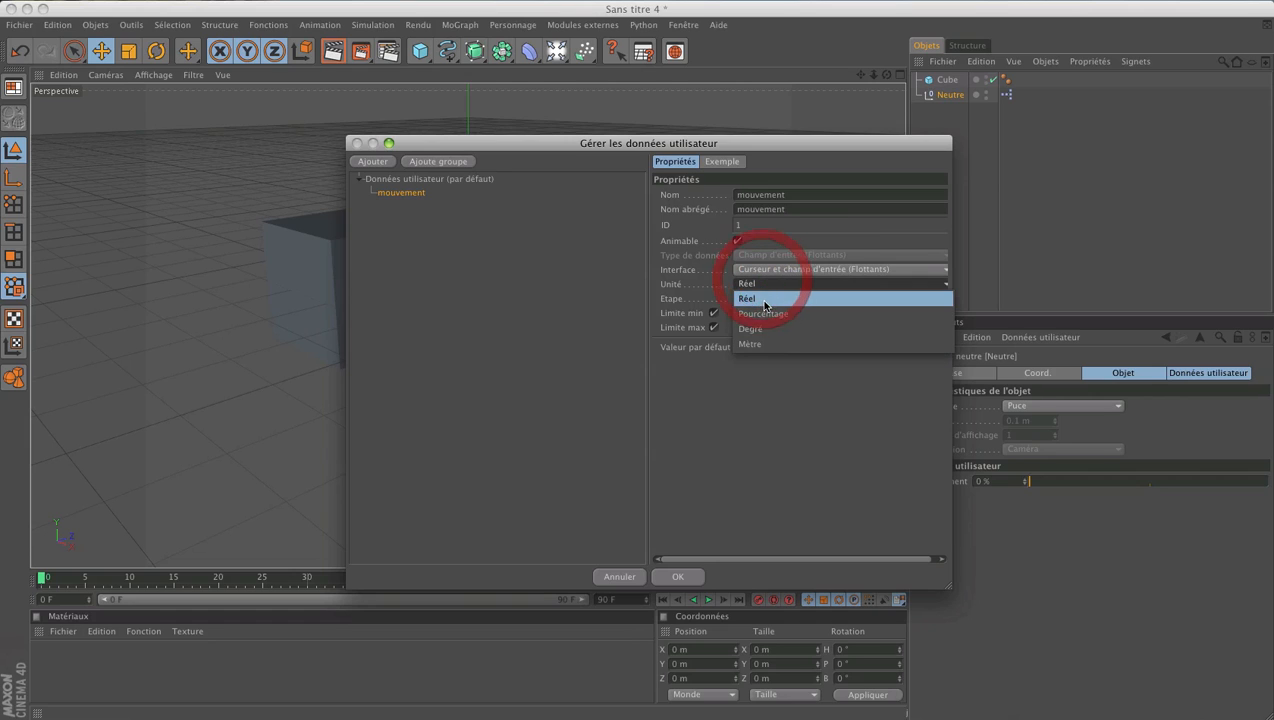
{"action": "left_click", "coordinate": [748, 313]}
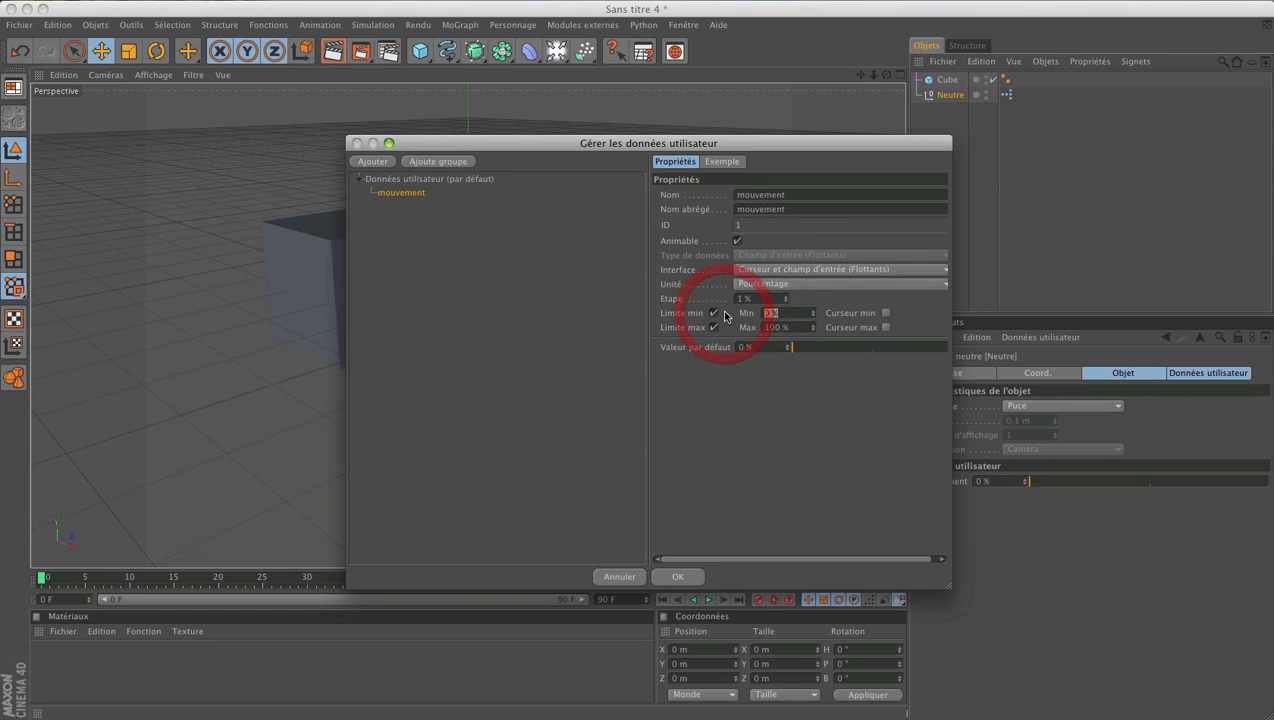
- Set mouvement's minimum limit to -100 %, test the default-value slider and reset the default to 0 %
{"action": "type", "text": "-100"}
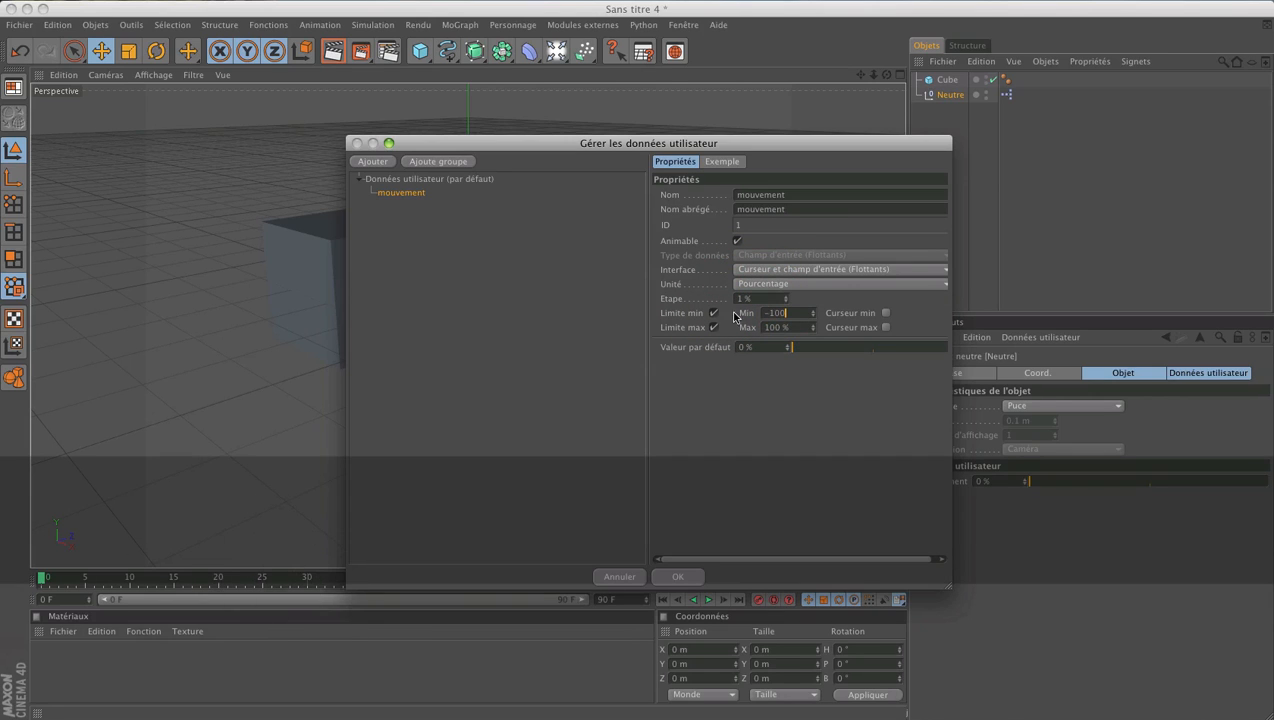
{"action": "left_click", "coordinate": [751, 396]}
{"action": "left_click_drag", "start_coordinate": [864, 349], "coordinate": [973, 362]}
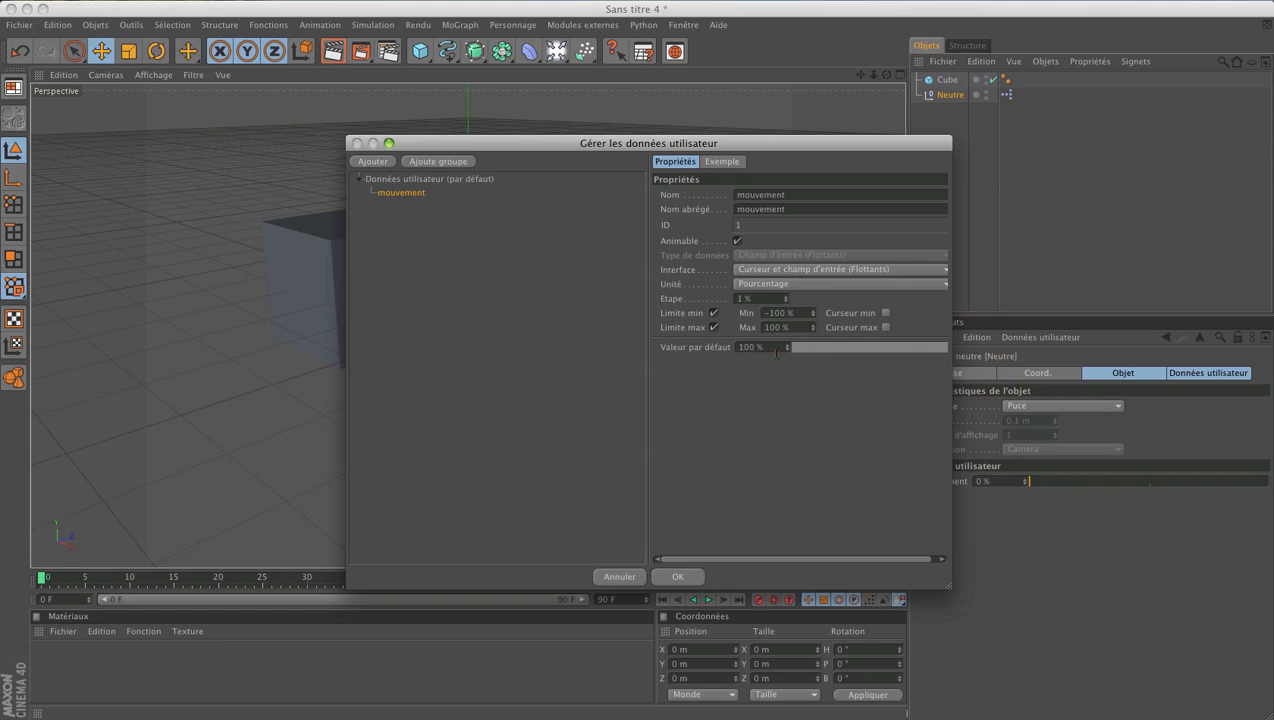
{"action": "left_click", "coordinate": [660, 346]}
{"action": "type", "text": "0"}
{"action": "key", "text": "Return"}
{"action": "left_click", "coordinate": [704, 381]}
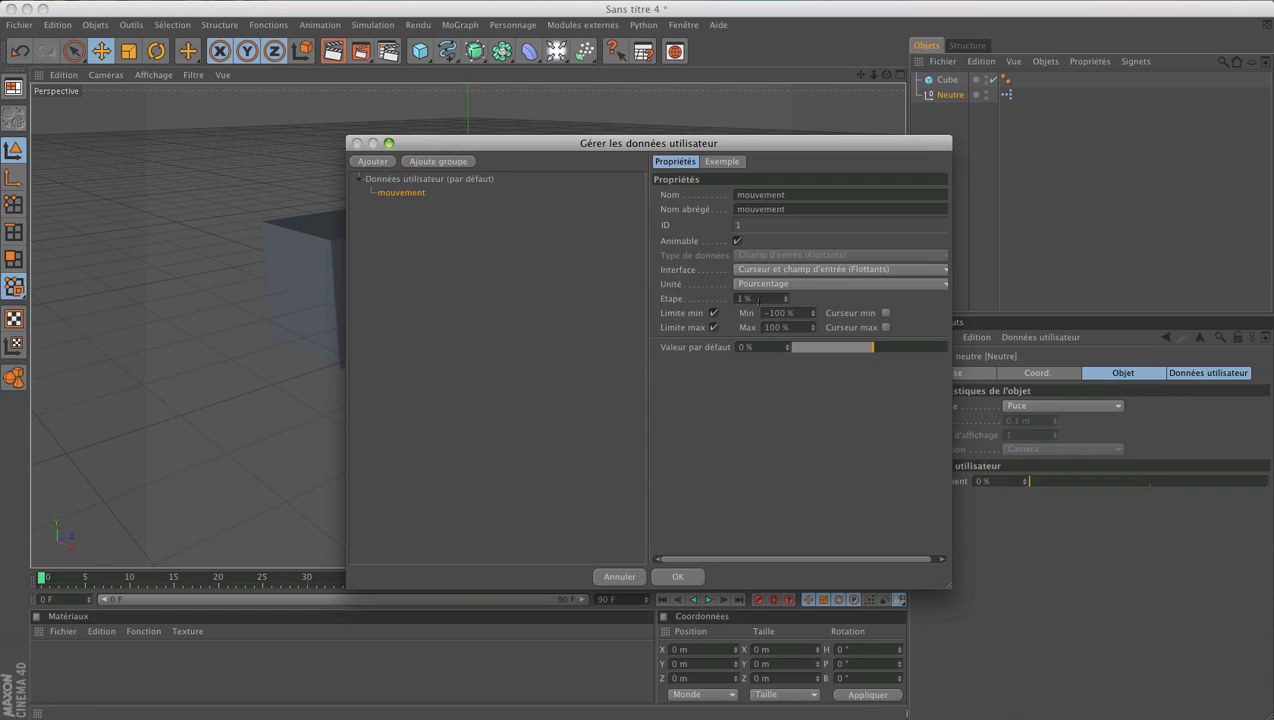
- Set mouvement's step to 5 % and test the increment by stepping the default value up and down
{"action": "left_click_drag", "start_coordinate": [759, 300], "coordinate": [711, 303]}
{"action": "type", "text": "5"}
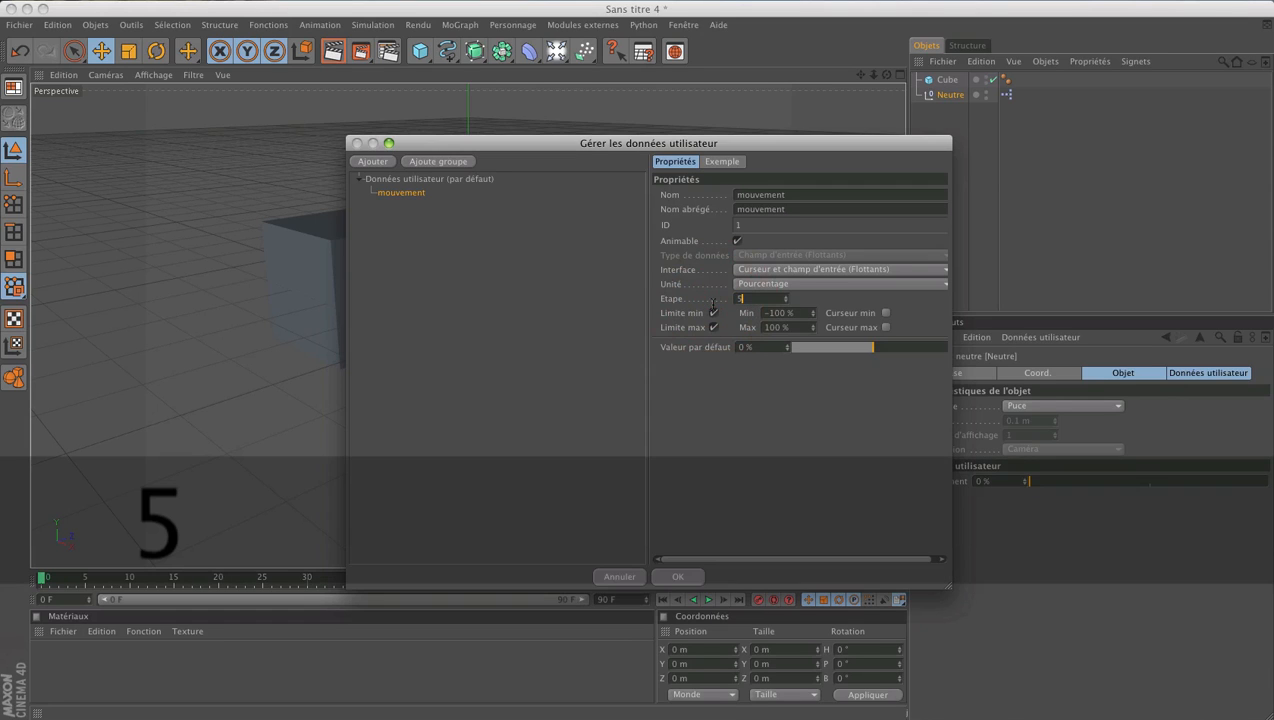
{"action": "left_click", "coordinate": [718, 412]}
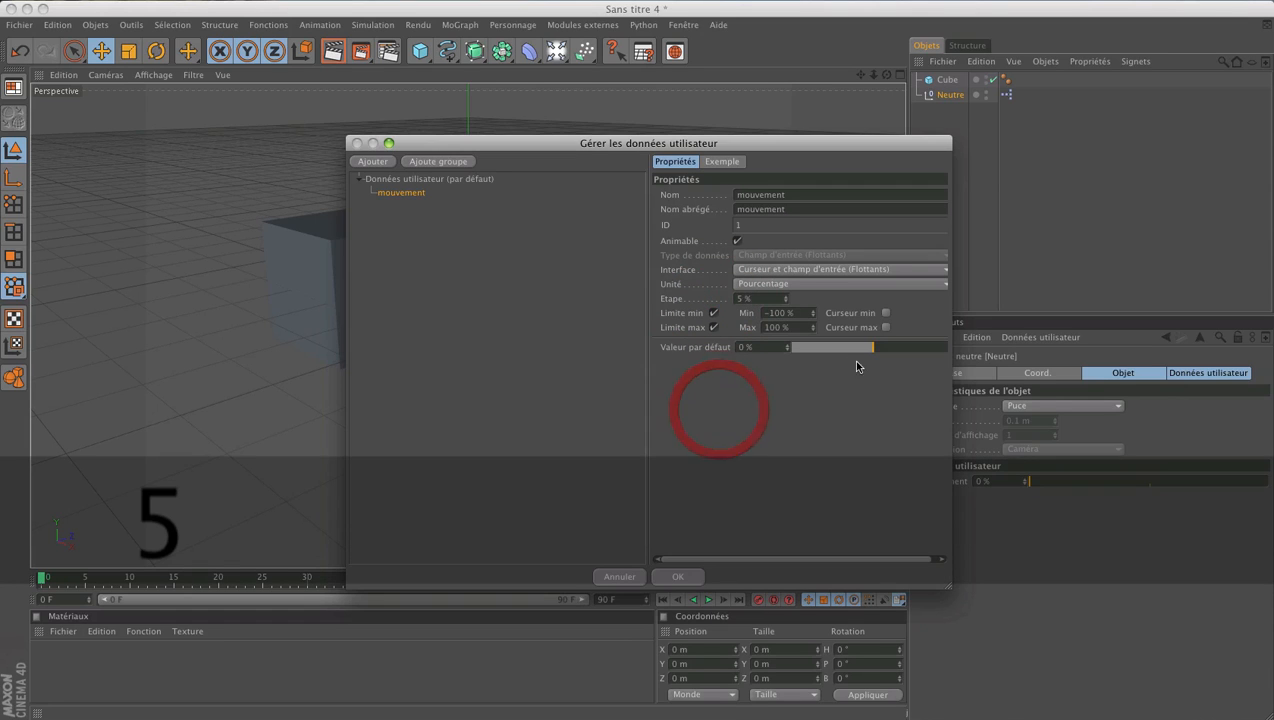
{"action": "left_click", "coordinate": [787, 346]}
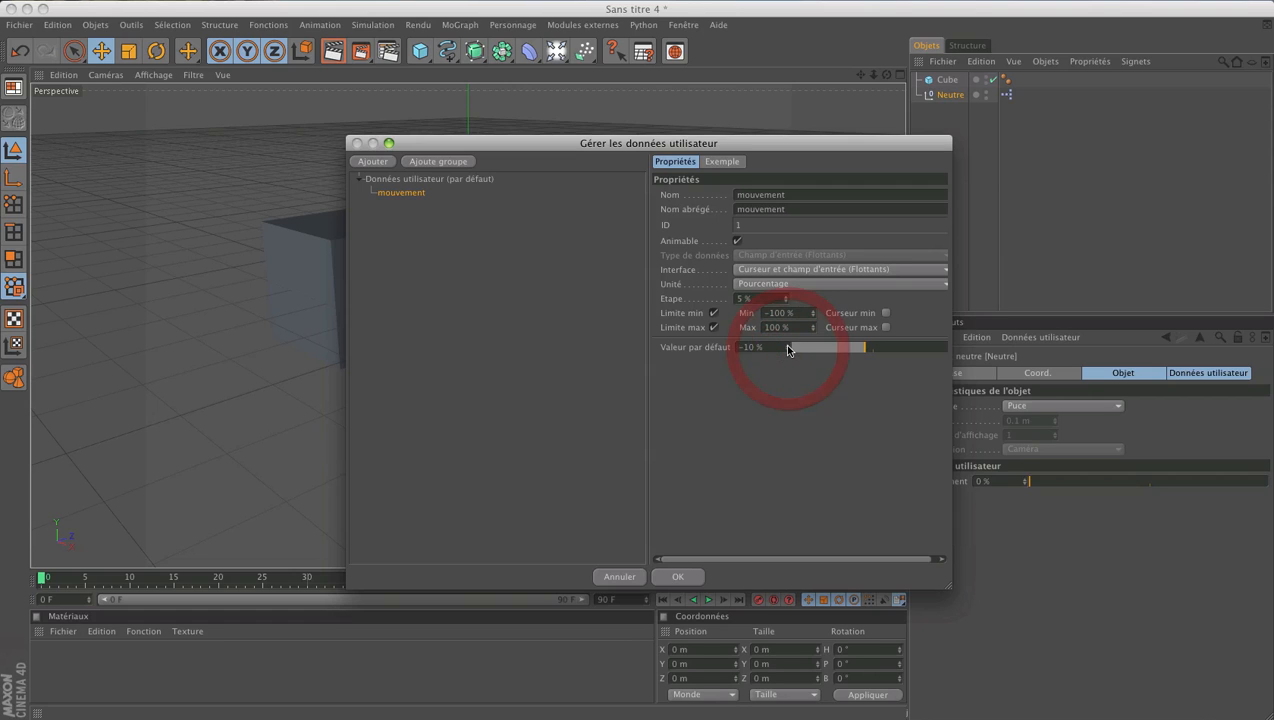
{"action": "left_click", "coordinate": [787, 346]}
{"action": "left_click", "coordinate": [787, 346]}
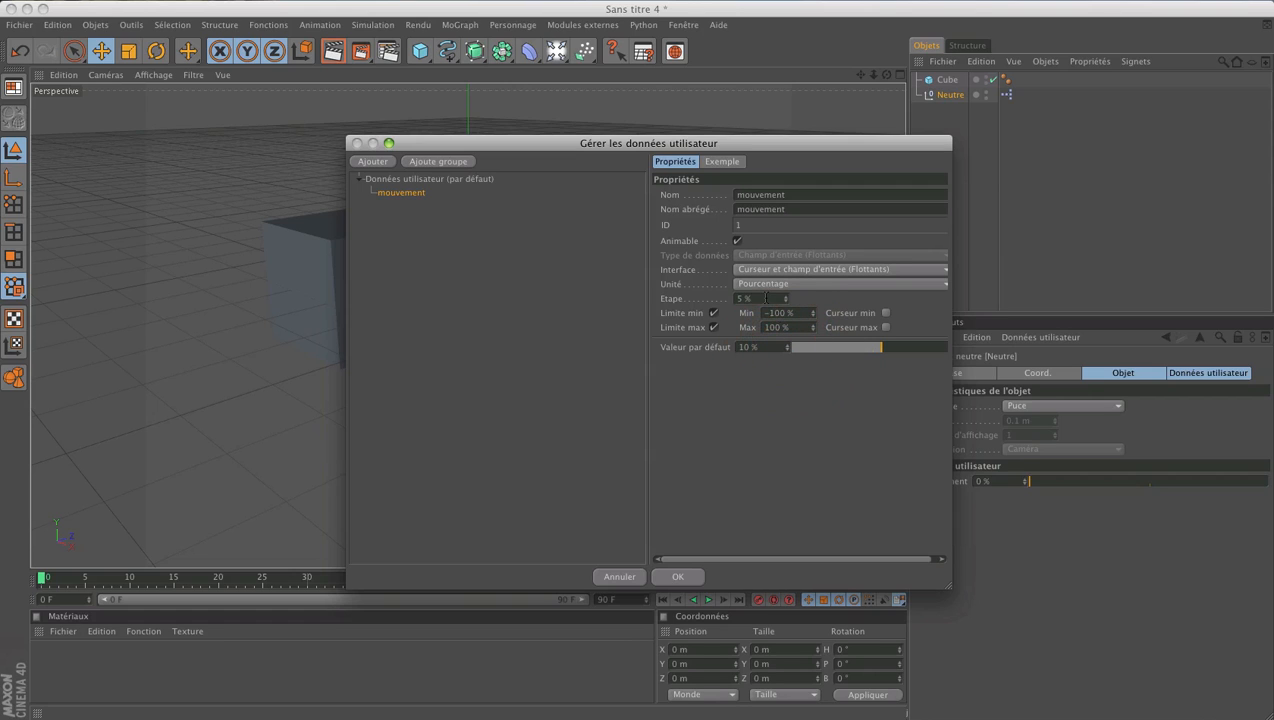
- Return mouvement's step to 1 % and reset its default value to 0 %
{"action": "left_click_drag", "start_coordinate": [760, 298], "coordinate": [602, 301]}
{"action": "type", "text": "1"}
{"action": "left_click", "coordinate": [762, 407]}
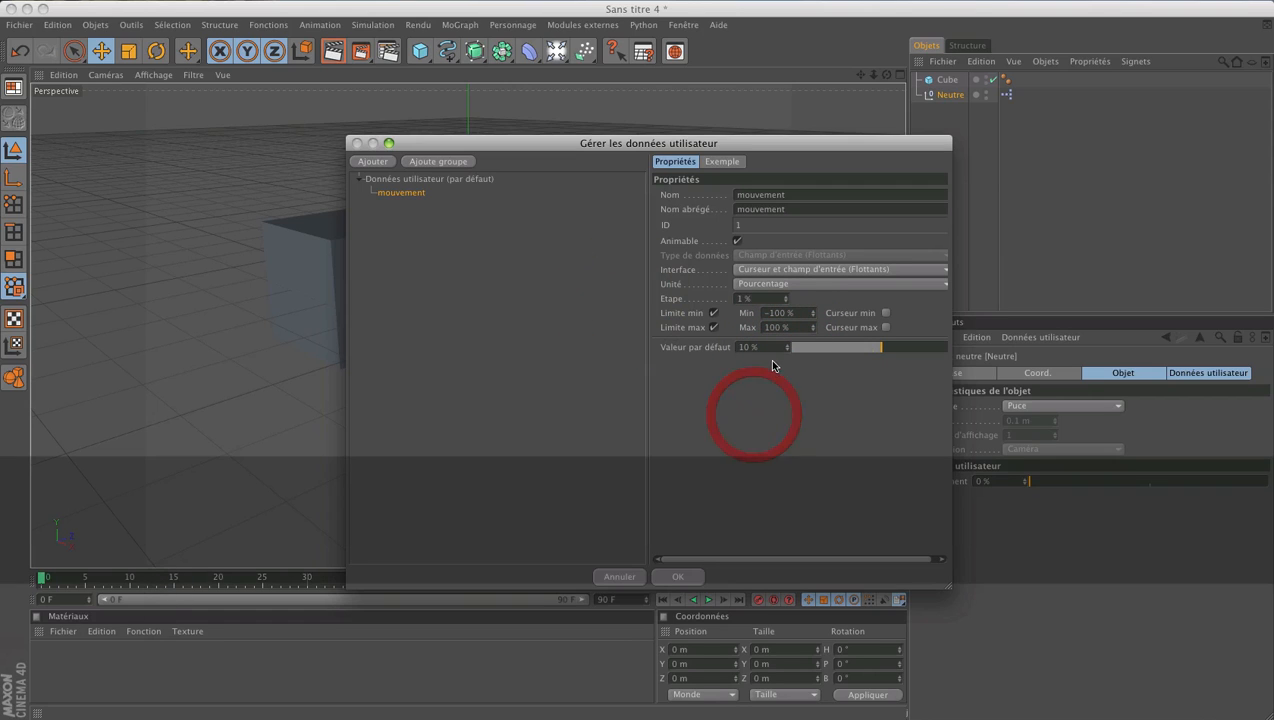
{"action": "left_click", "coordinate": [619, 349]}
{"action": "type", "text": "0"}
{"action": "key", "text": "Return"}
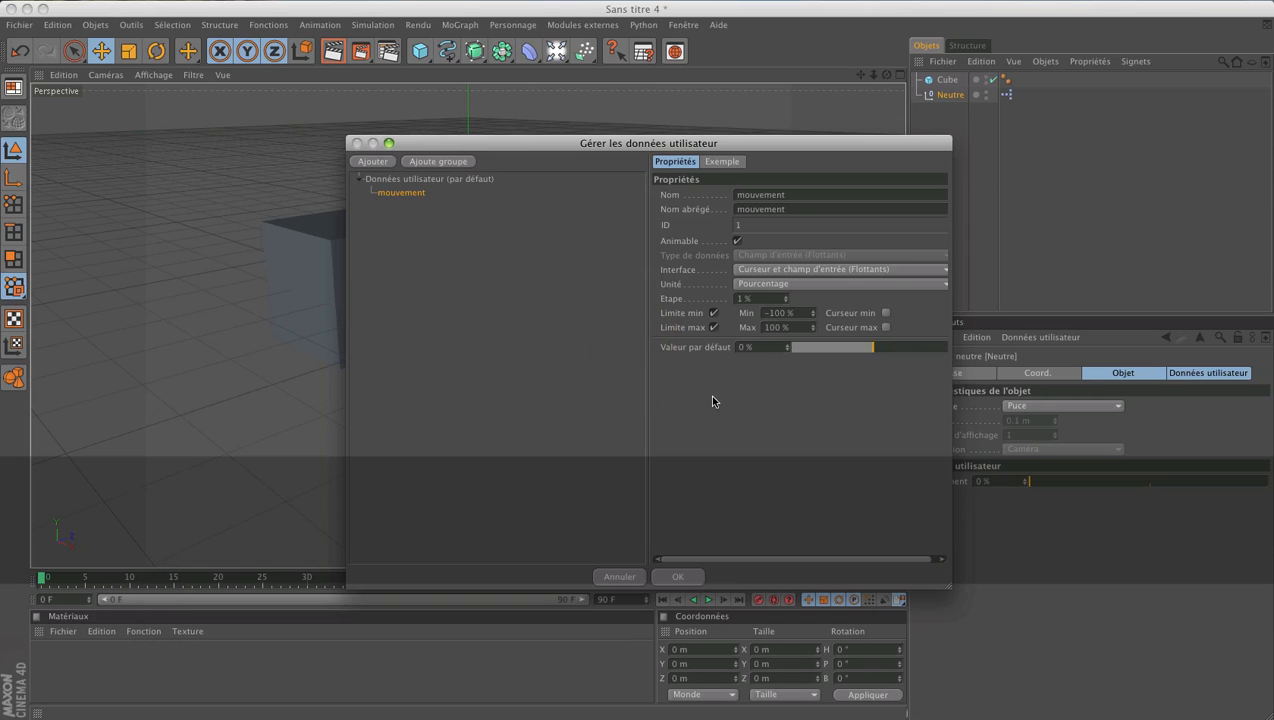
- Add a user data group for the null object, outside the default group, and nest the mouvement entry inside it
{"action": "left_click_drag", "start_coordinate": [567, 153], "coordinate": [456, 156]}
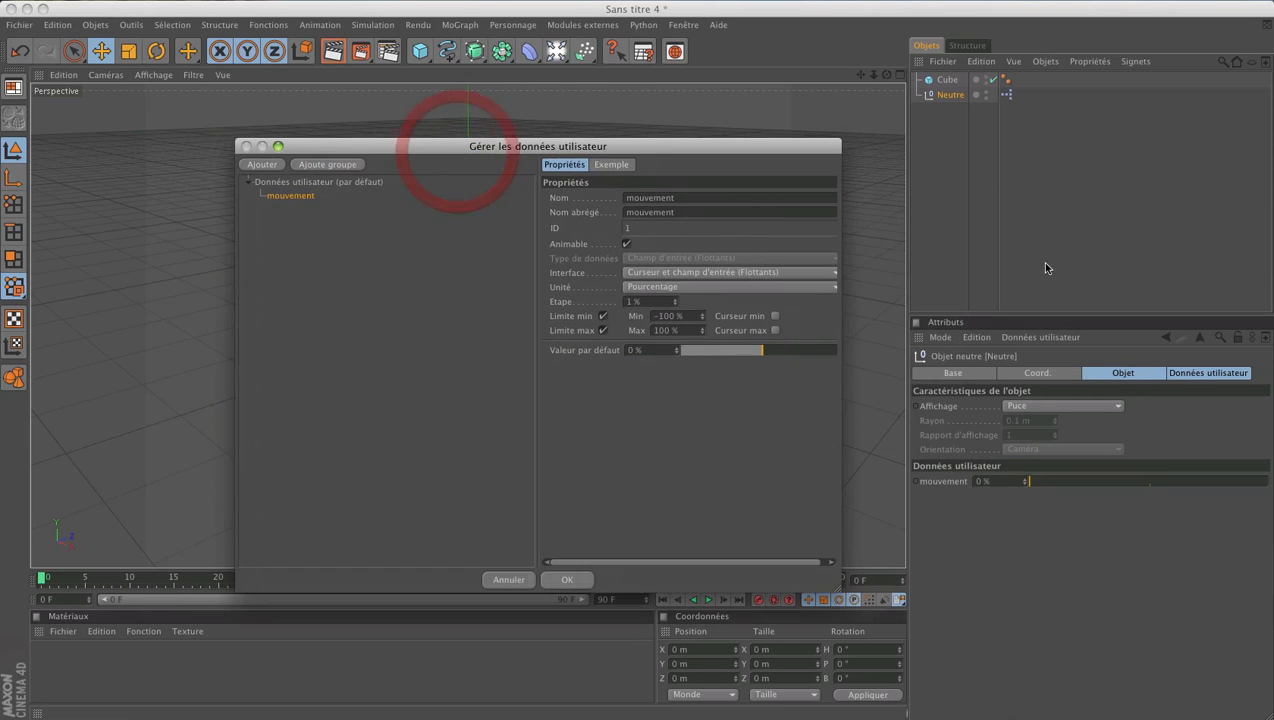
{"action": "left_click", "coordinate": [943, 95]}
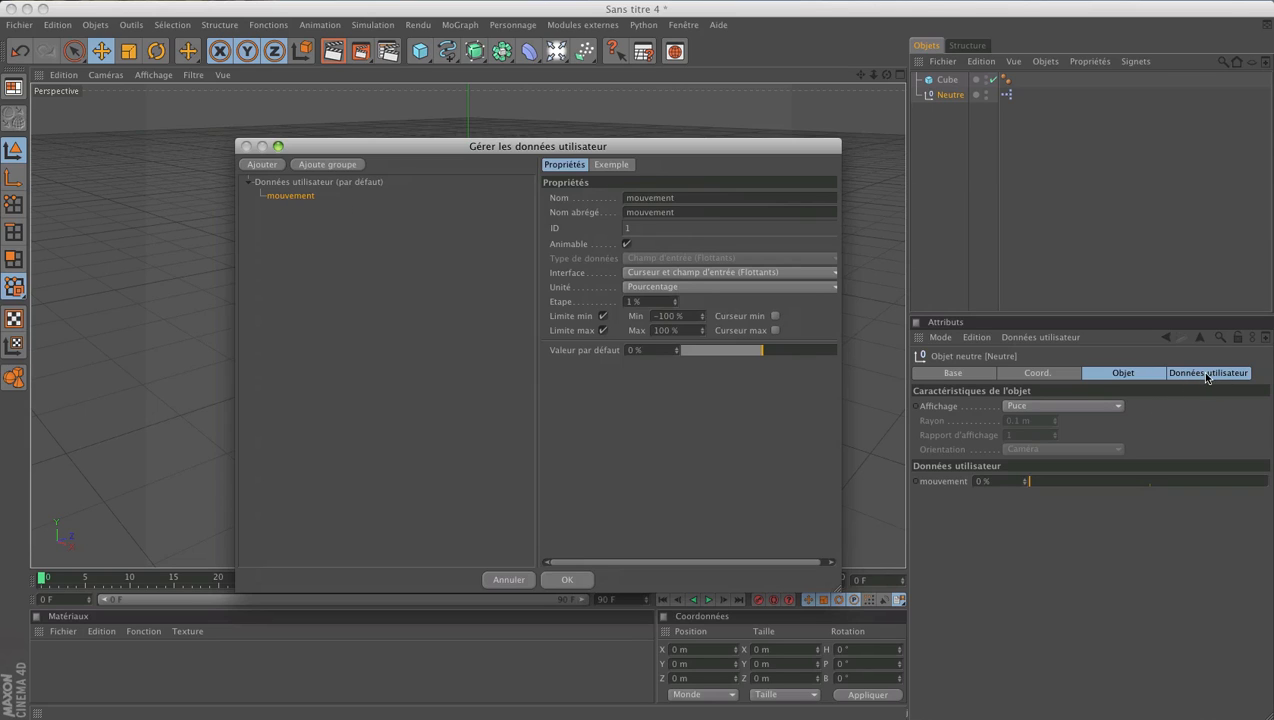
{"action": "left_click", "coordinate": [330, 164]}
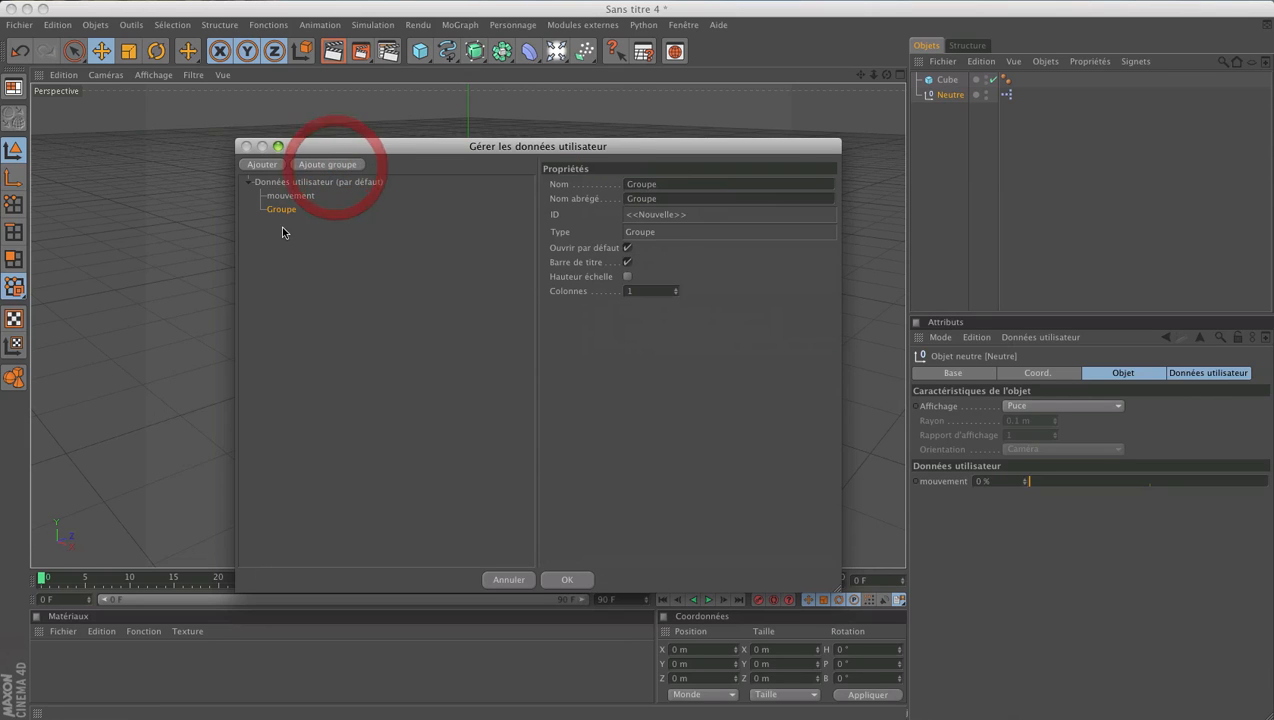
{"action": "left_click", "coordinate": [278, 280]}
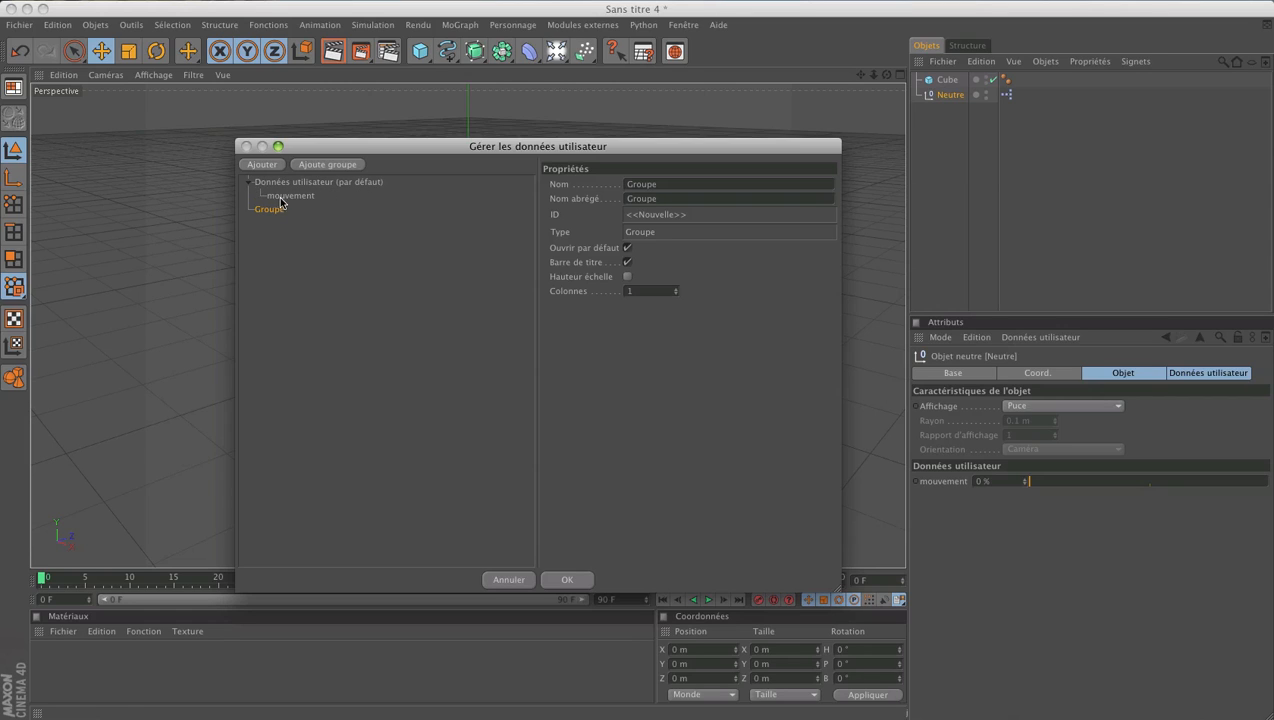
{"action": "mouse_move", "coordinate": [280, 197]}
{"action": "left_mouse_down"}
{"action": "mouse_move", "coordinate": [284, 216]}
{"action": "mouse_move", "coordinate": [270, 212]}
{"action": "left_mouse_up"}
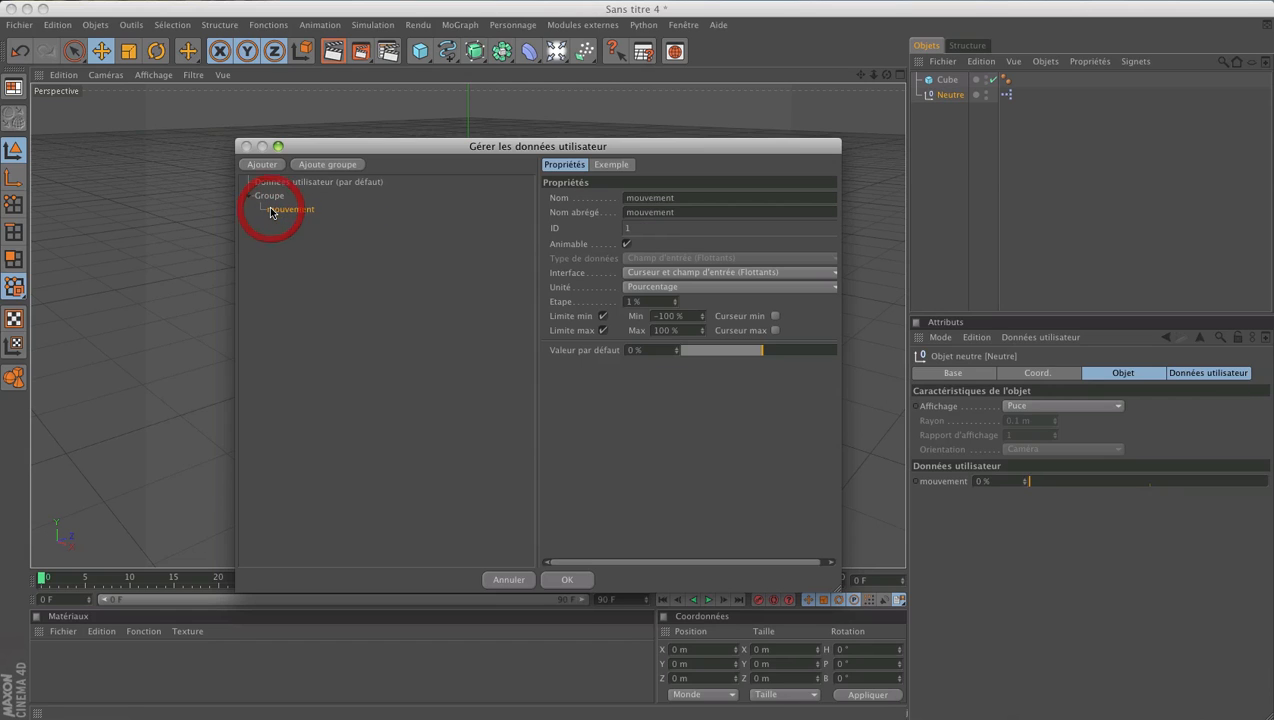
{"action": "left_click", "coordinate": [279, 212]}
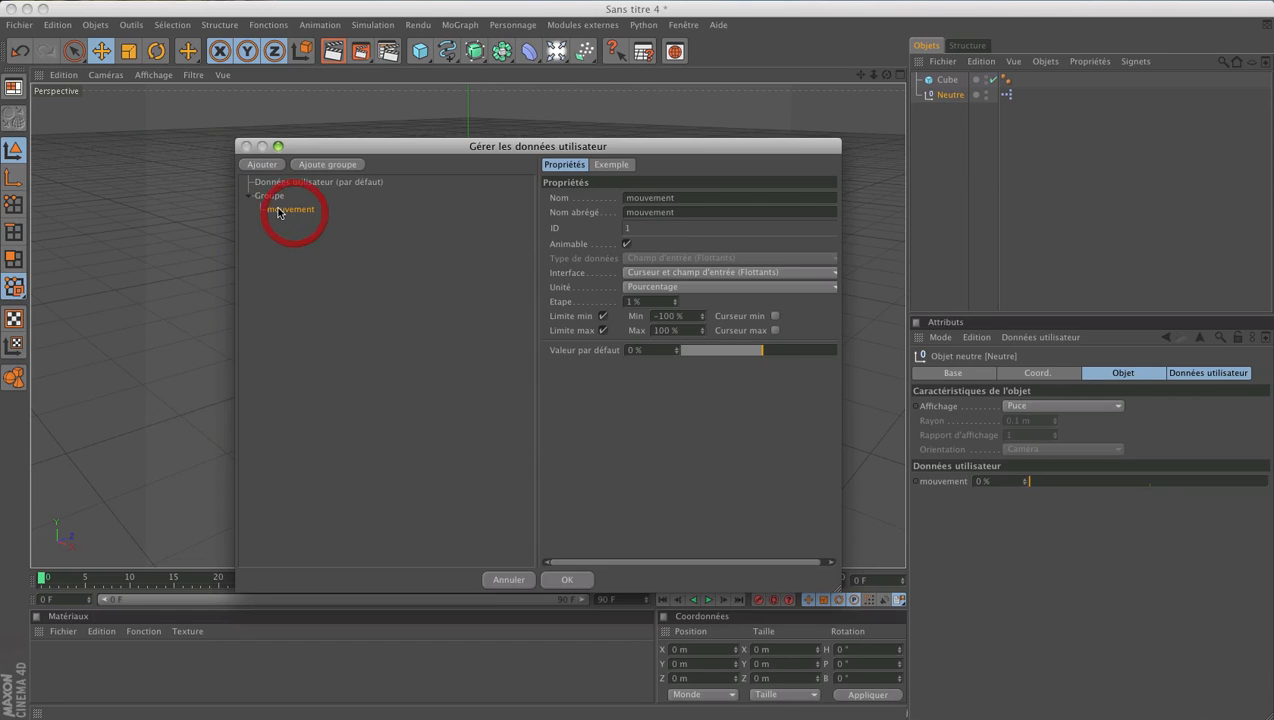
- Rename the new group as "Gestion mouvement" and confirm the user data changes
{"action": "left_click", "coordinate": [271, 197]}
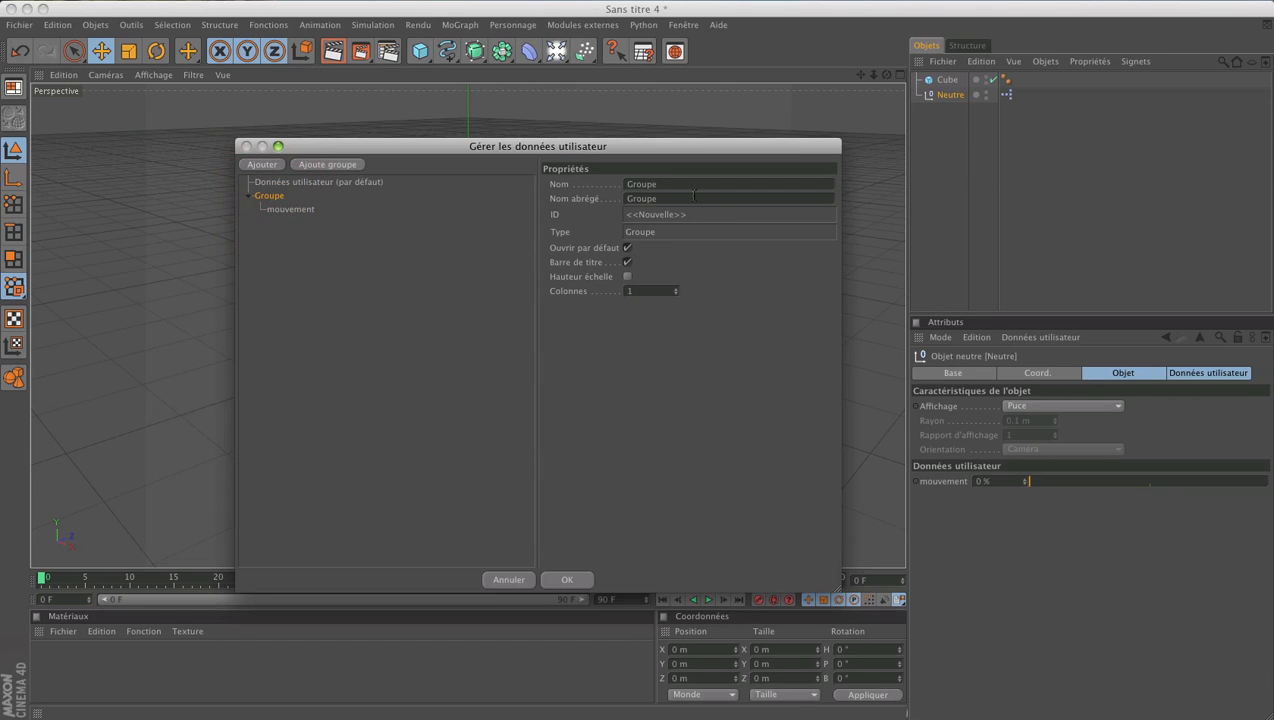
{"action": "left_click", "coordinate": [529, 199]}
{"action": "type", "text": "Mouvement"}
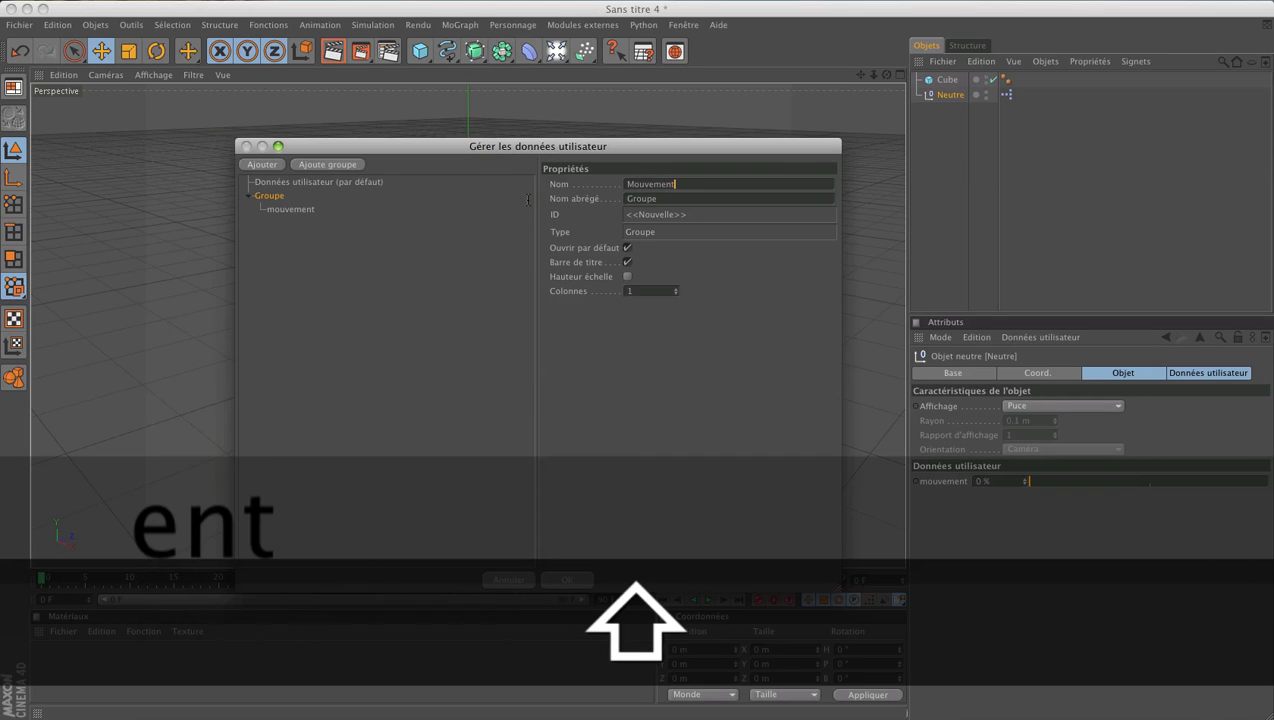
{"action": "key", "text": "BackSpace"}
{"action": "key", "text": "BackSpace"}
{"action": "key", "text": "BackSpace"}
{"action": "key", "text": "BackSpace"}
{"action": "key", "text": "BackSpace"}
{"action": "key", "text": "BackSpace"}
{"action": "key", "text": "BackSpace"}
{"action": "key", "text": "BackSpace"}
{"action": "type", "text": "G"}
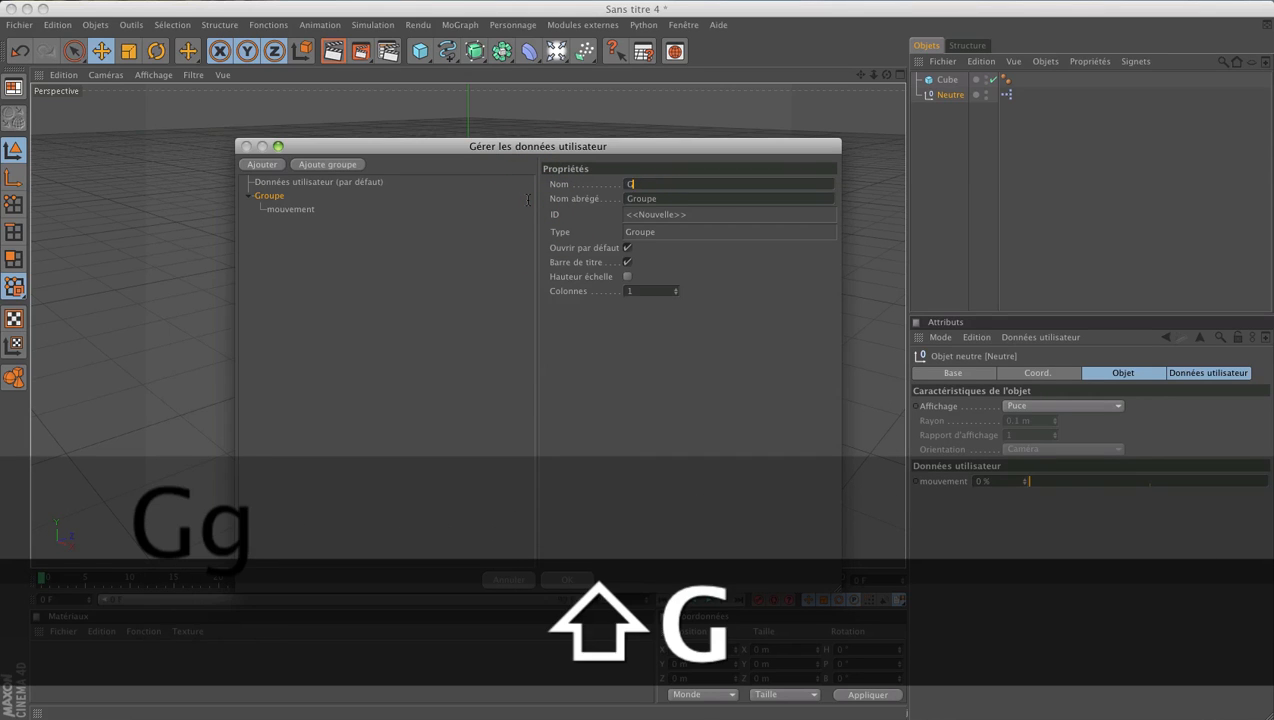
{"action": "type", "text": "etistion mouvement"}
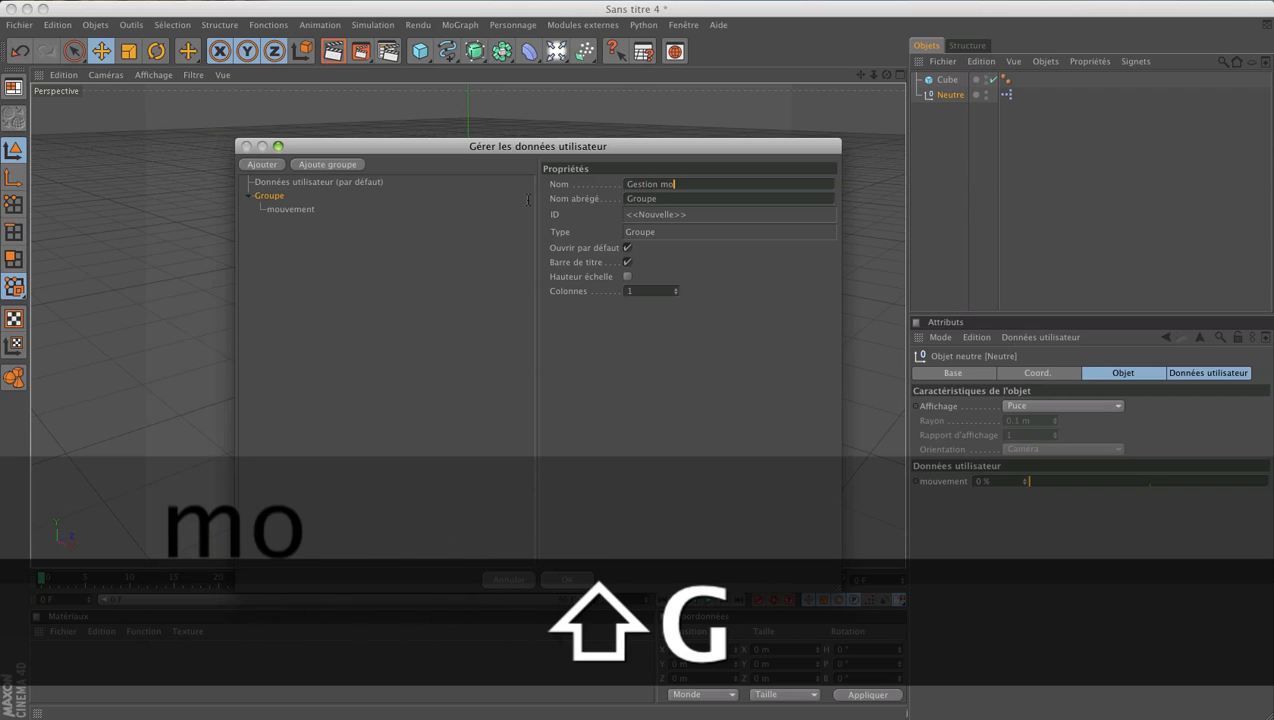
{"action": "key", "text": "Return"}
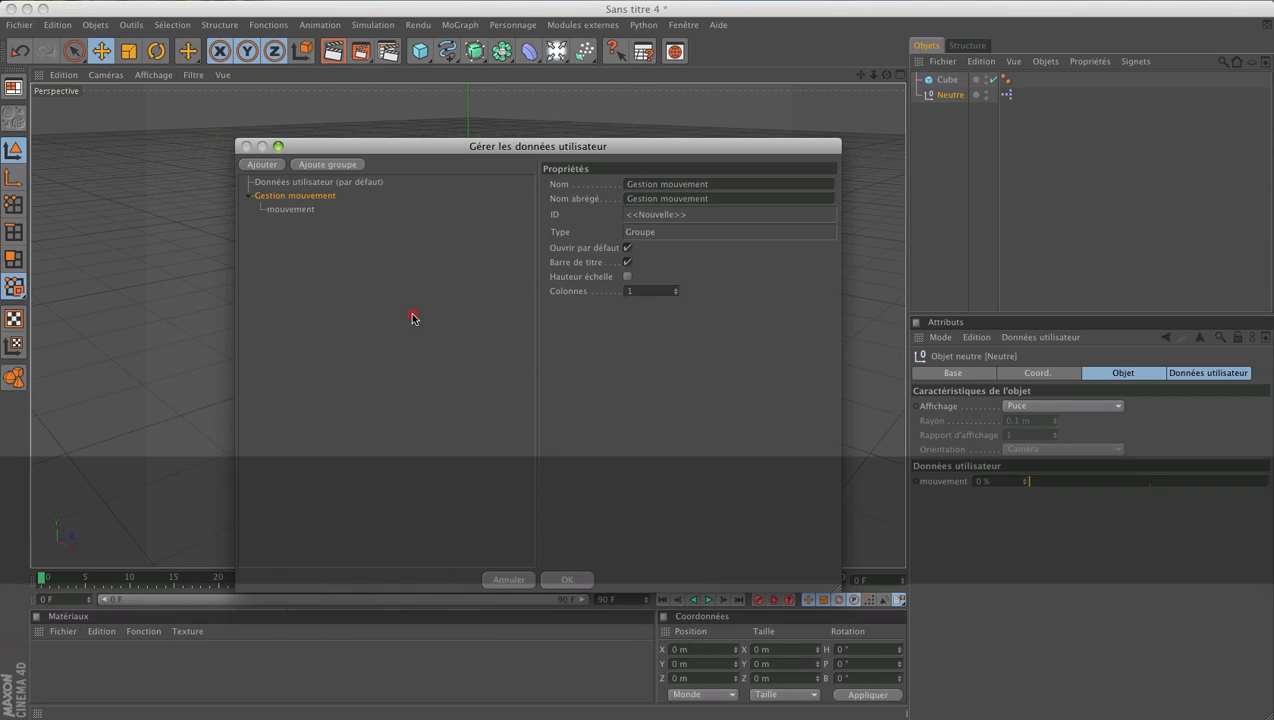
{"action": "left_click", "coordinate": [410, 317]}
{"action": "left_click", "coordinate": [567, 580]}
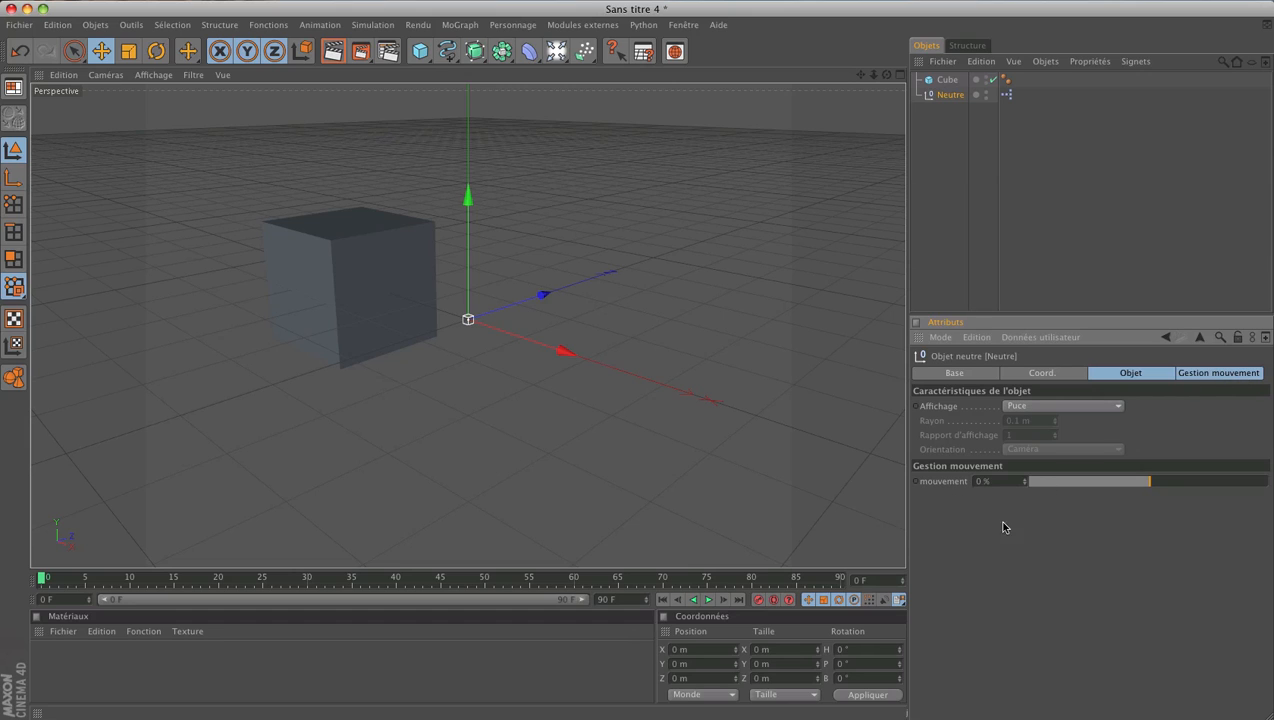
- Show only the null's Gestion mouvement attributes, test the mouvement slider and reset it to 0 %
{"action": "left_click", "coordinate": [1216, 372]}
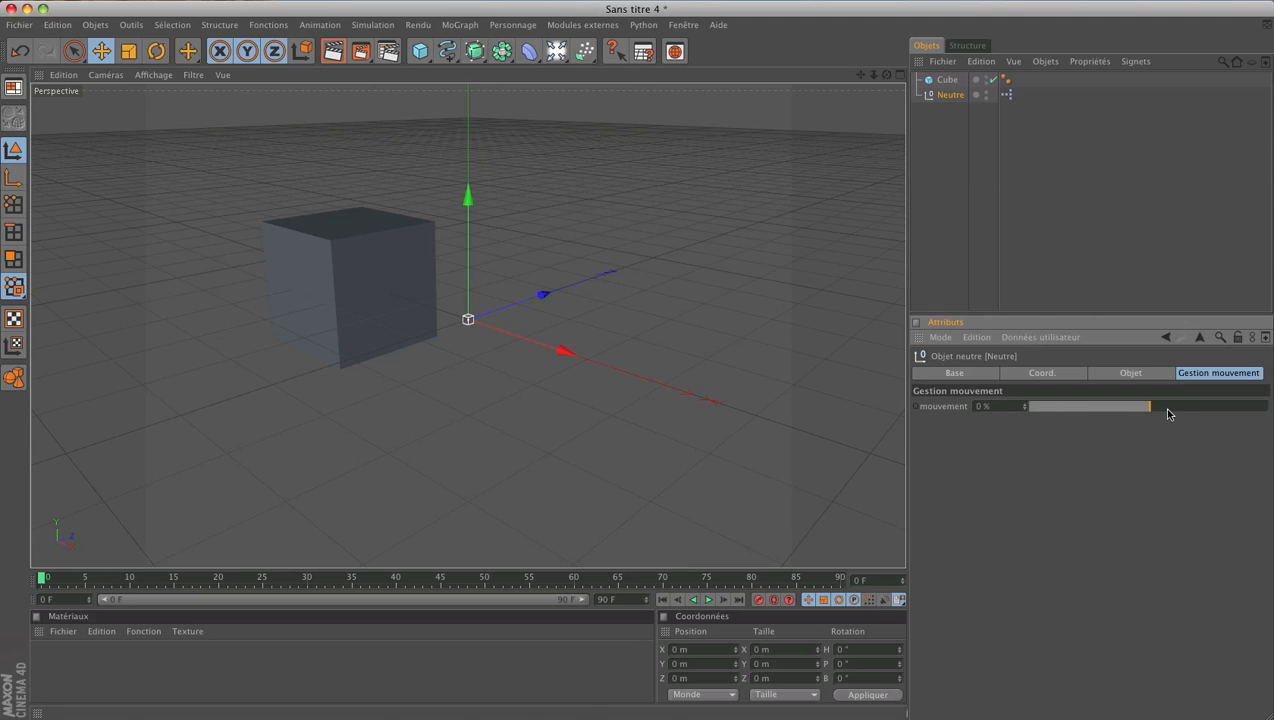
{"action": "left_click_drag", "start_coordinate": [1166, 412], "coordinate": [1090, 419]}
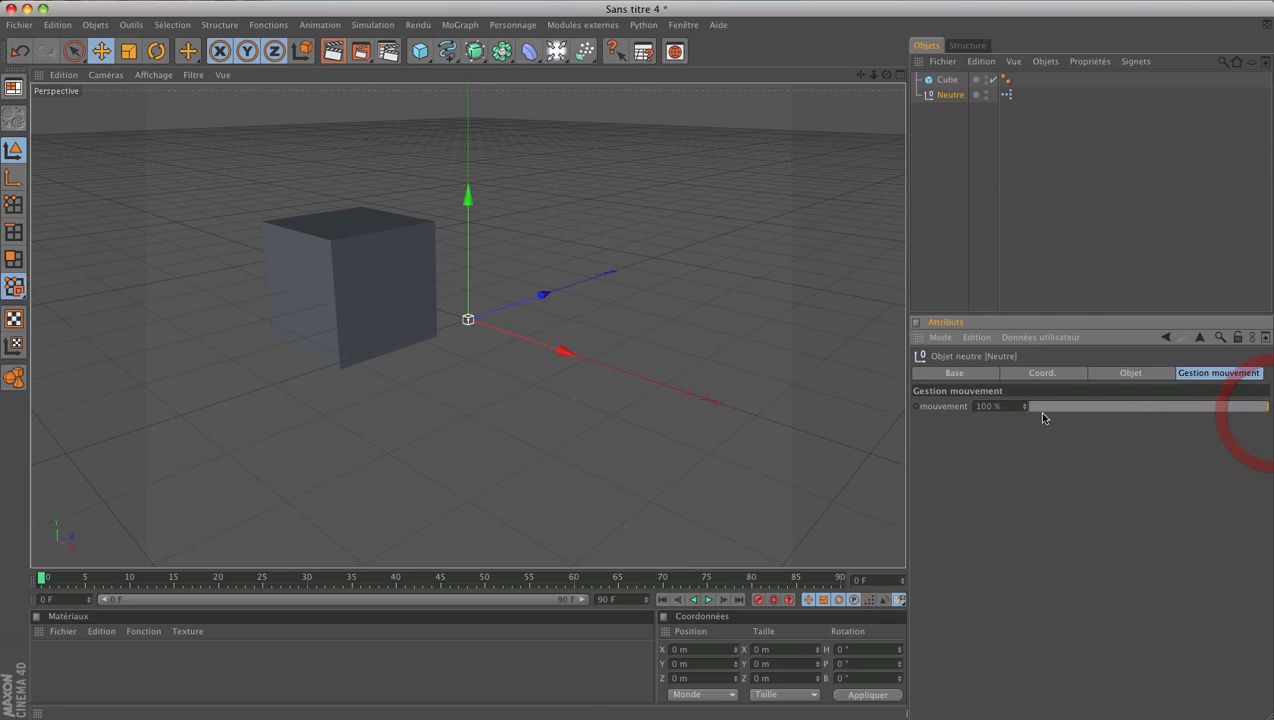
{"action": "left_click_drag", "start_coordinate": [1006, 407], "coordinate": [876, 399]}
{"action": "type", "text": "0"}
{"action": "key", "text": "Return"}
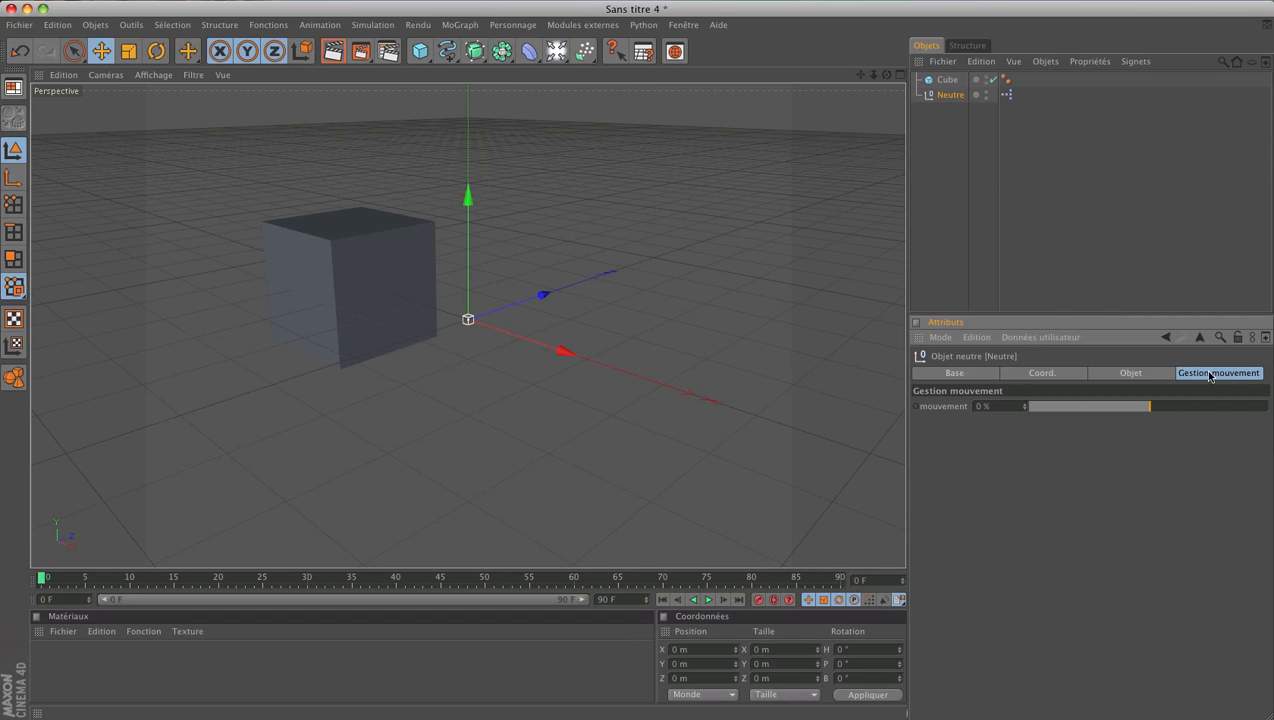
- Open the null's XPresso tag for editing and add the Neutre object as a node in Groupe X
{"action": "left_click", "coordinate": [1006, 95]}
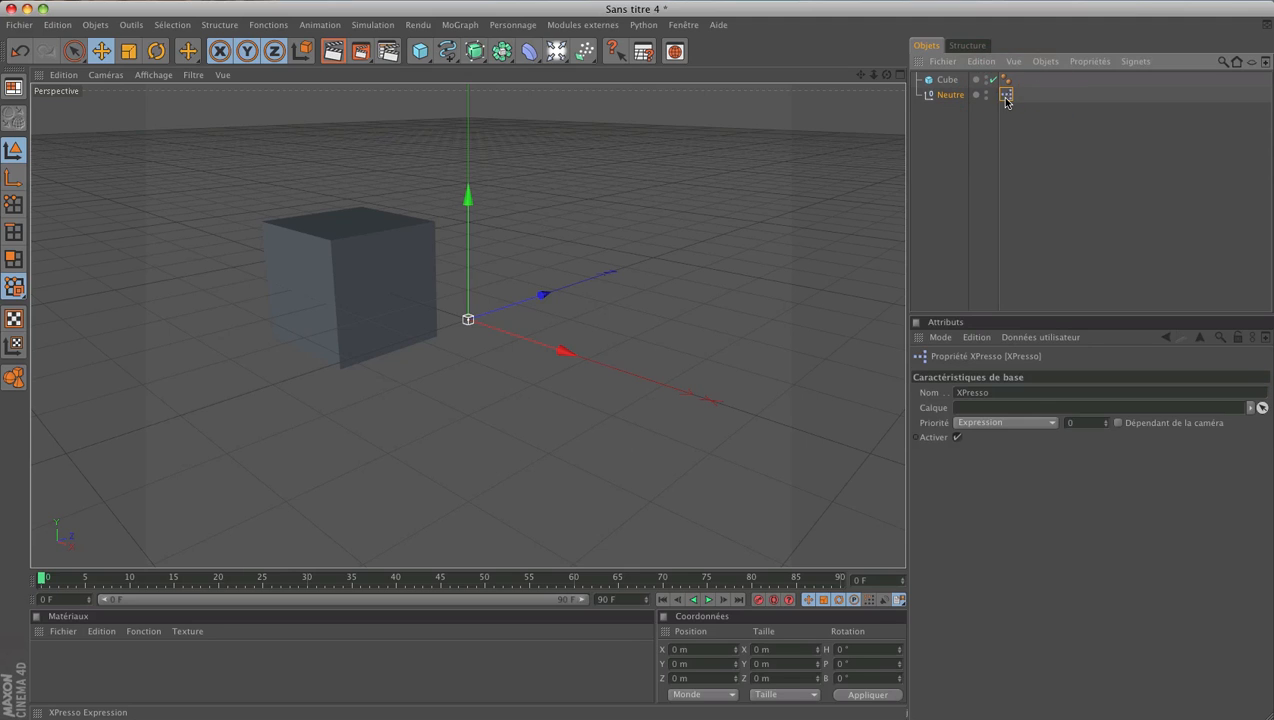
{"action": "double_click", "coordinate": [1006, 95]}
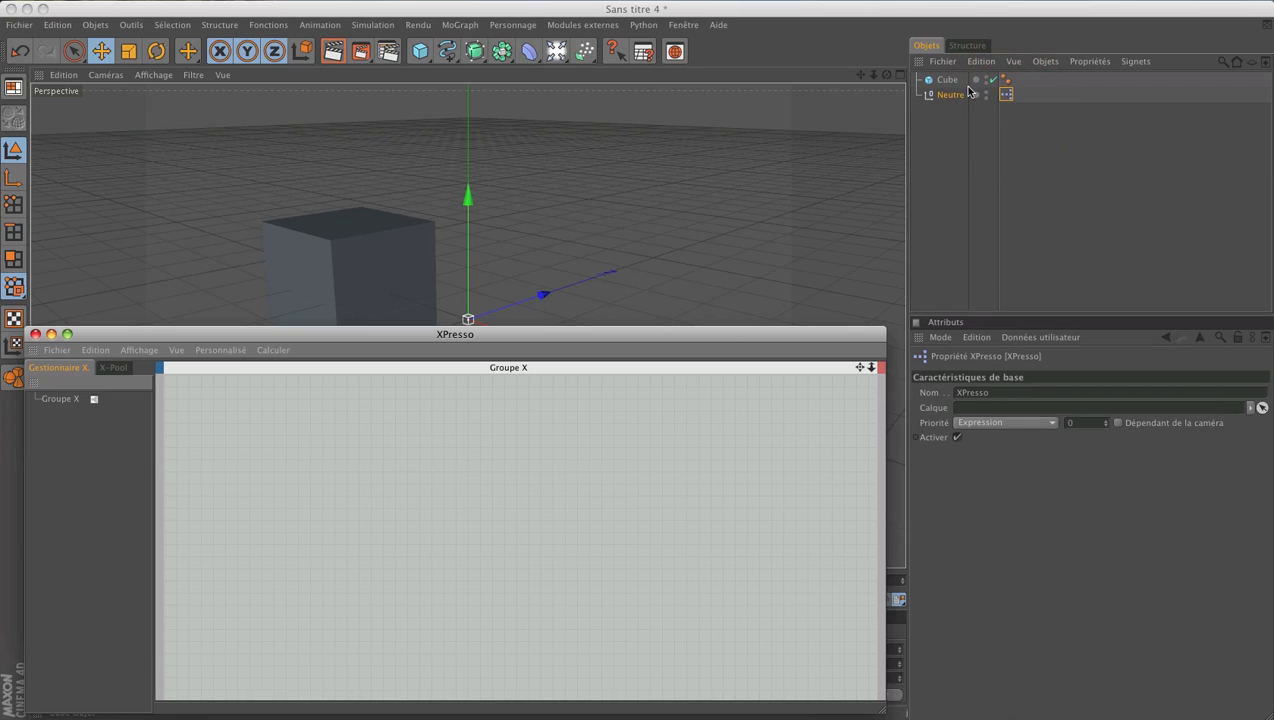
{"action": "left_click_drag", "start_coordinate": [959, 97], "coordinate": [245, 466]}
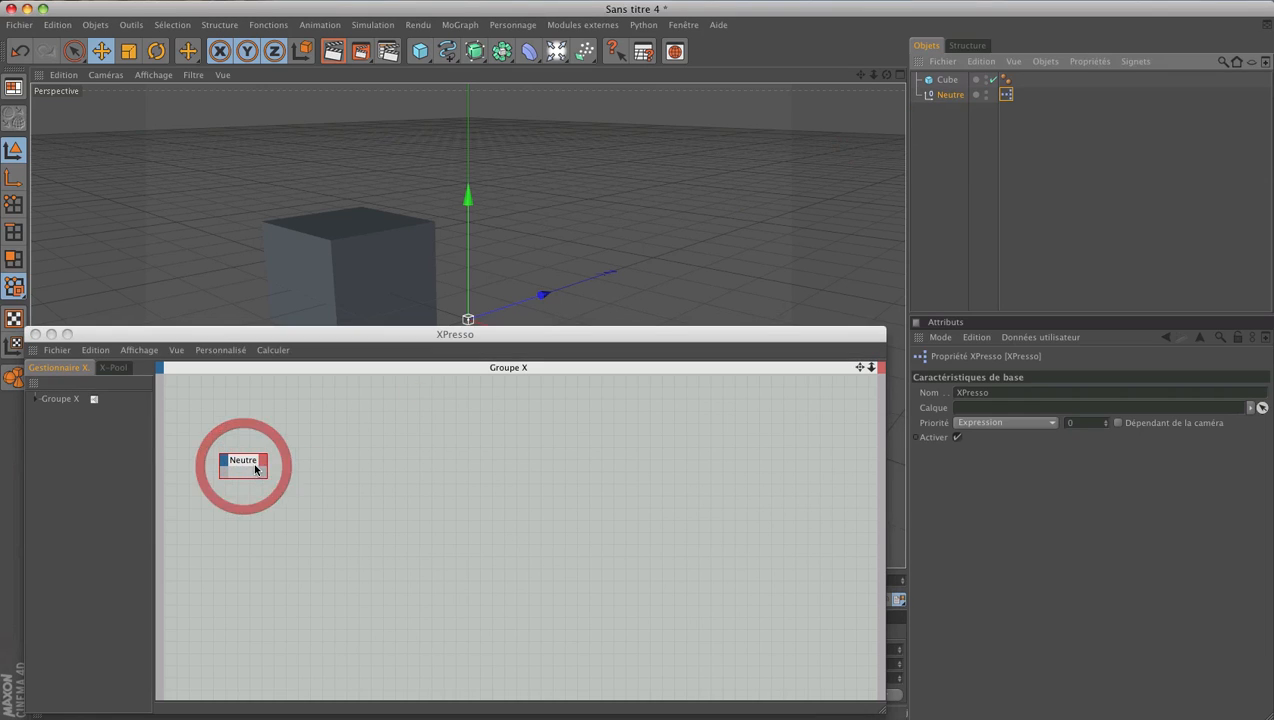
- Add the mouvement parameter from Gestion mouvement as an output port on the Neutre node
{"action": "left_click", "coordinate": [263, 466]}
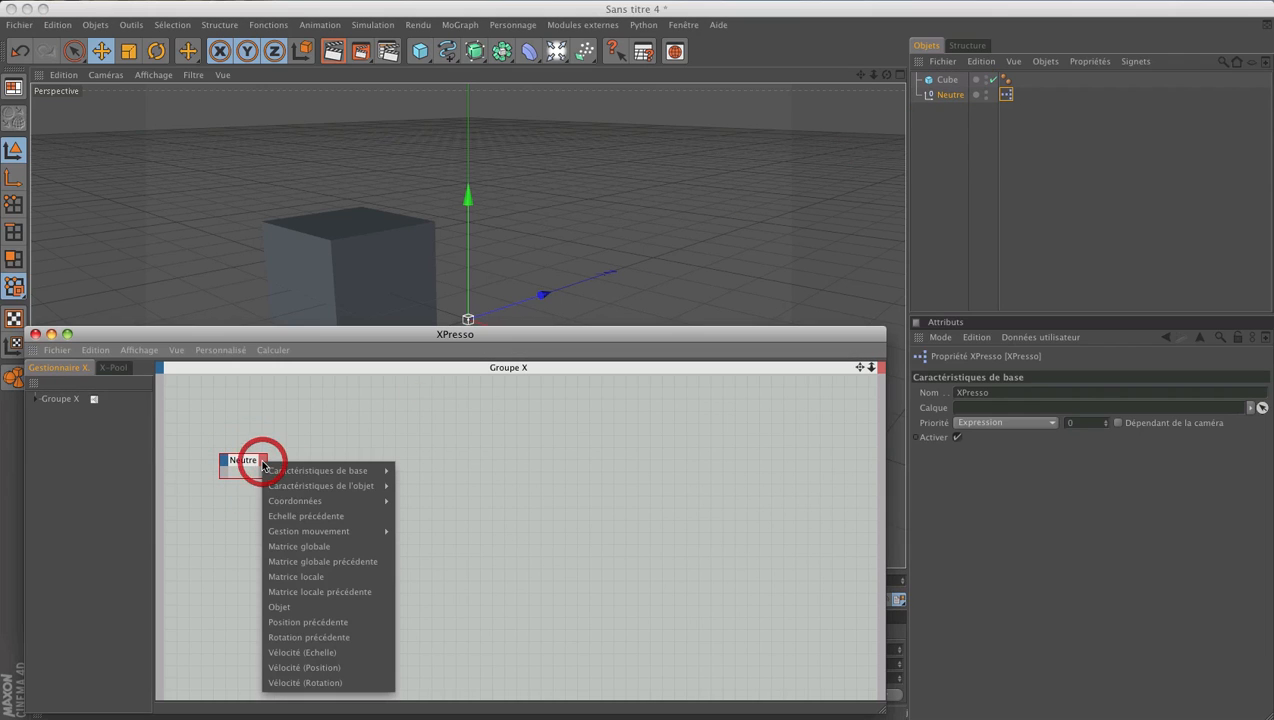
{"action": "mouse_move", "coordinate": [291, 535]}
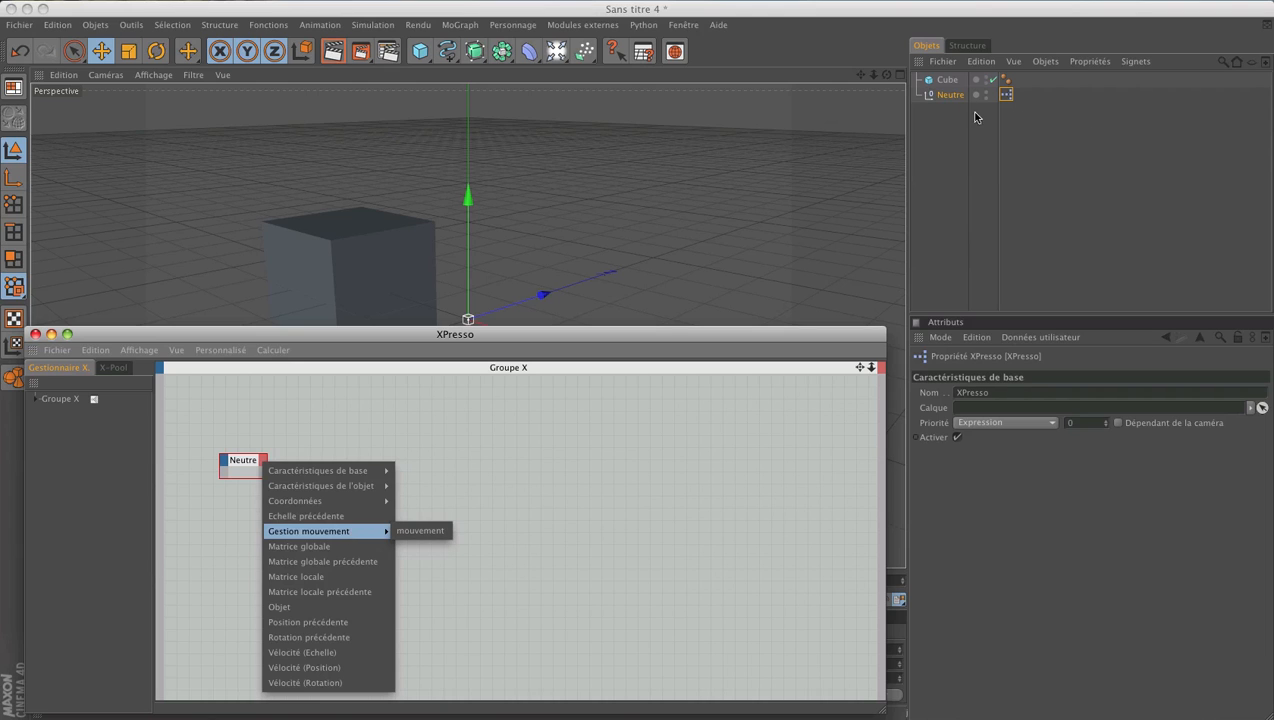
{"action": "left_click", "coordinate": [947, 95]}
{"action": "left_click", "coordinate": [947, 95]}
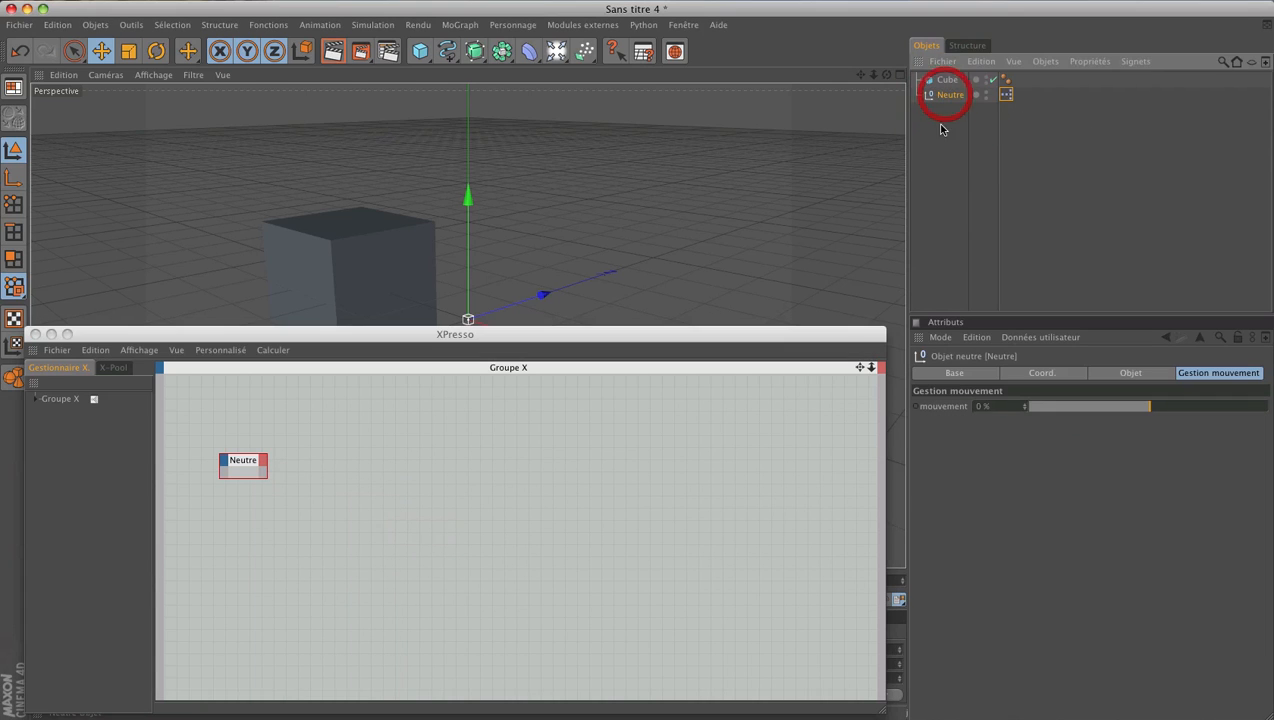
{"action": "left_click", "coordinate": [262, 466]}
{"action": "mouse_move", "coordinate": [295, 532]}
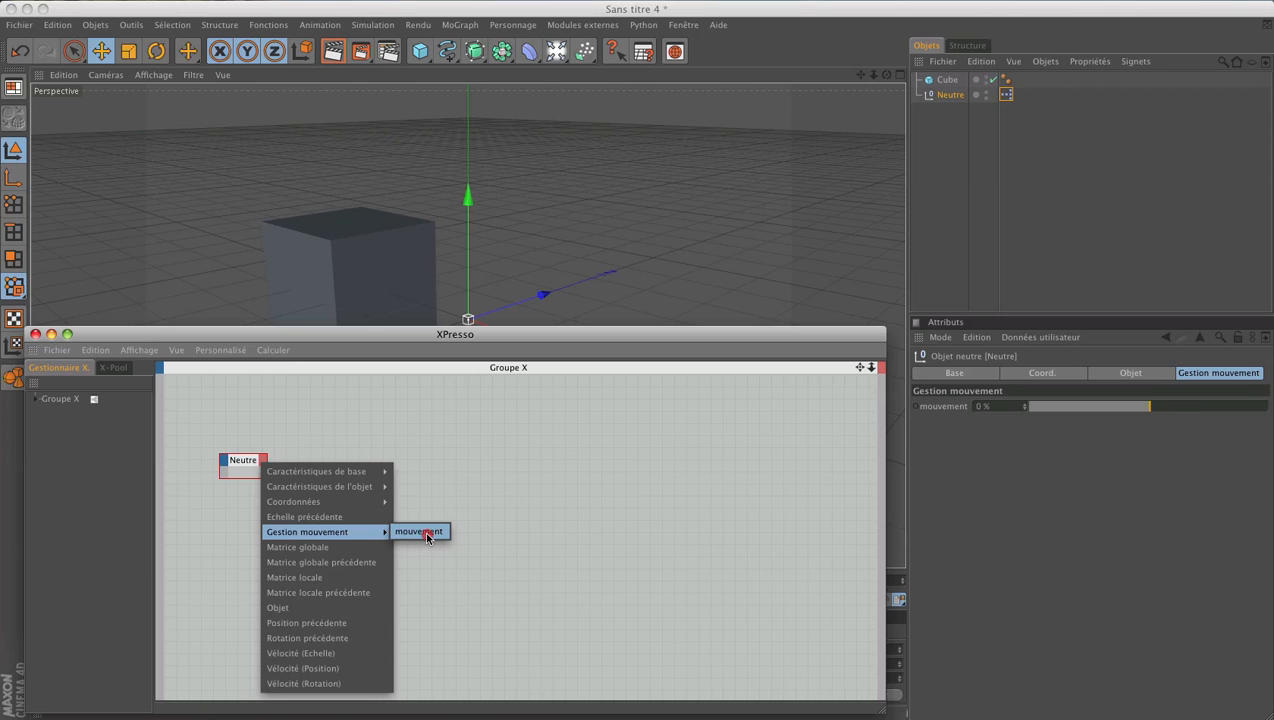
{"action": "left_click", "coordinate": [427, 533]}
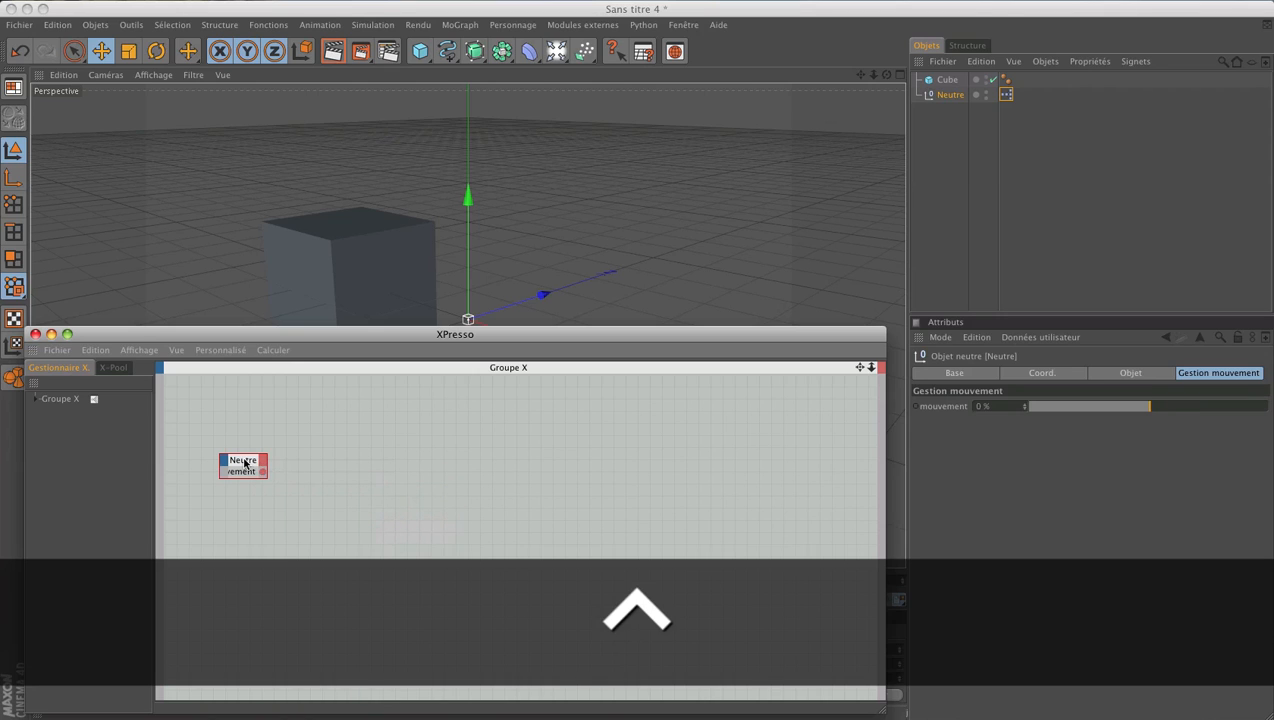
- Widen the Neutre node to fit its port name and add the Cube object as a second node
{"action": "left_click", "coordinate": [245, 461], "text": "ctrl"}
{"action": "left_click_drag", "start_coordinate": [250, 462], "coordinate": [225, 460]}
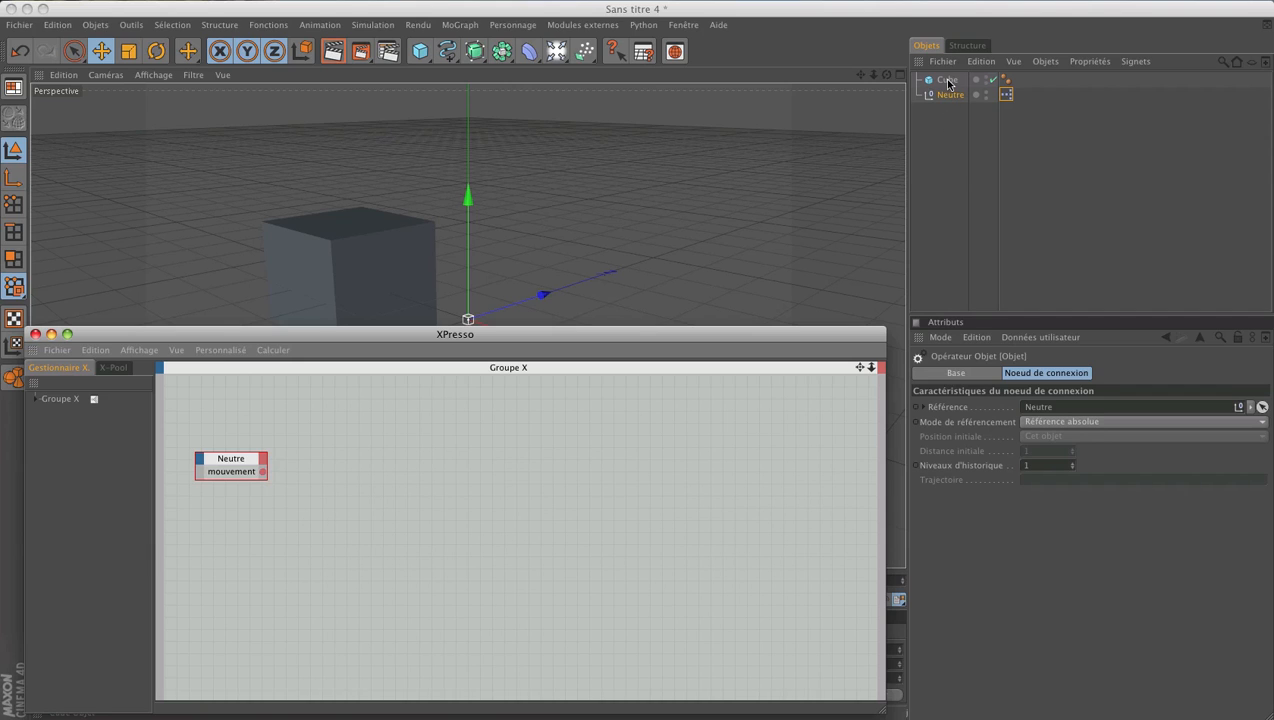
{"action": "left_click_drag", "start_coordinate": [948, 84], "coordinate": [602, 424]}
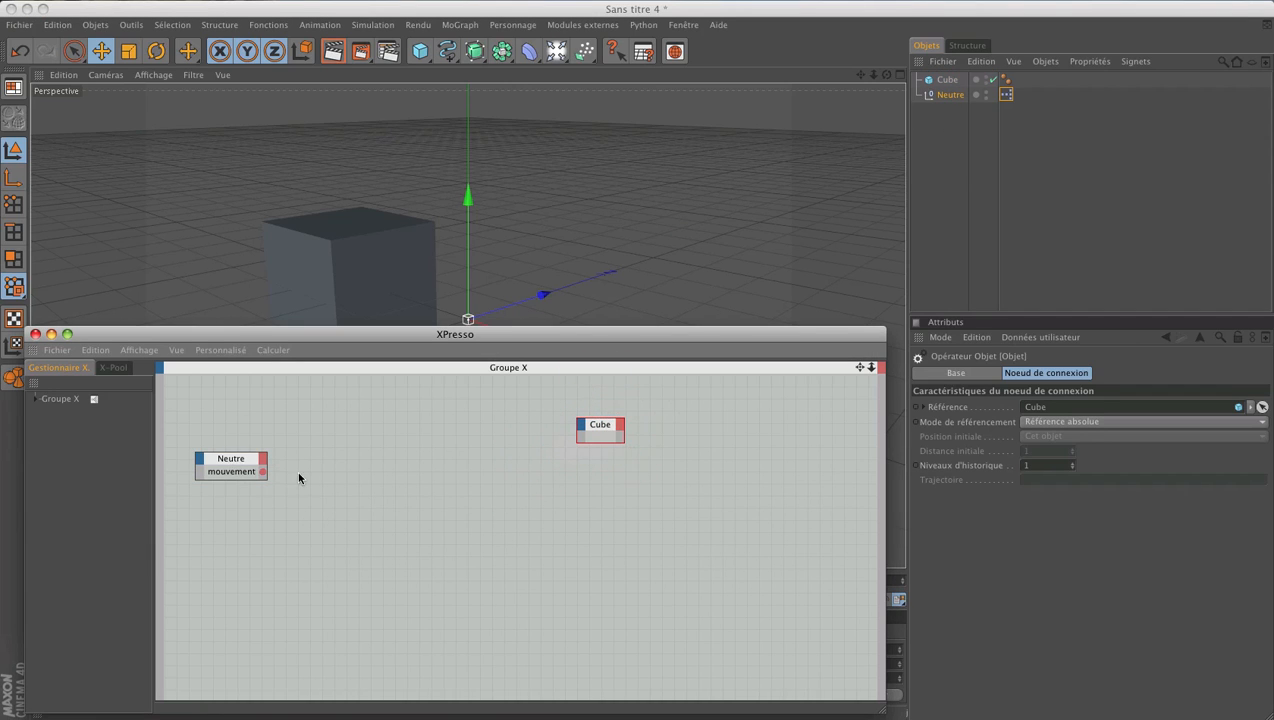
- Select the null object and try its mouvement slider at -100 %, 0 % and 100 %
{"action": "left_click", "coordinate": [948, 95]}
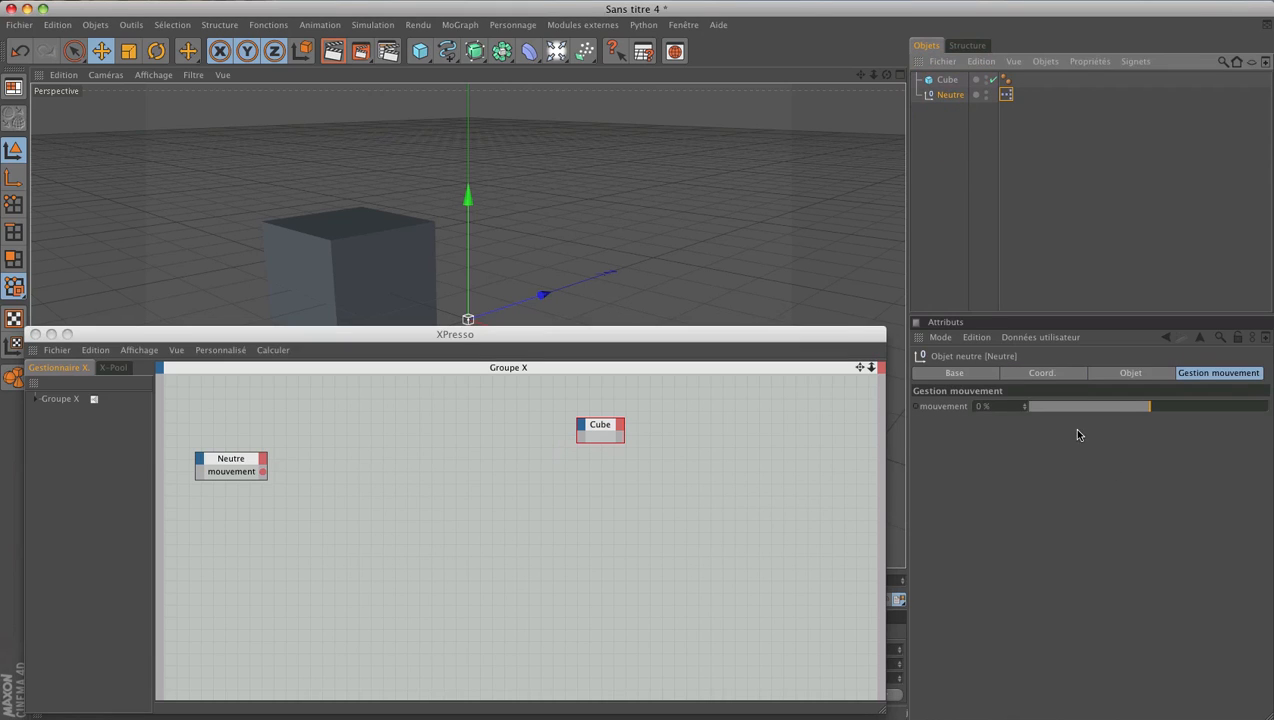
{"action": "left_click_drag", "start_coordinate": [1137, 411], "coordinate": [970, 421]}
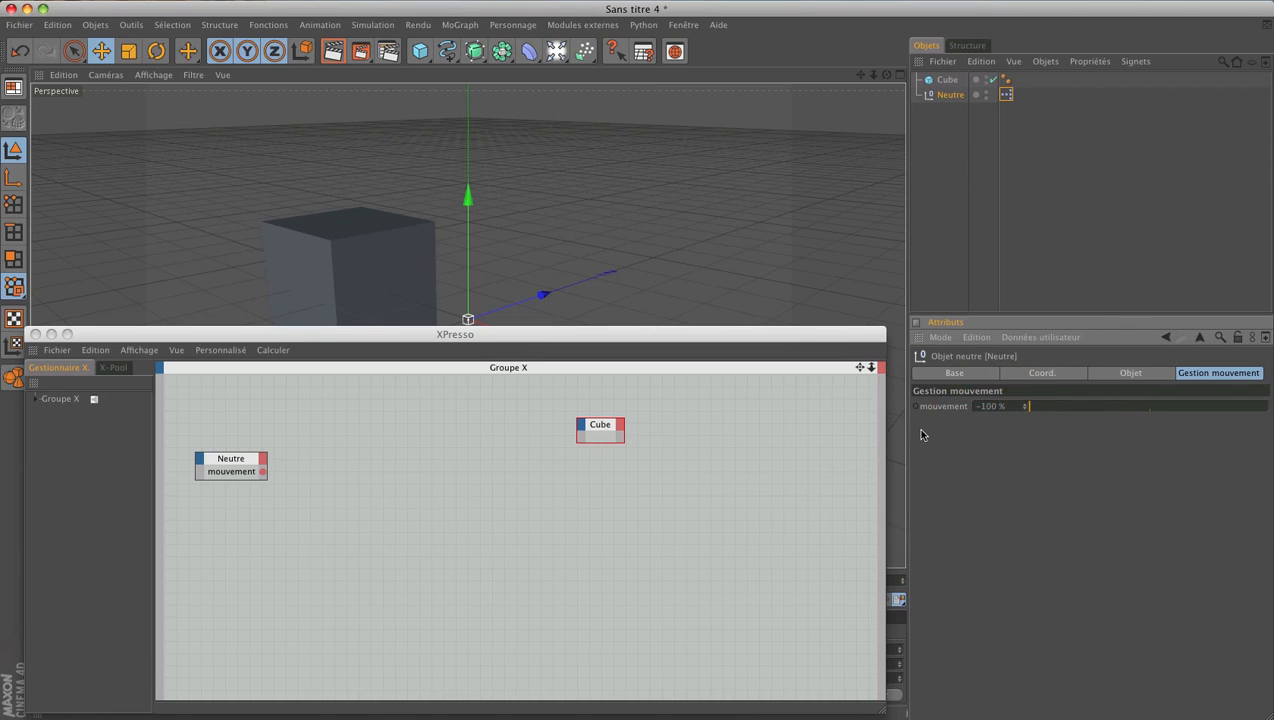
{"action": "left_click", "coordinate": [1149, 406]}
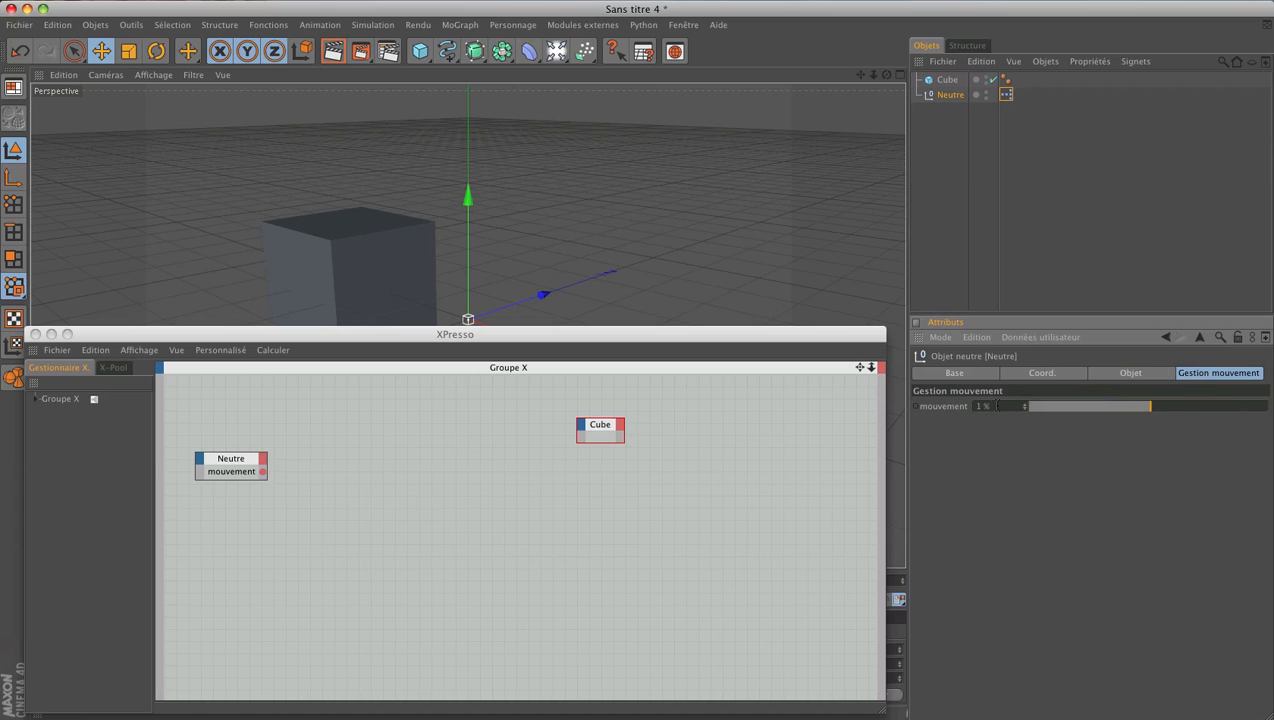
{"action": "double_click", "coordinate": [996, 406]}
{"action": "type", "text": "0"}
{"action": "left_click_drag", "start_coordinate": [1152, 406], "coordinate": [1266, 406]}
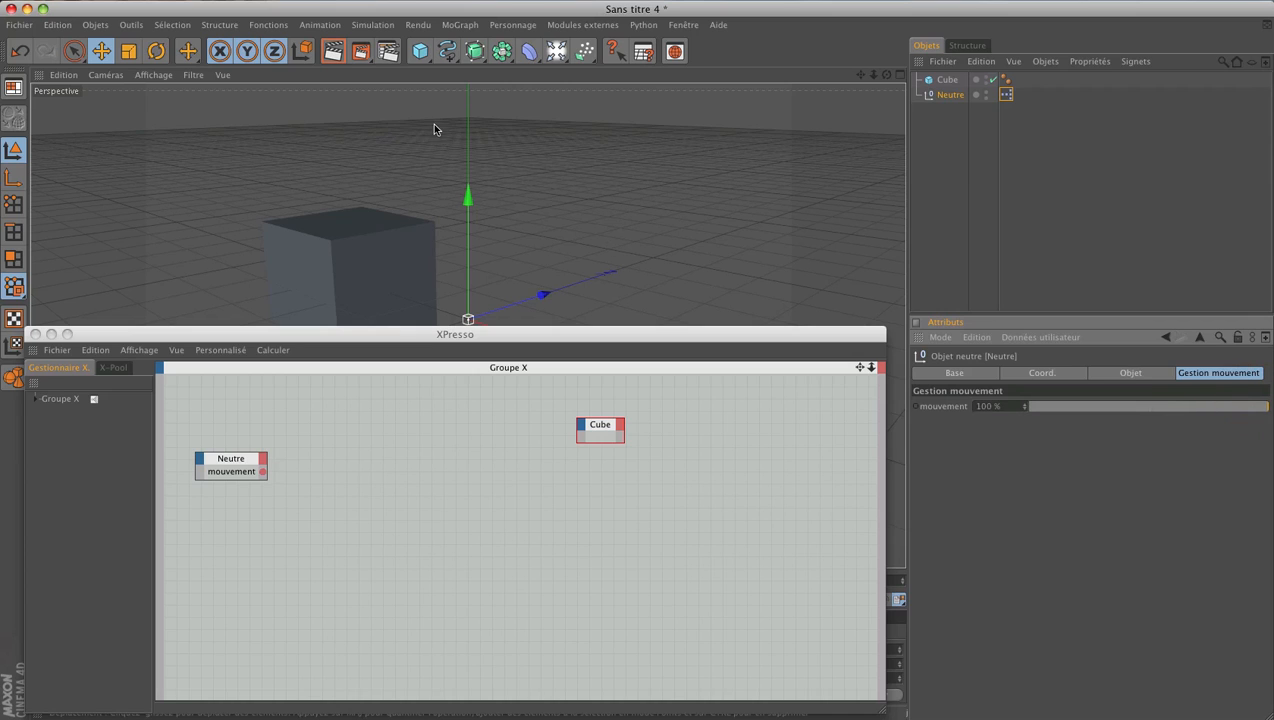
- Add the cube's Position globale . Y coordinate as an input port on the Cube node
{"action": "left_click", "coordinate": [580, 427]}
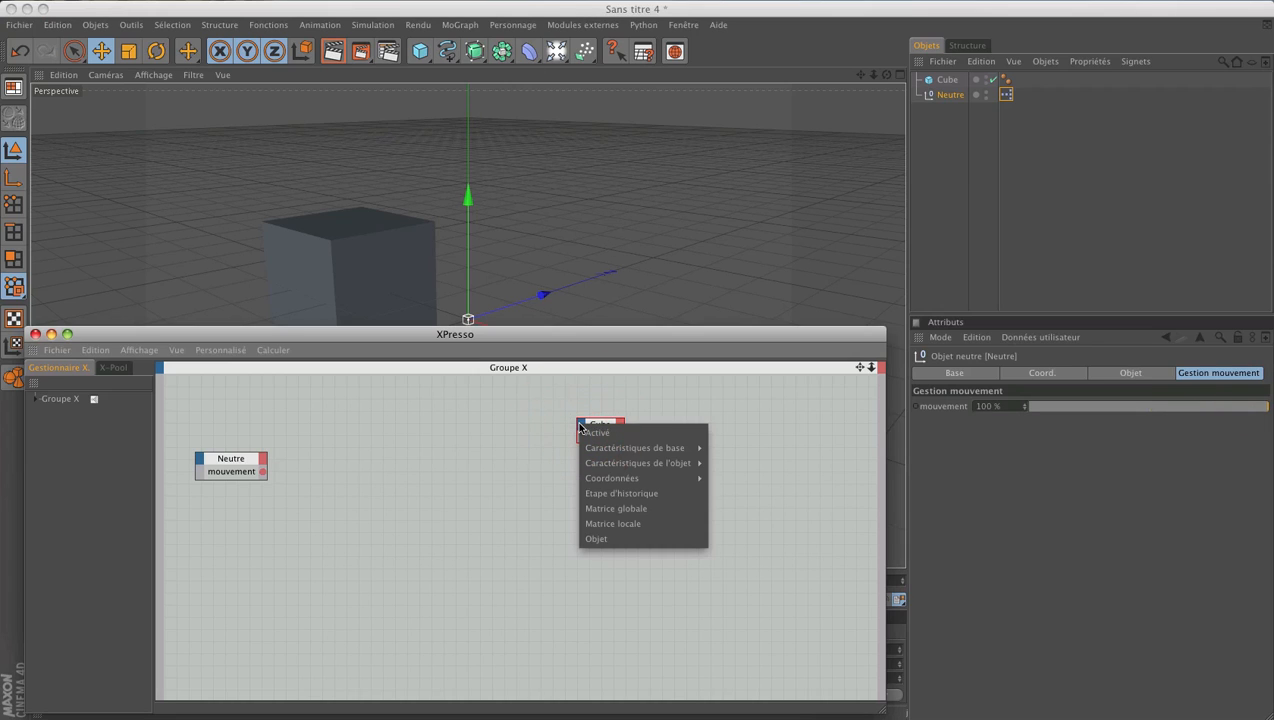
{"action": "mouse_move", "coordinate": [617, 480]}
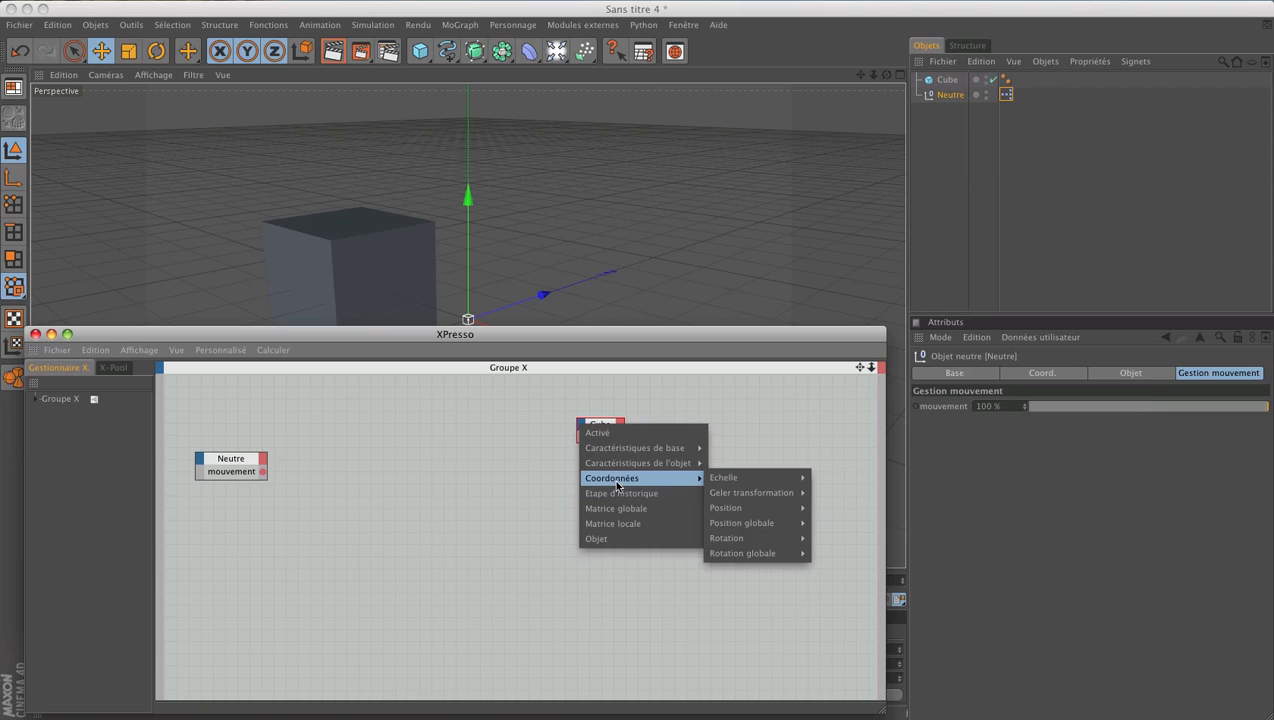
{"action": "mouse_move", "coordinate": [729, 537]}
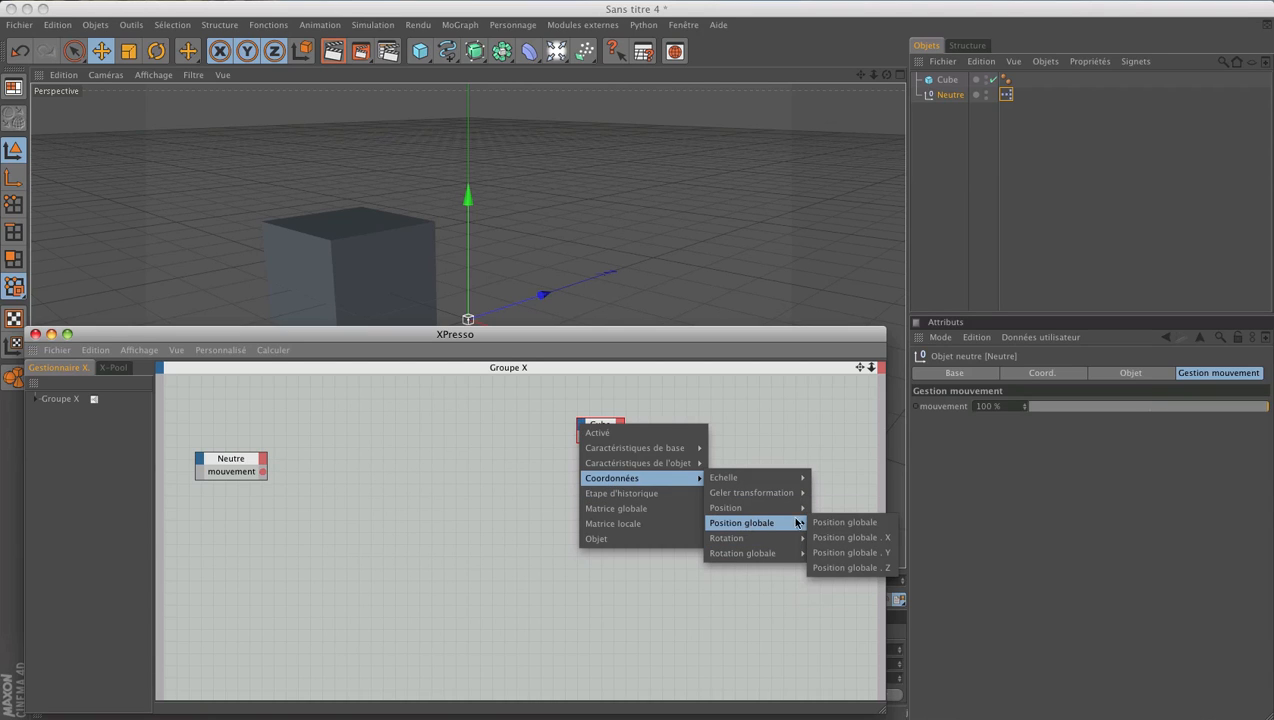
{"action": "left_click", "coordinate": [835, 556]}
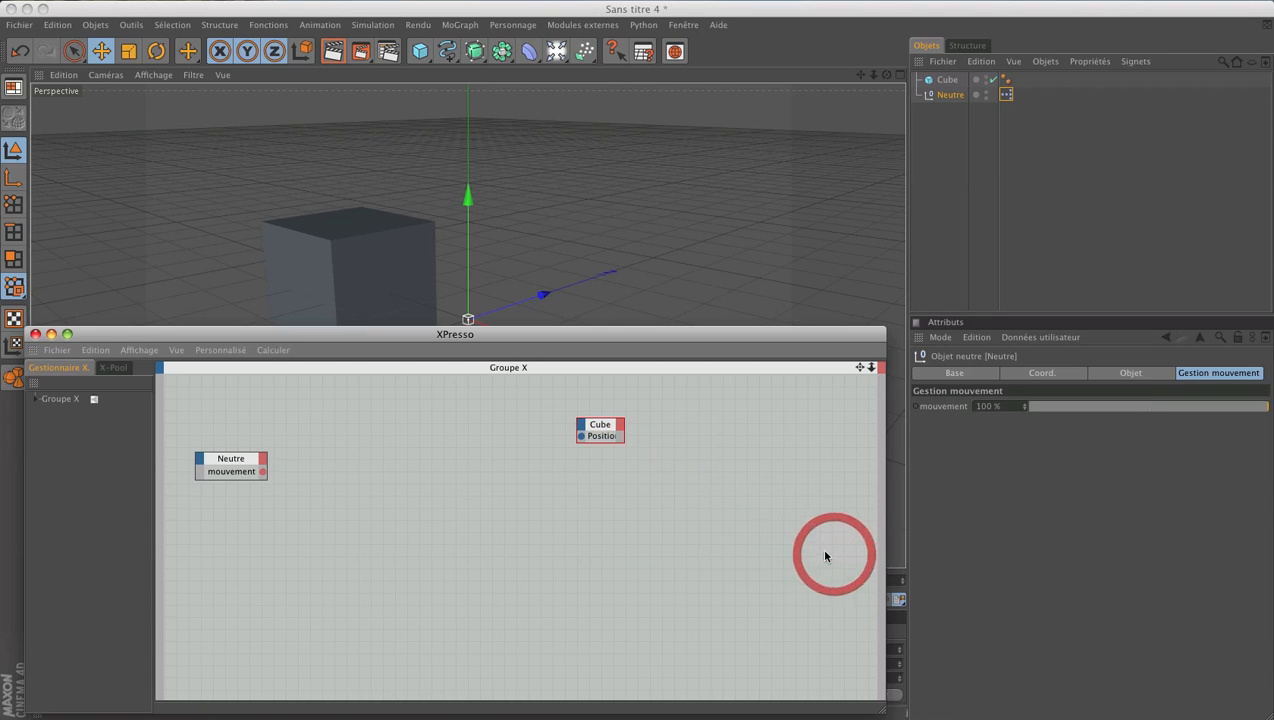
- Add the cube's Rotation globale . P coordinate as a second input port on the Cube node
{"action": "left_click", "coordinate": [583, 428]}
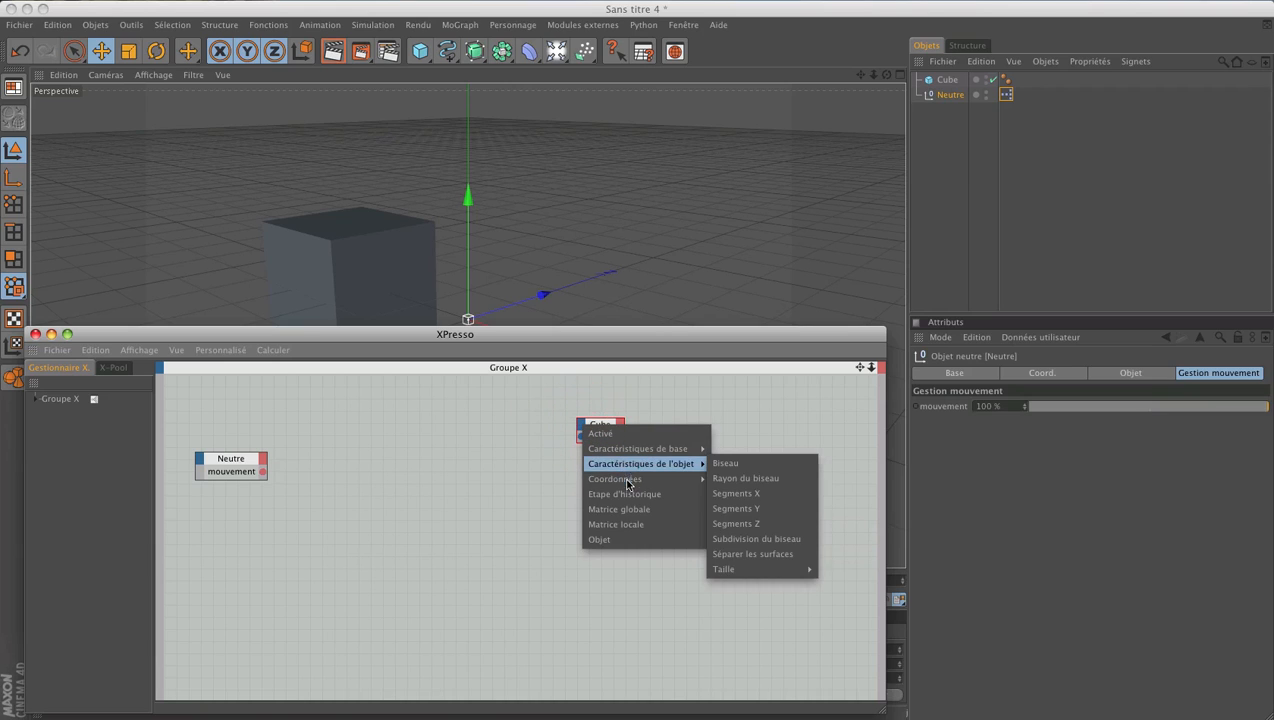
{"action": "mouse_move", "coordinate": [631, 486]}
{"action": "mouse_move", "coordinate": [767, 556]}
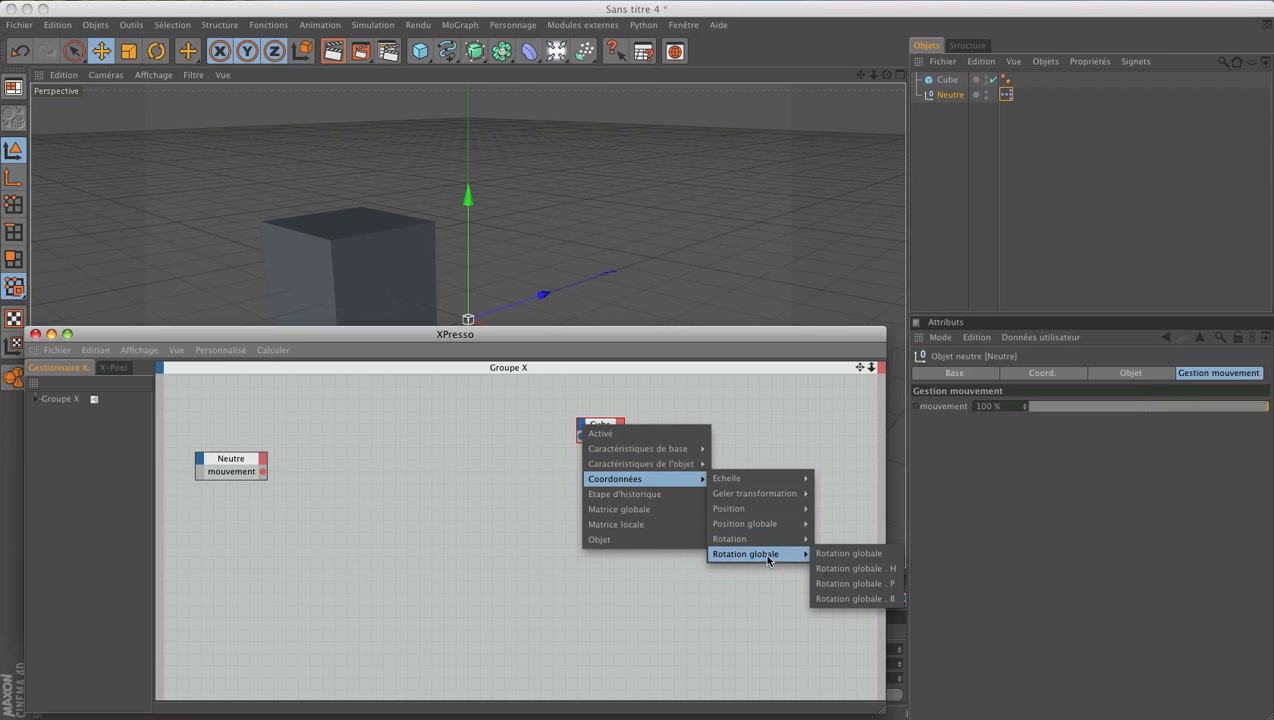
{"action": "left_click", "coordinate": [866, 586]}
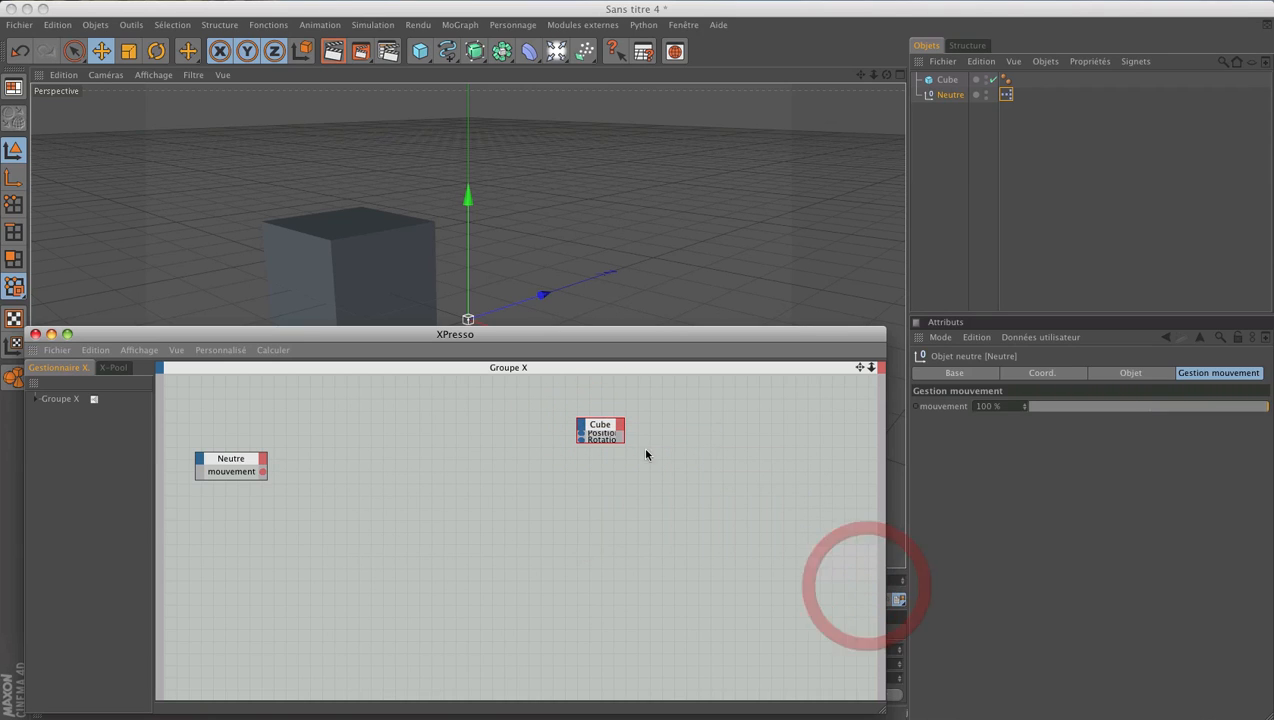
- Enlarge the Cube node to show both full port names and shift the Cube and Neutre nodes to line them up
{"action": "left_click", "coordinate": [603, 424], "text": "ctrl"}
{"action": "left_click_drag", "start_coordinate": [620, 430], "coordinate": [667, 460]}
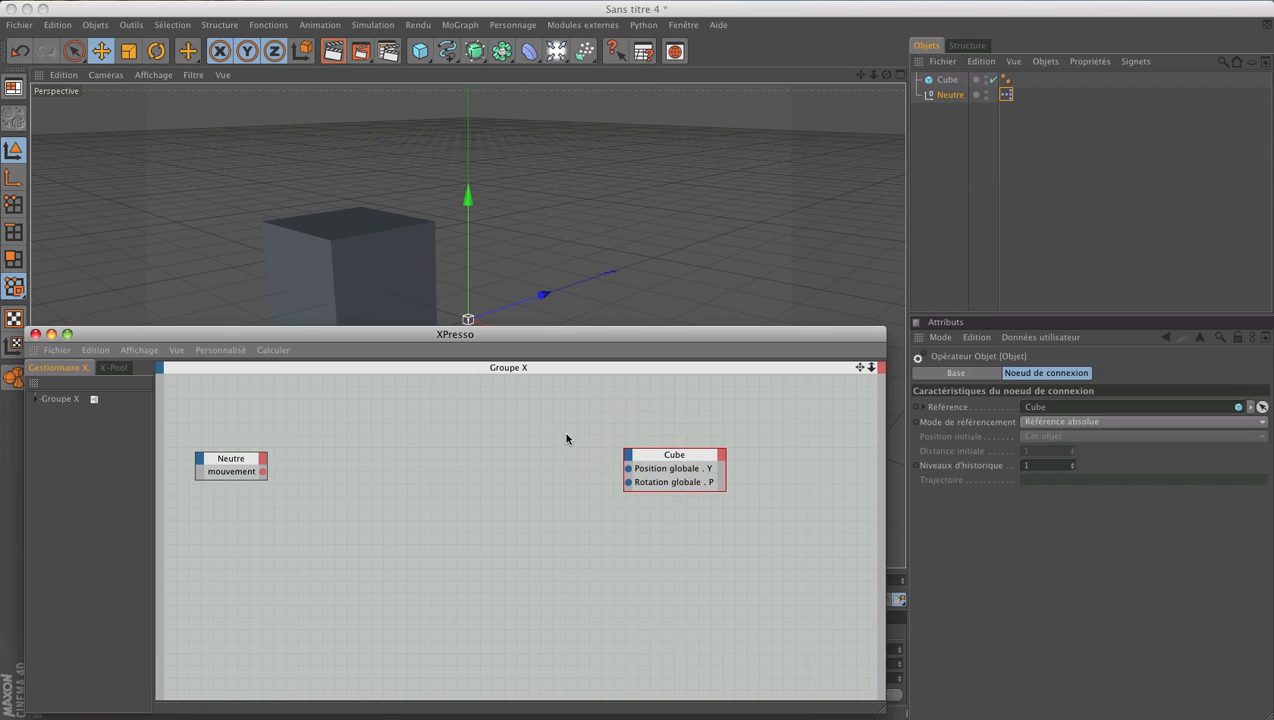
{"action": "left_click_drag", "start_coordinate": [240, 463], "coordinate": [238, 469]}
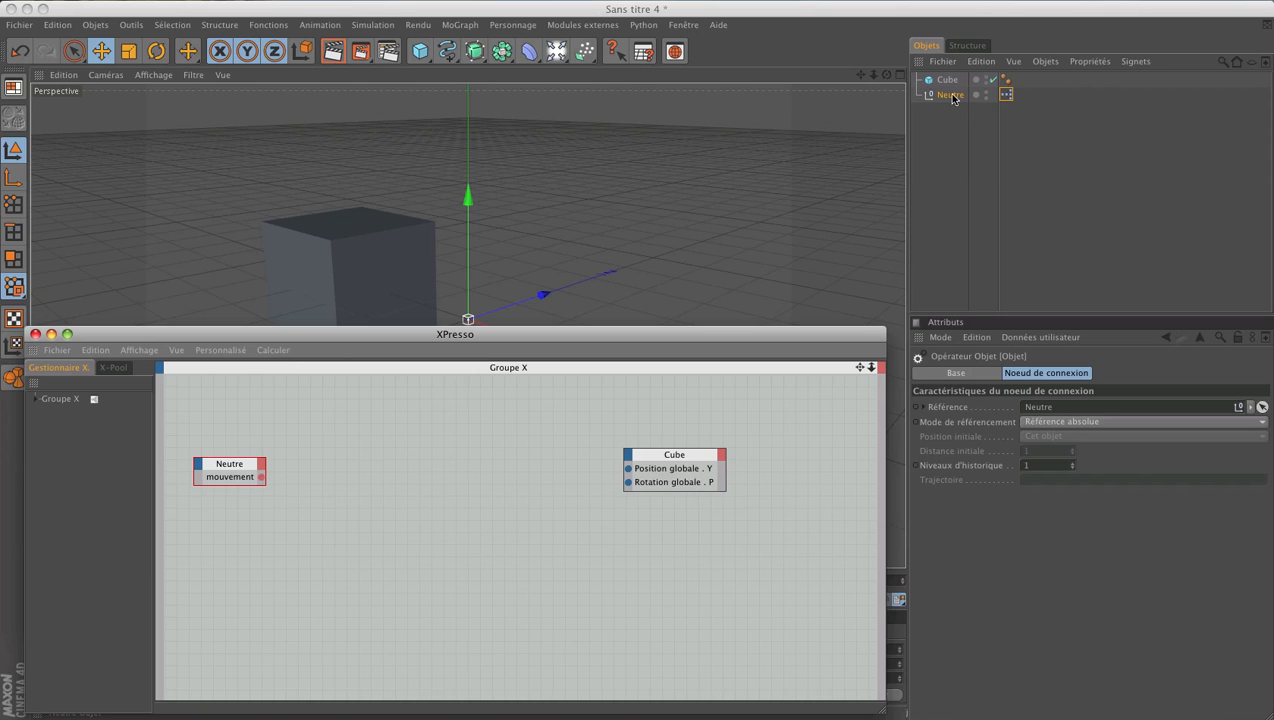
- Add a Cartographie d'intervalle node between Neutre and Cube and connect Neutre's mouvement output to its Entrée port
{"action": "right_click", "coordinate": [329, 476]}
{"action": "mouse_move", "coordinate": [345, 482]}
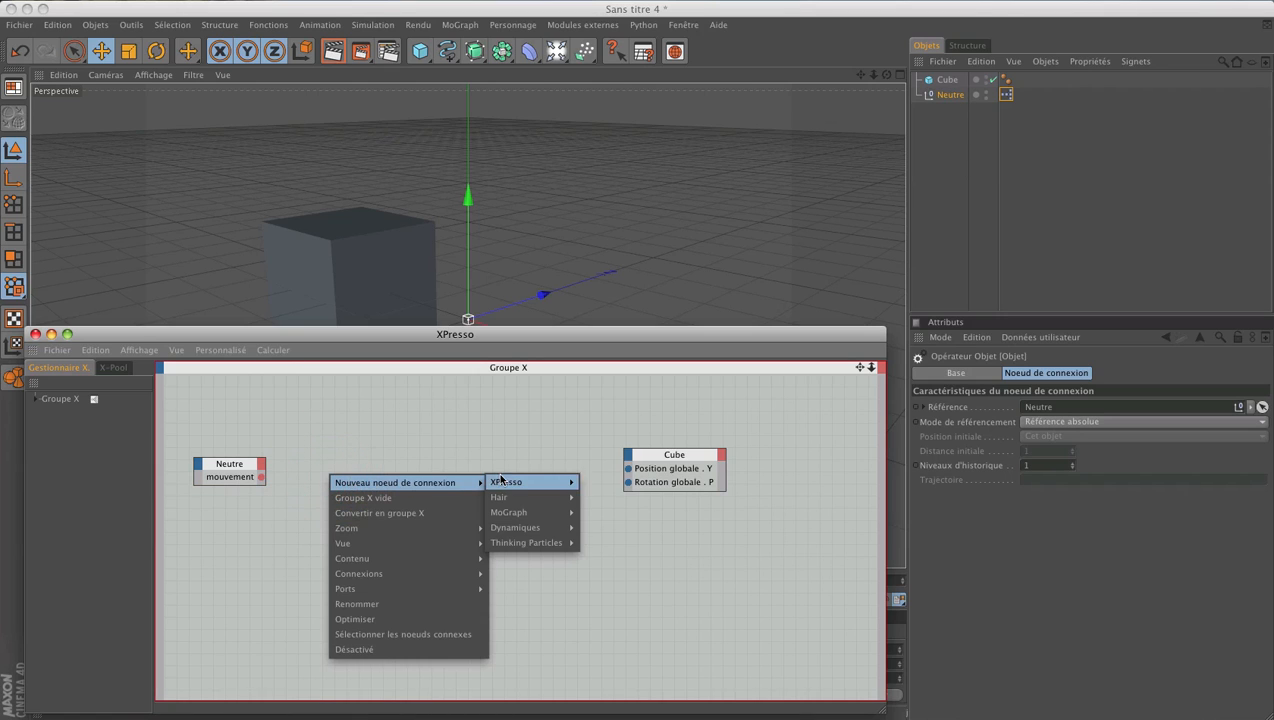
{"action": "mouse_move", "coordinate": [512, 482]}
{"action": "mouse_move", "coordinate": [621, 486]}
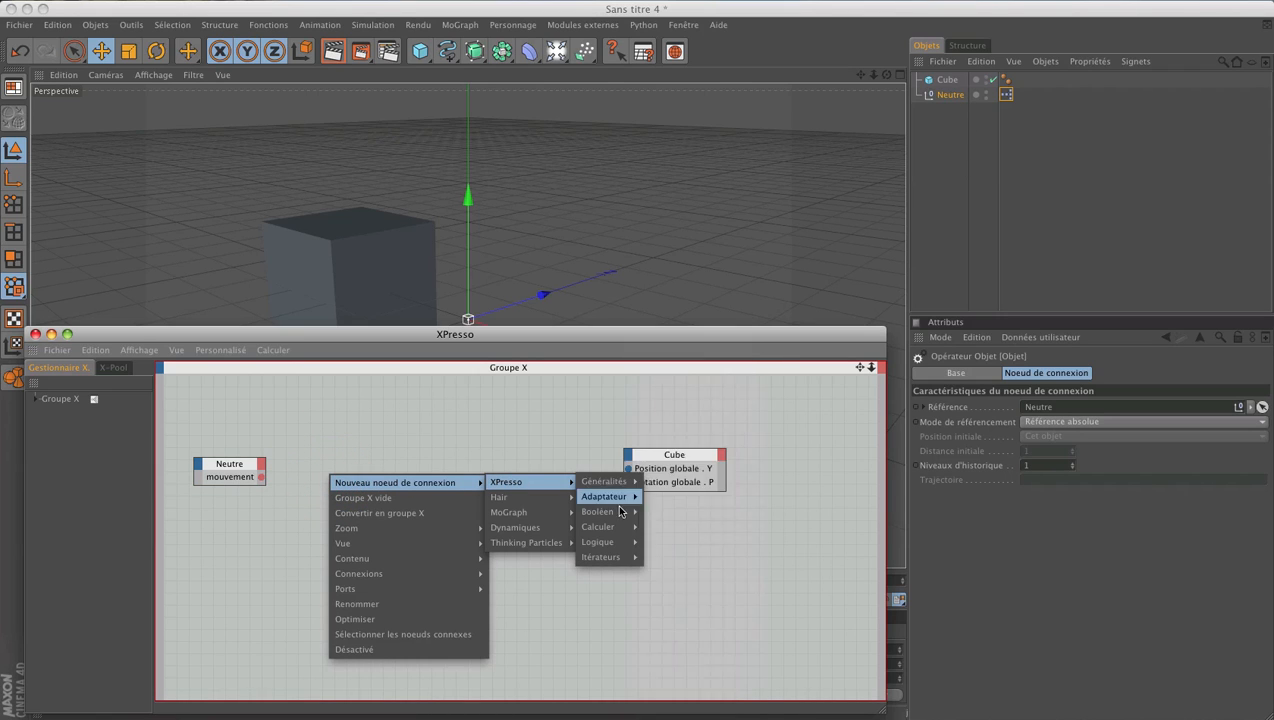
{"action": "mouse_move", "coordinate": [615, 522]}
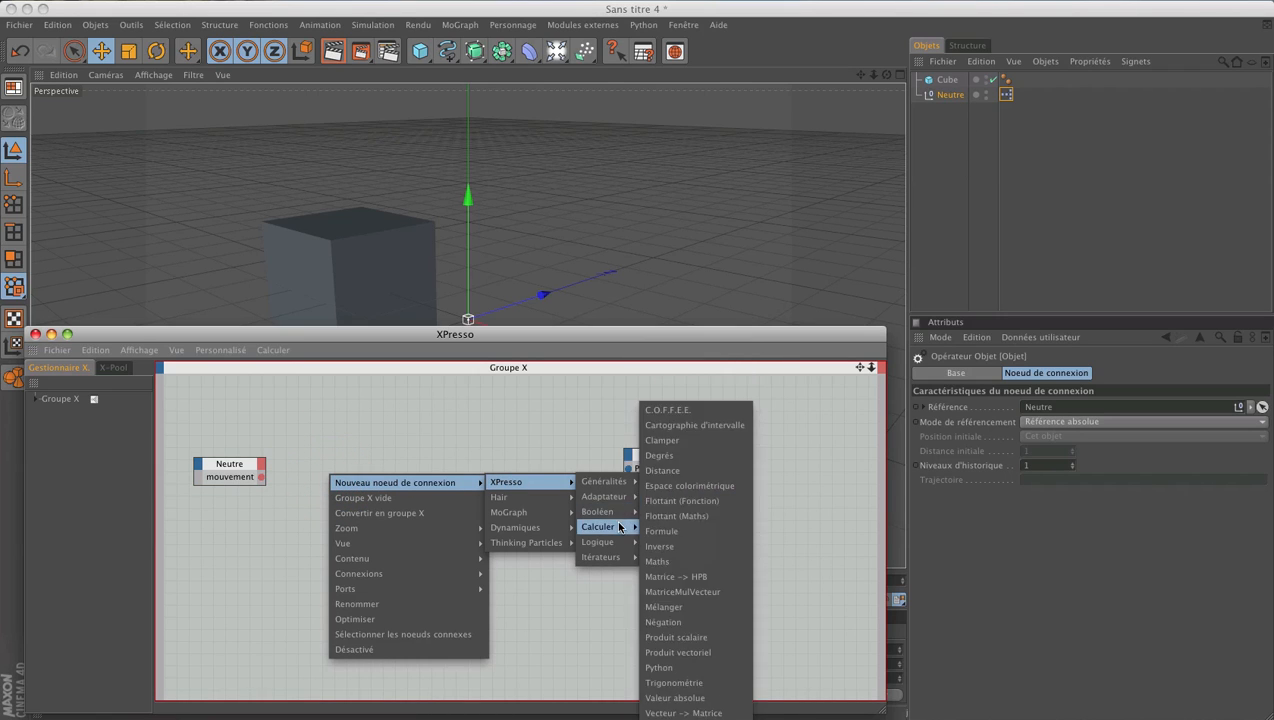
{"action": "left_click", "coordinate": [694, 428]}
{"action": "left_click_drag", "start_coordinate": [310, 475], "coordinate": [262, 480]}
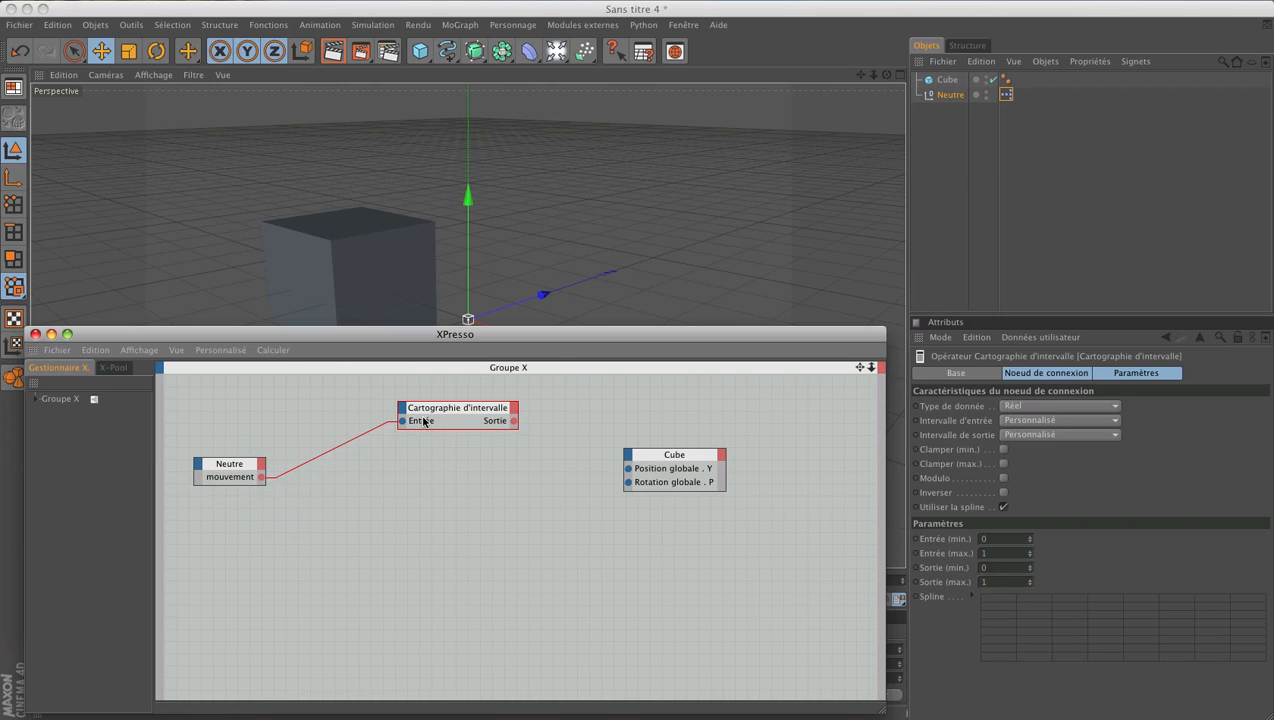
{"action": "left_click_drag", "start_coordinate": [441, 407], "coordinate": [410, 407]}
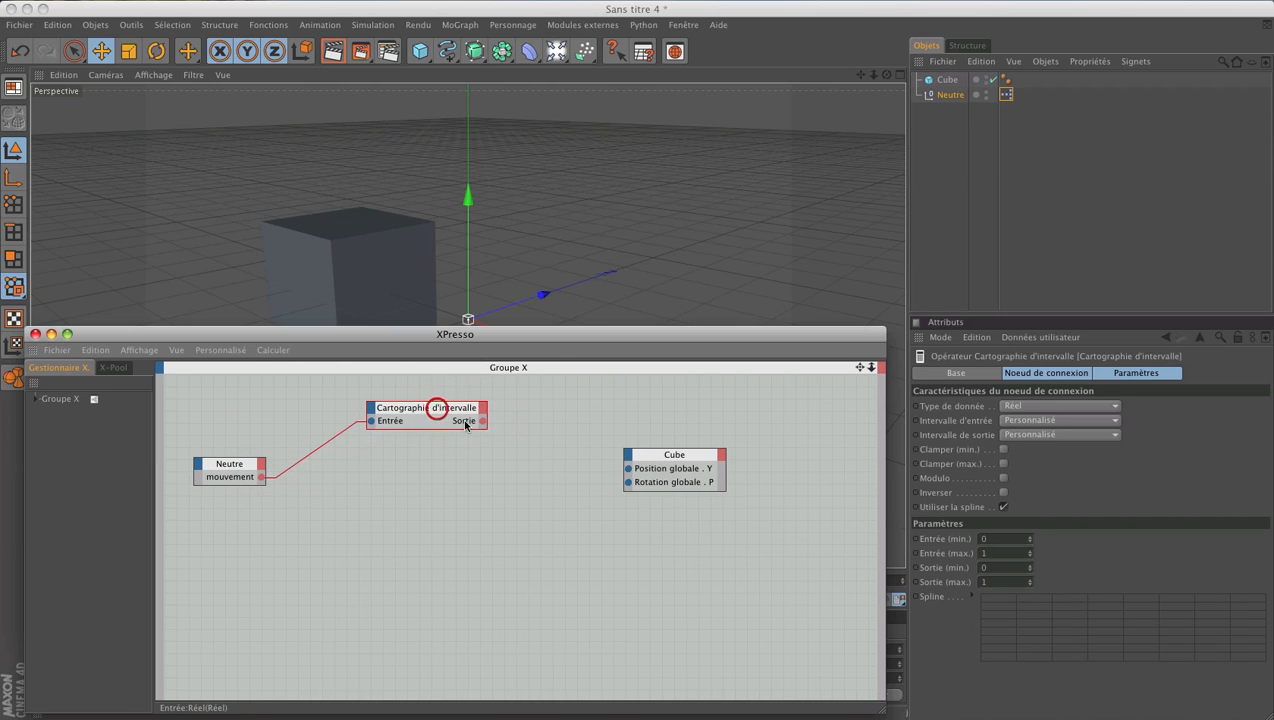
- Set the Cartographie d'intervalle node's input interval to Pourcentages, with Entrée (min.) -100 % and Entrée (max.) 0 %
{"action": "left_click", "coordinate": [1046, 421]}
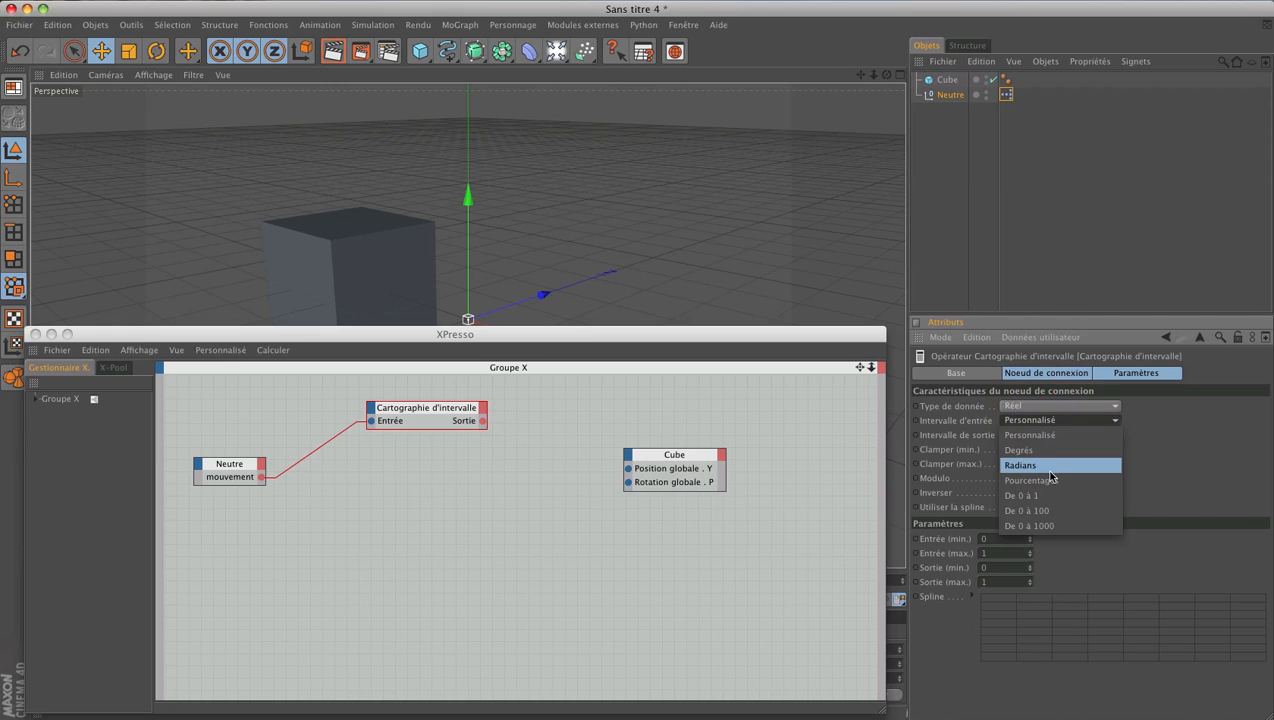
{"action": "left_click", "coordinate": [944, 426]}
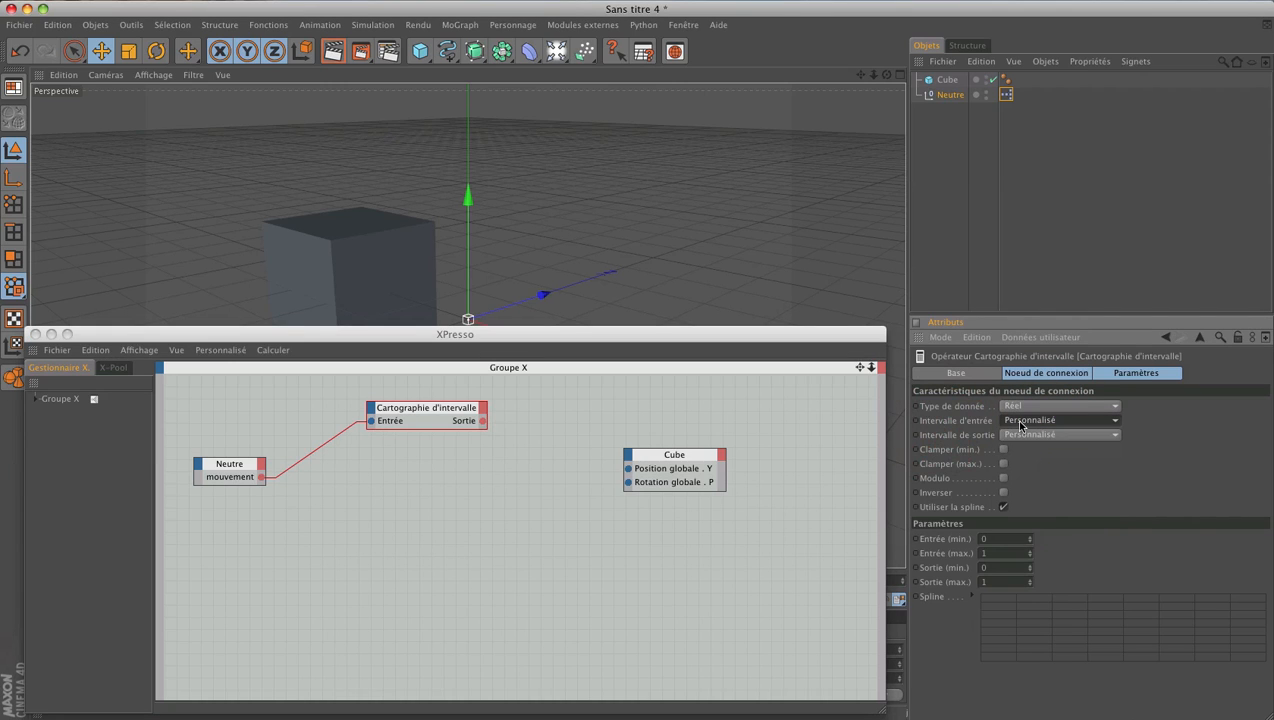
{"action": "left_click", "coordinate": [1015, 421]}
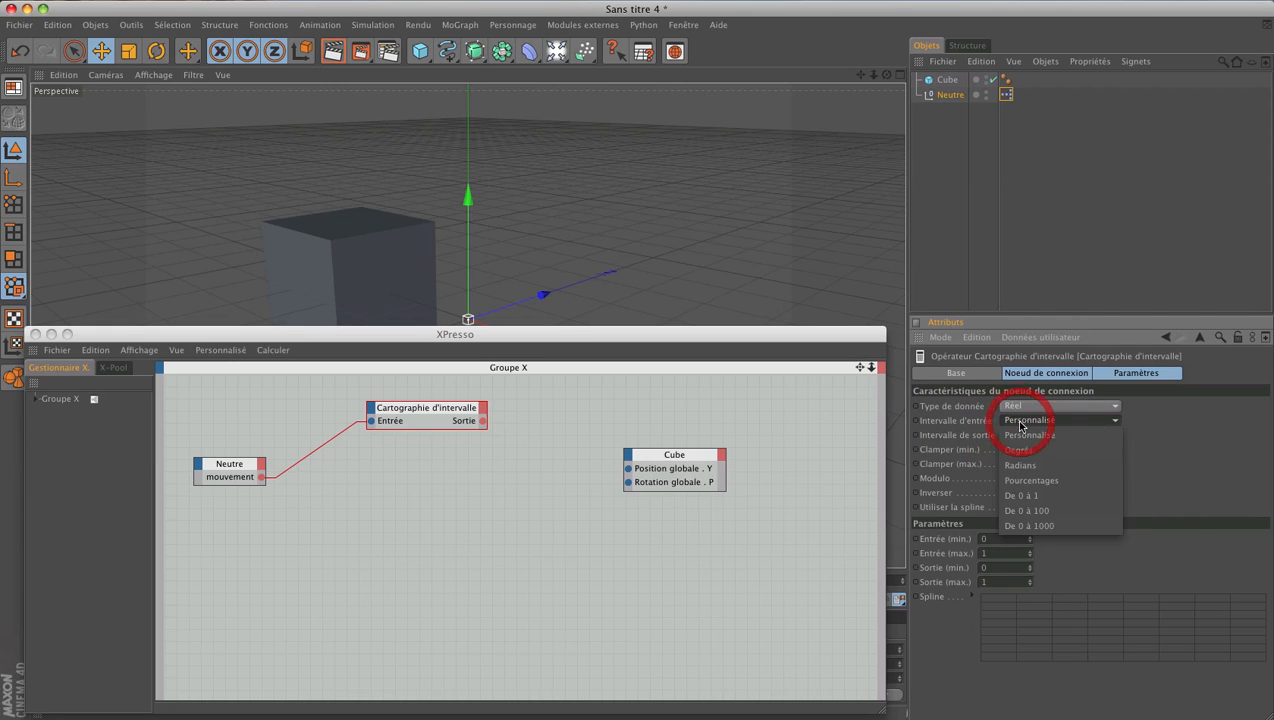
{"action": "left_click", "coordinate": [1030, 481]}
{"action": "left_click", "coordinate": [913, 538]}
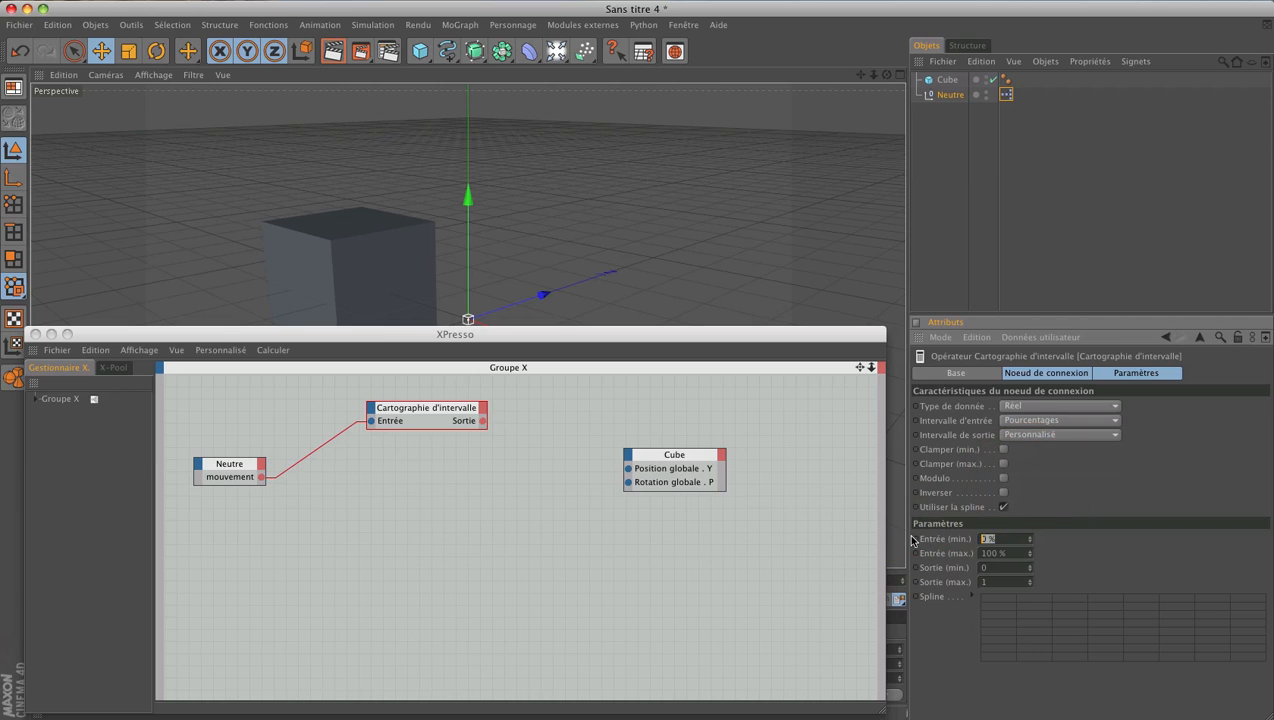
{"action": "type", "text": "-100"}
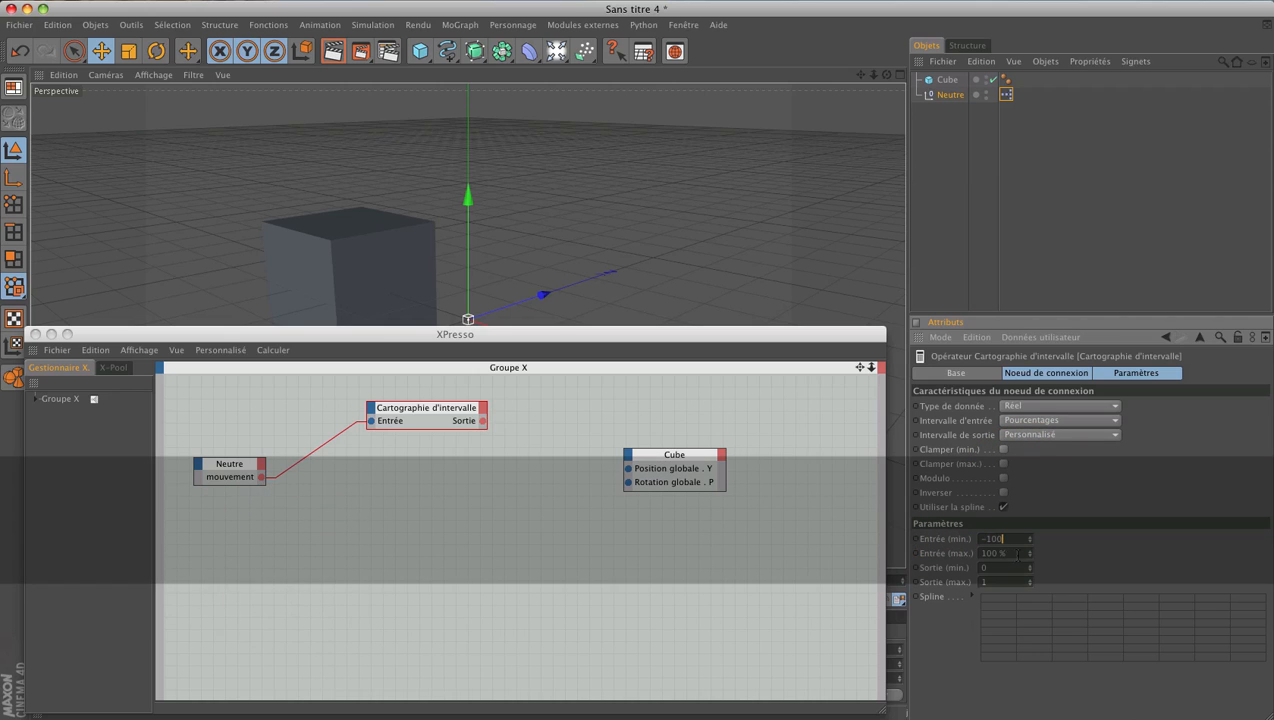
{"action": "left_click", "coordinate": [945, 553]}
{"action": "type", "text": "0"}
- Set Sortie (max.) to 200 and connect the node's Sortie port to Position globale . Y on the Cube node
{"action": "left_click", "coordinate": [1115, 562]}
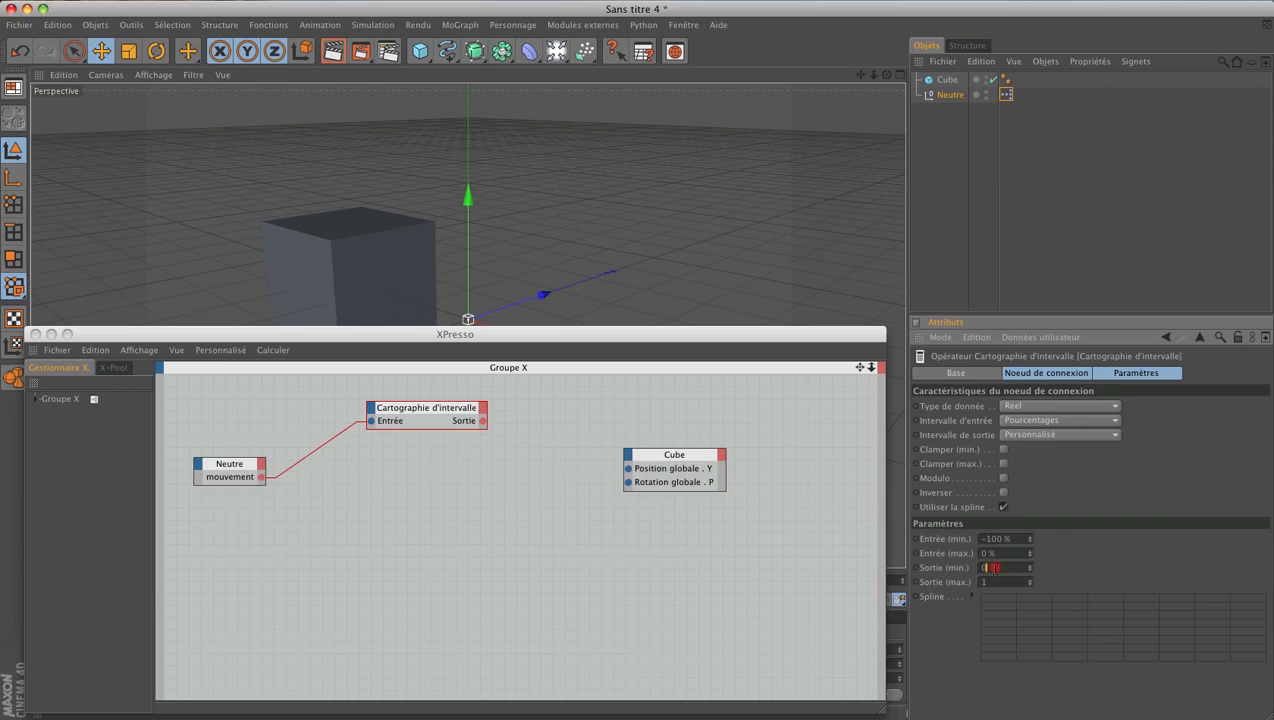
{"action": "left_click", "coordinate": [958, 582]}
{"action": "type", "text": "200"}
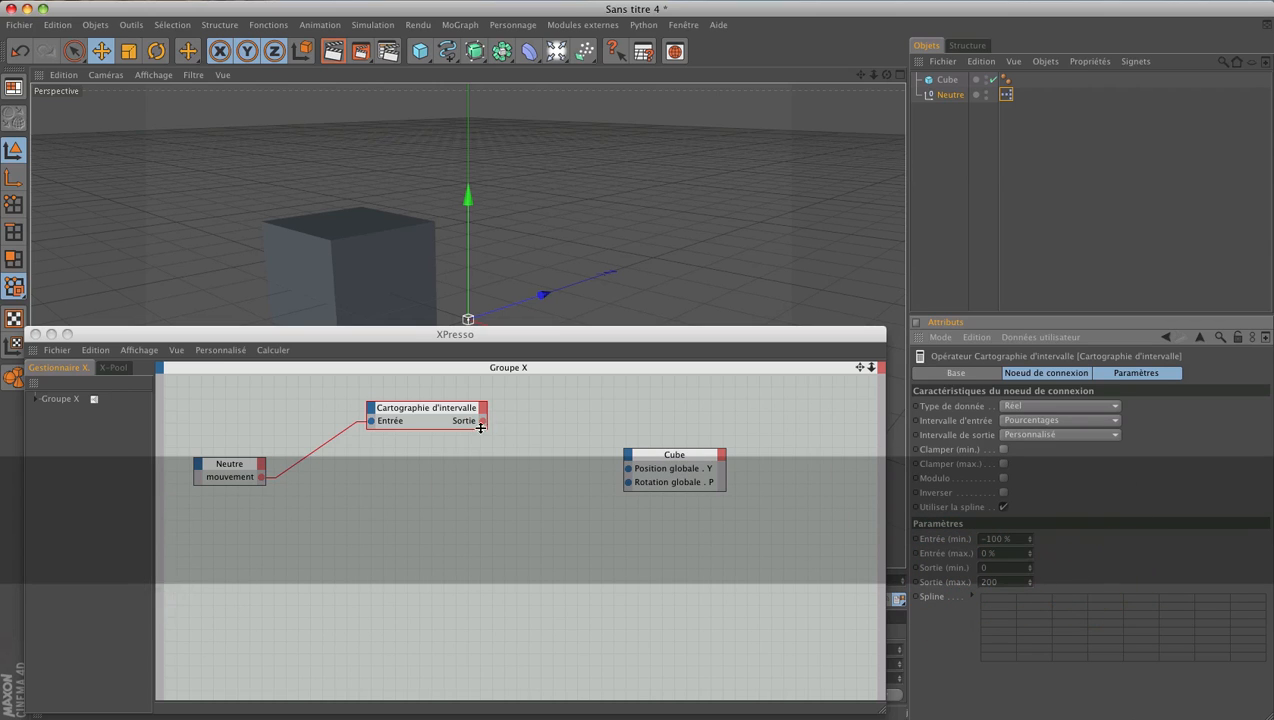
{"action": "left_click_drag", "start_coordinate": [483, 421], "coordinate": [629, 470]}
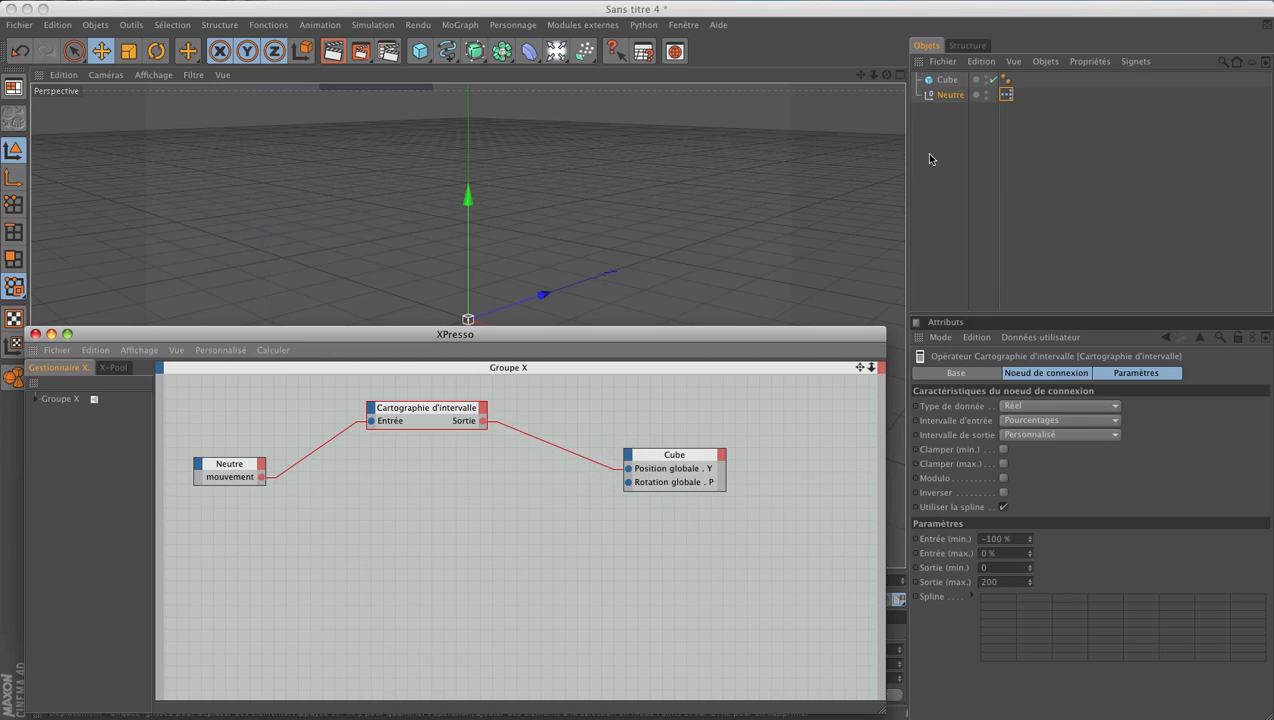
- Select the null object and test its mouvement slider from 100 % down to about 0 % and back to 100 %
{"action": "left_click", "coordinate": [952, 95]}
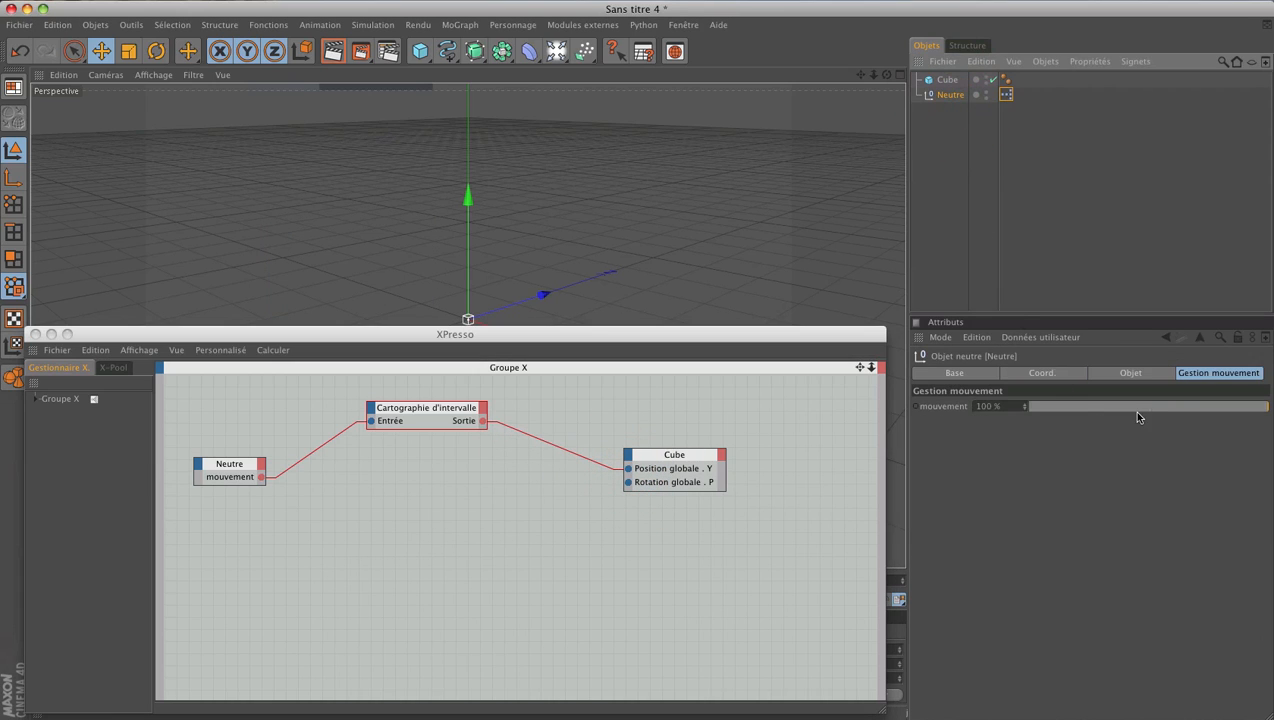
{"action": "left_click_drag", "start_coordinate": [1239, 410], "coordinate": [1152, 415]}
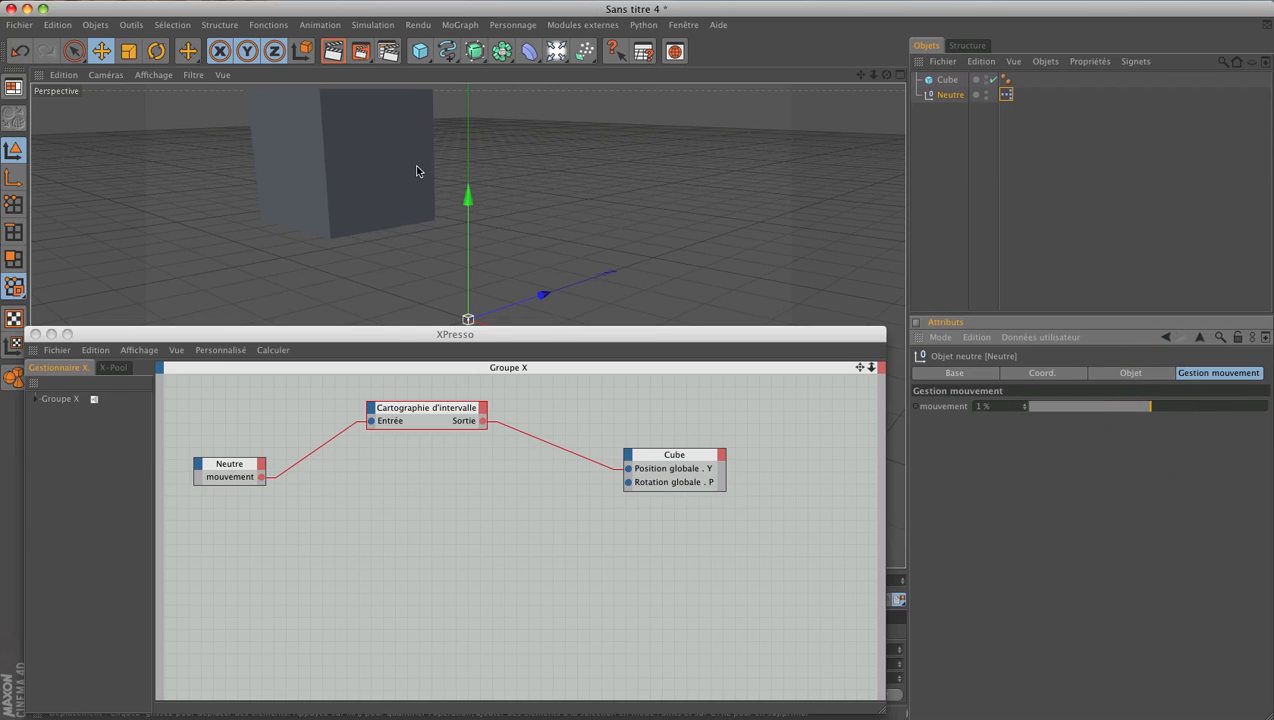
{"action": "left_click_drag", "start_coordinate": [1151, 411], "coordinate": [1270, 410]}
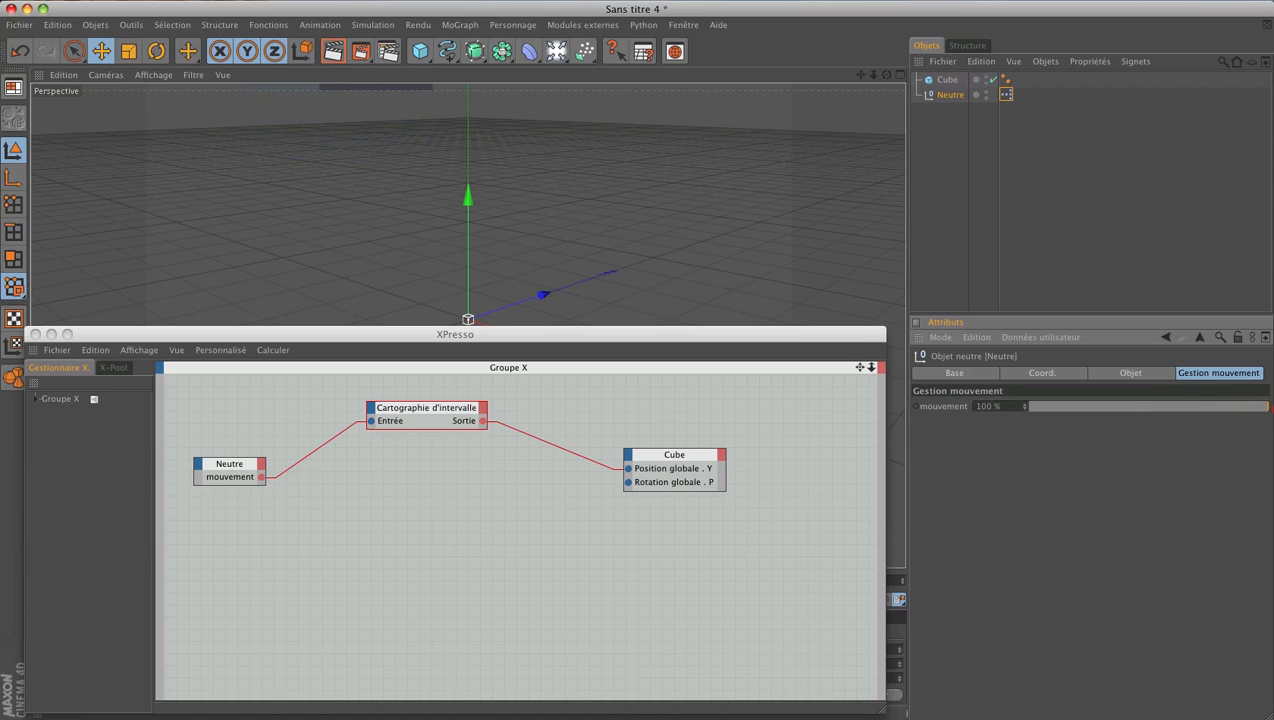
- Enable Clamper (max.) on the Cartographie d'intervalle node and deselect the node
{"action": "left_click", "coordinate": [420, 410]}
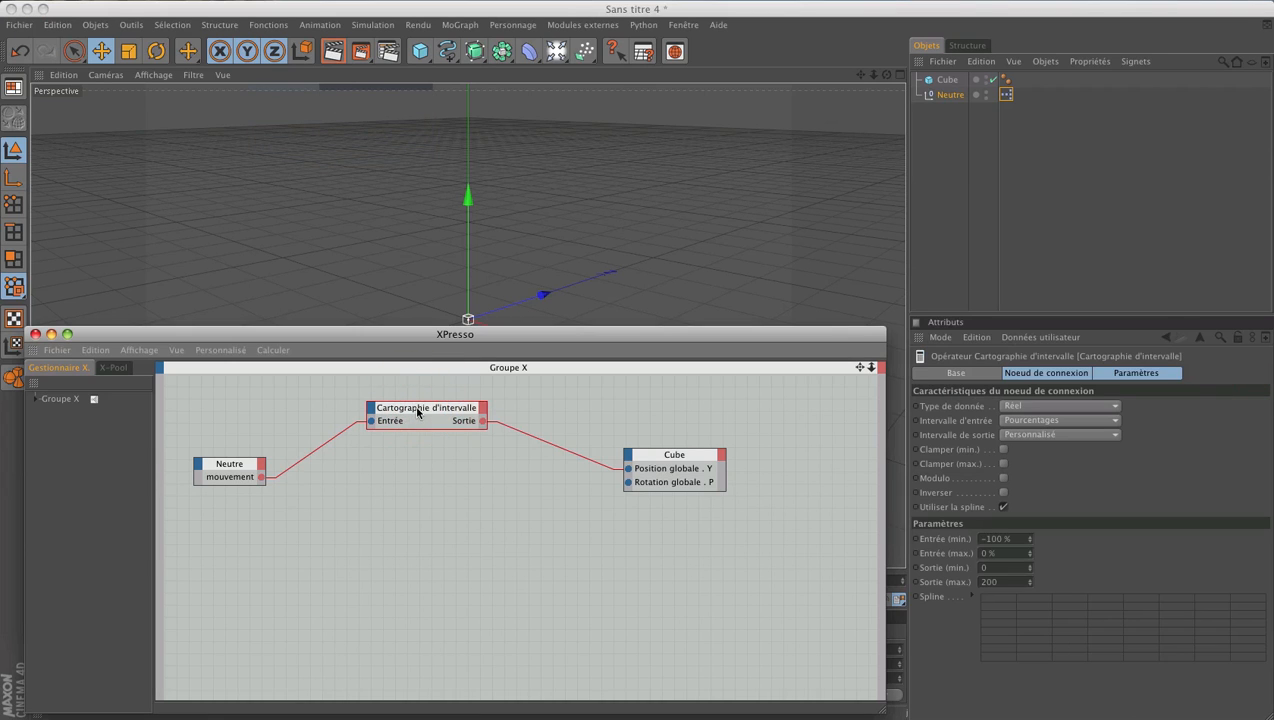
{"action": "left_click", "coordinate": [1003, 553]}
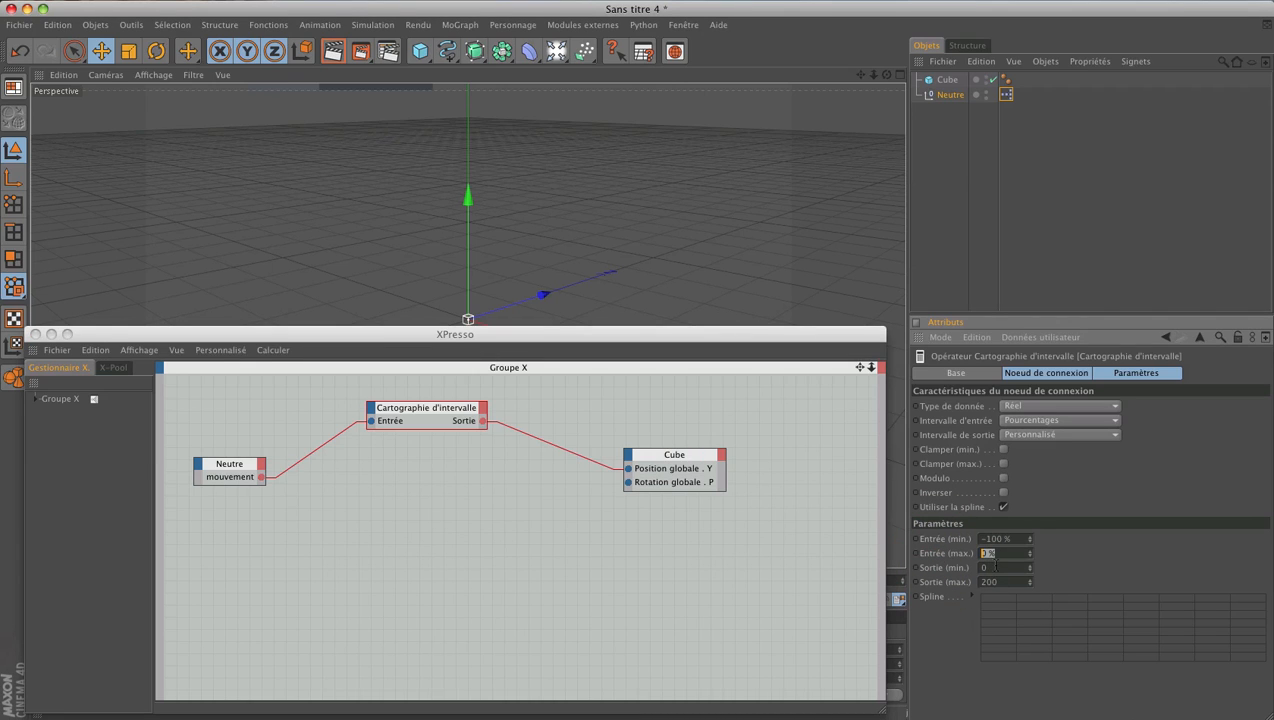
{"action": "left_click", "coordinate": [1003, 464]}
{"action": "left_click", "coordinate": [460, 458]}
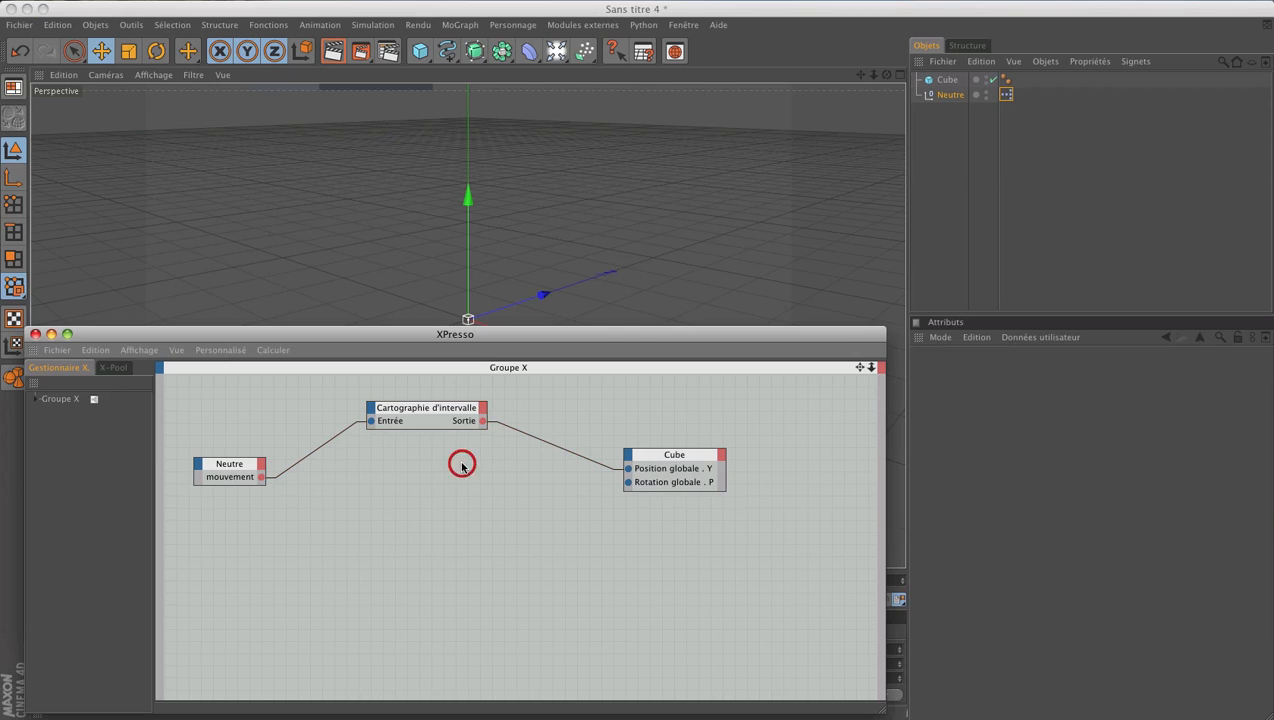
- Test the null's mouvement slider at 0 % and above, and review the Cartographie d'intervalle node's Clamper (max.) and Entrée (max.) settings
{"action": "left_click", "coordinate": [945, 94]}
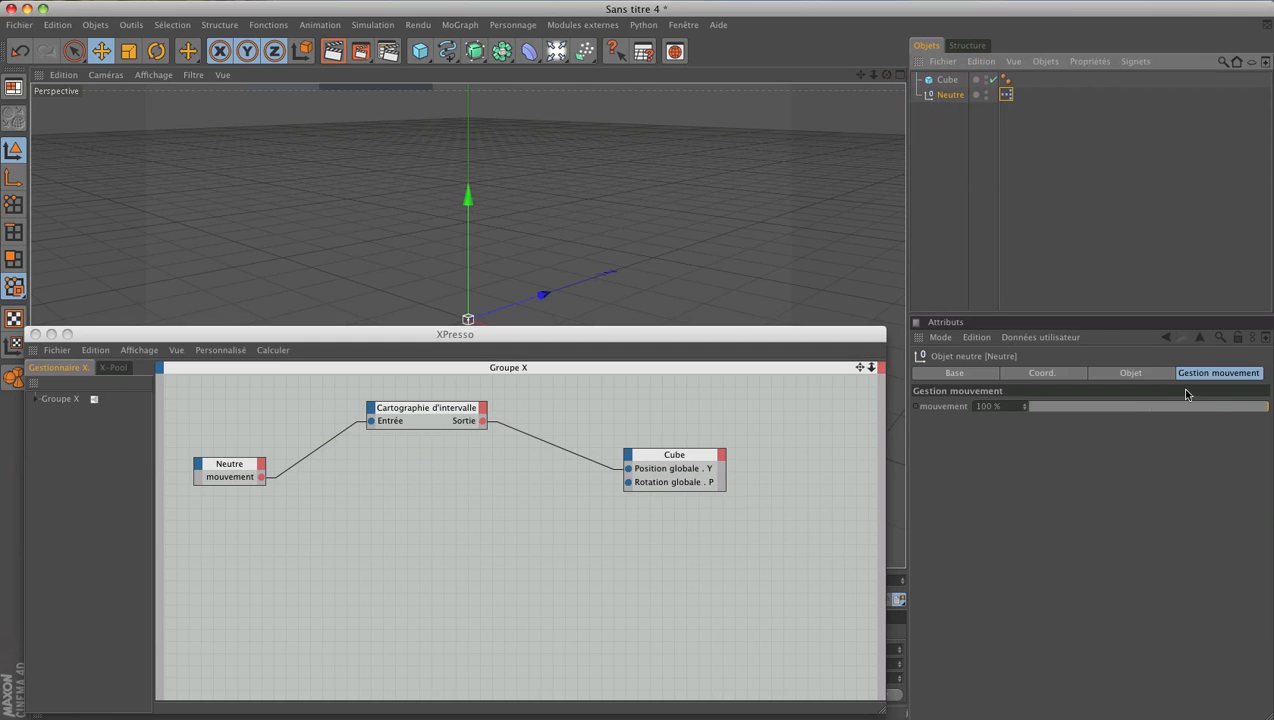
{"action": "left_click_drag", "start_coordinate": [1220, 411], "coordinate": [1153, 417]}
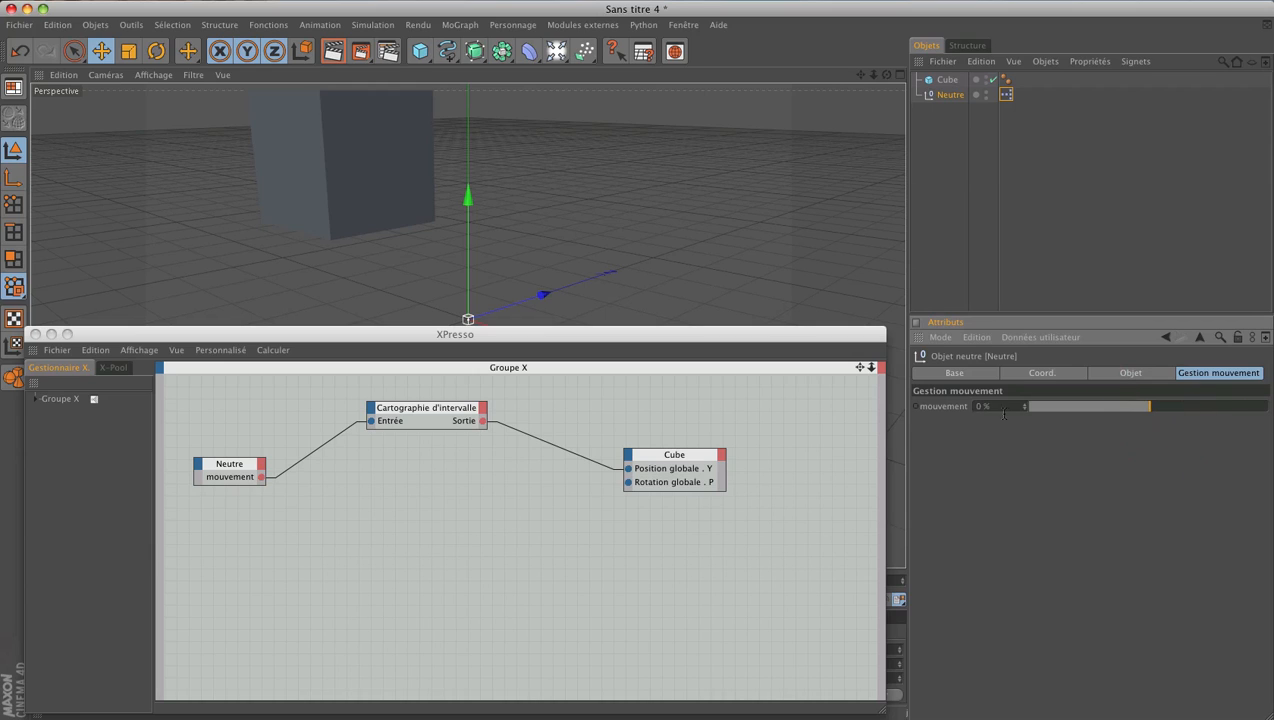
{"action": "left_click_drag", "start_coordinate": [1157, 411], "coordinate": [1268, 412]}
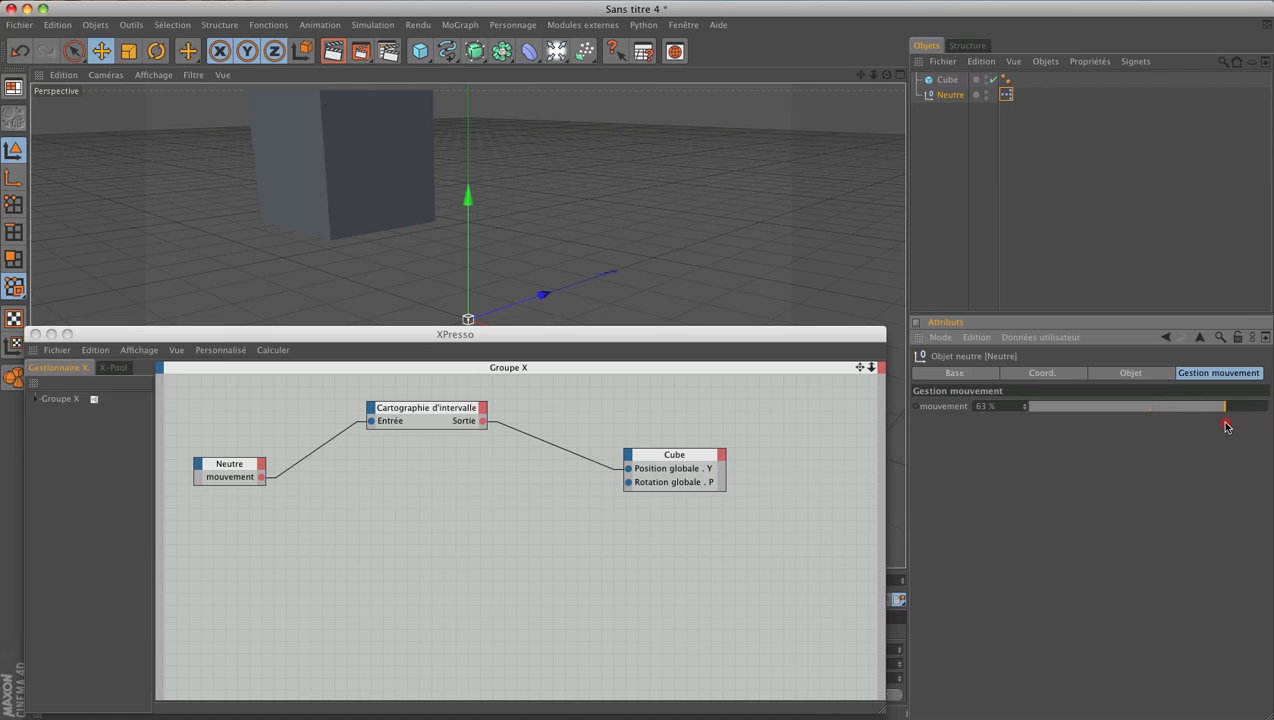
{"action": "left_click", "coordinate": [443, 418]}
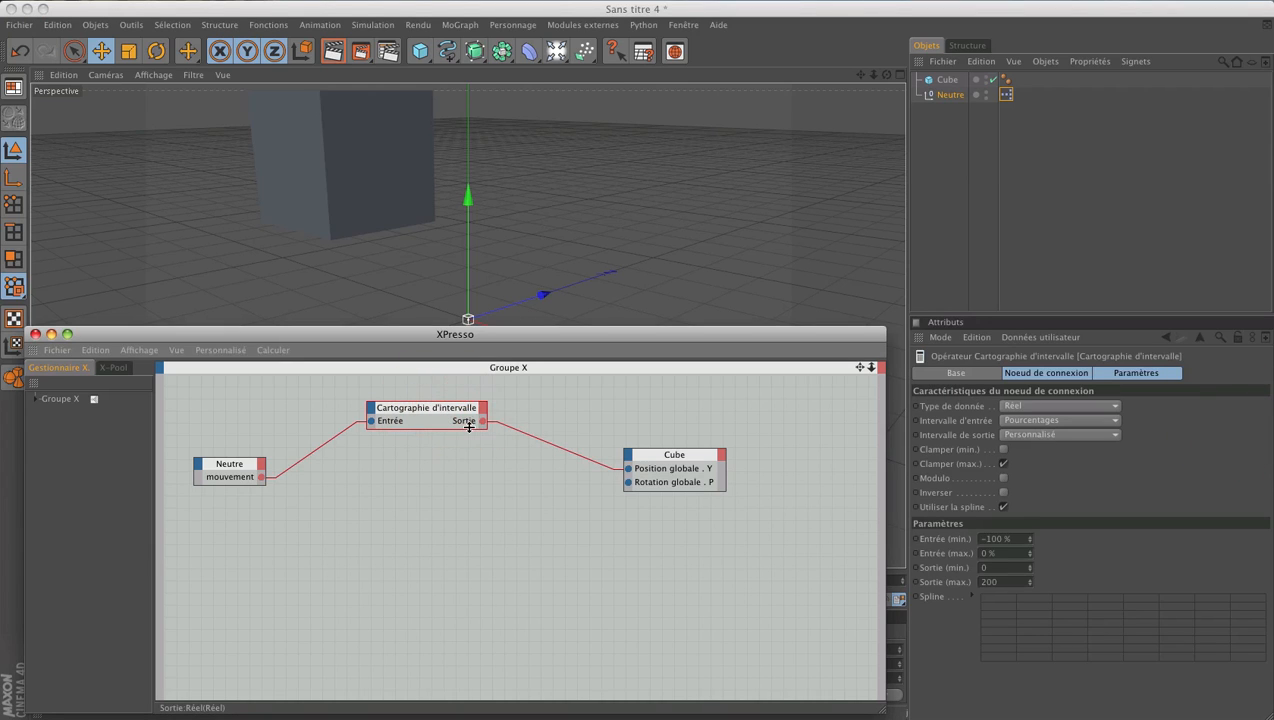
{"action": "left_click", "coordinate": [946, 466]}
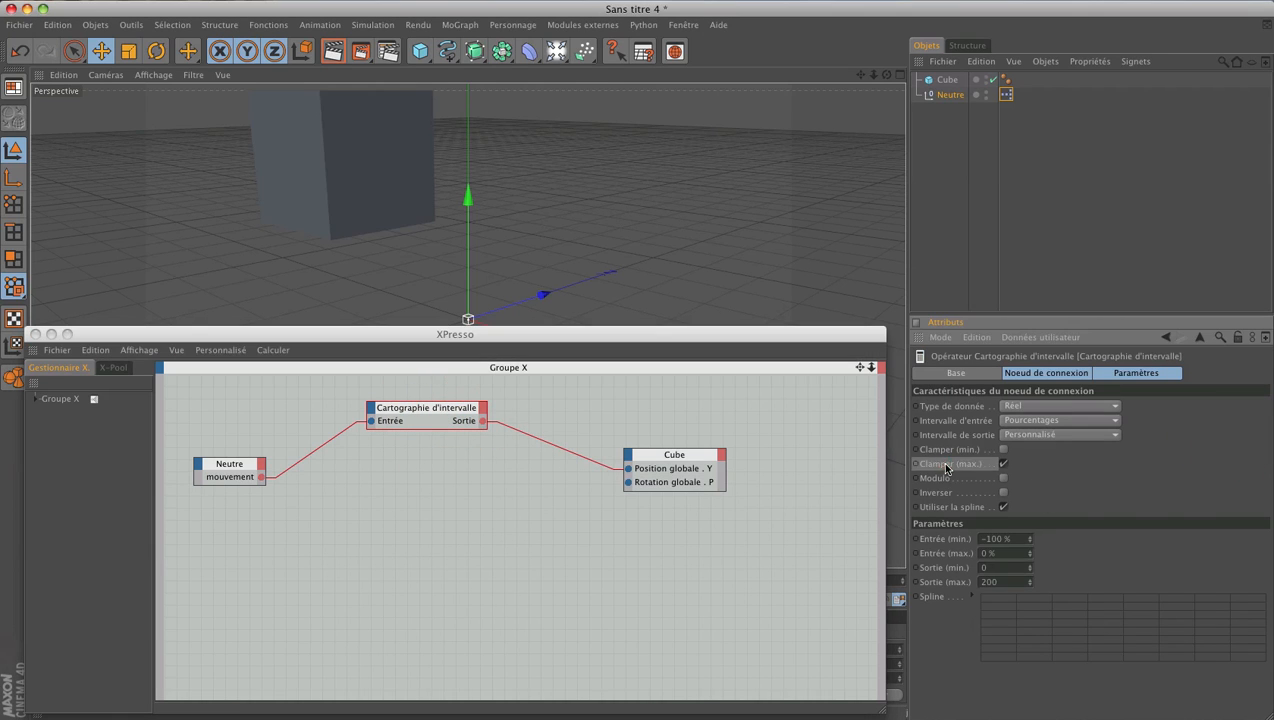
{"action": "left_click", "coordinate": [991, 553]}
- Add a Résultat node from the Généralités category below the Neutre node
{"action": "right_click", "coordinate": [293, 516]}
{"action": "mouse_move", "coordinate": [468, 520]}
{"action": "mouse_move", "coordinate": [568, 525]}
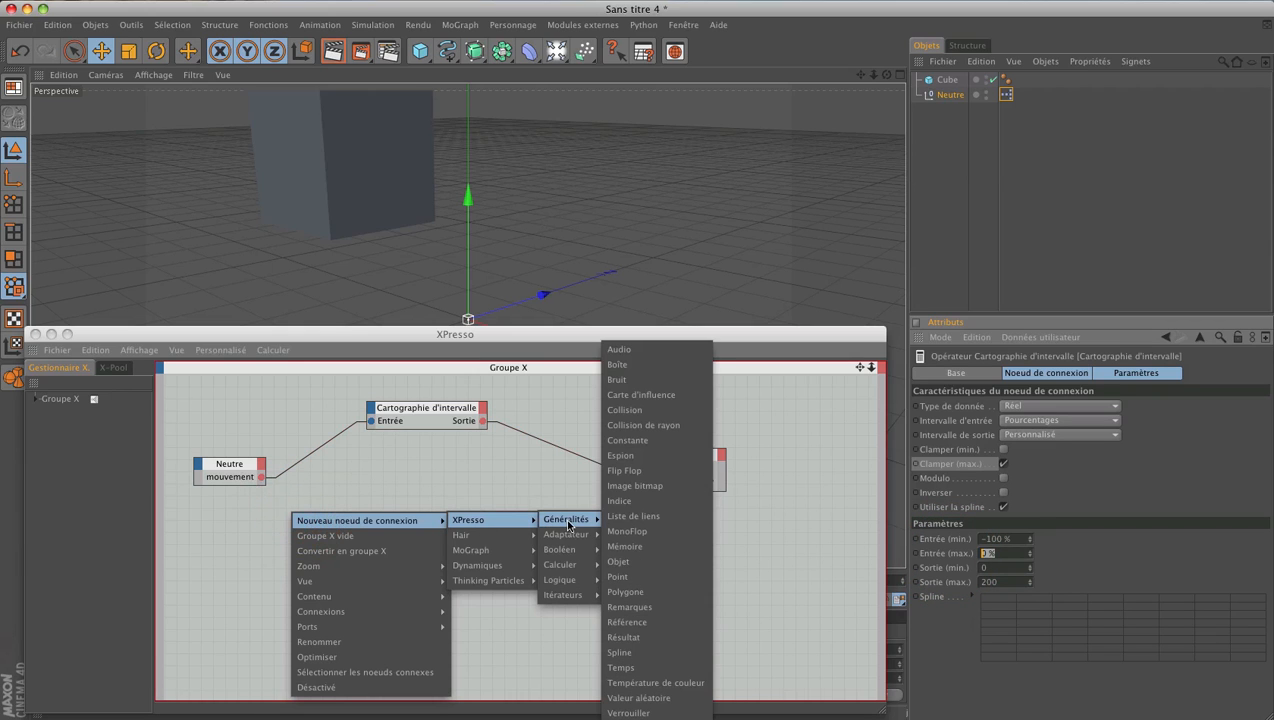
{"action": "left_click", "coordinate": [642, 638]}
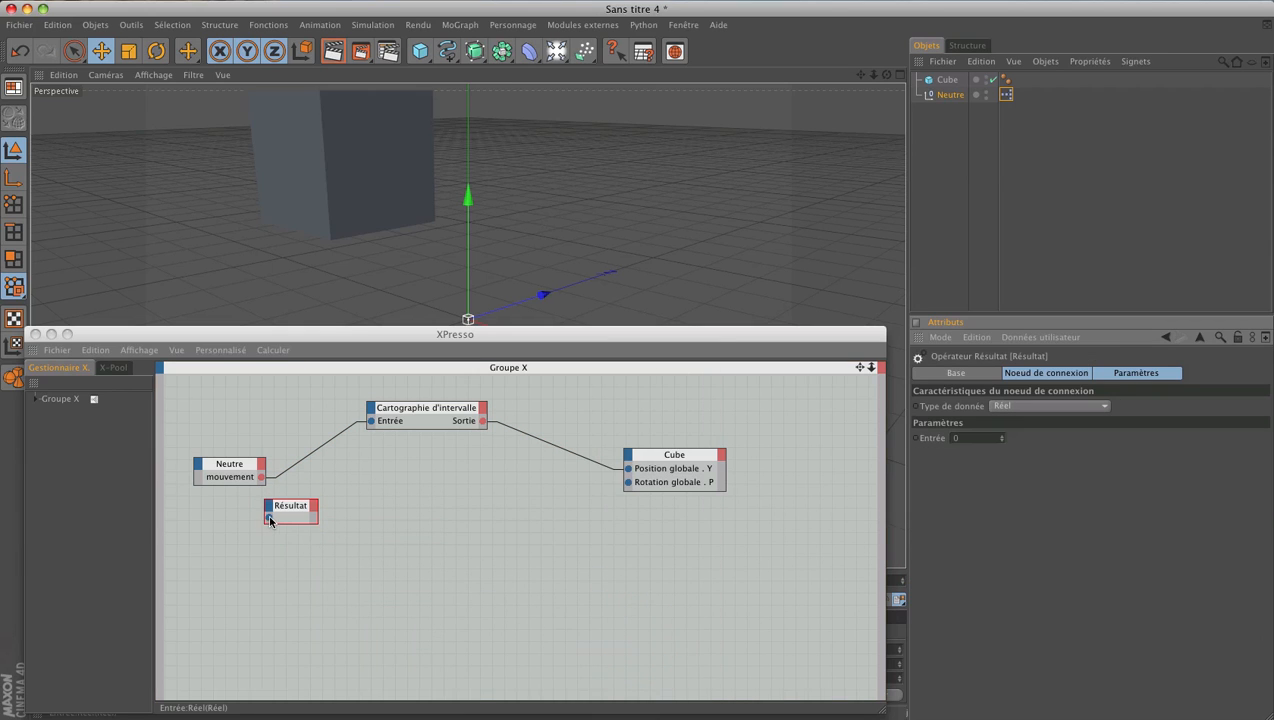
- Connect Neutre's mouvement output to the Résultat node, reposition that node, and test the null's mouvement slider at 91 %
{"action": "left_click_drag", "start_coordinate": [268, 517], "coordinate": [352, 514]}
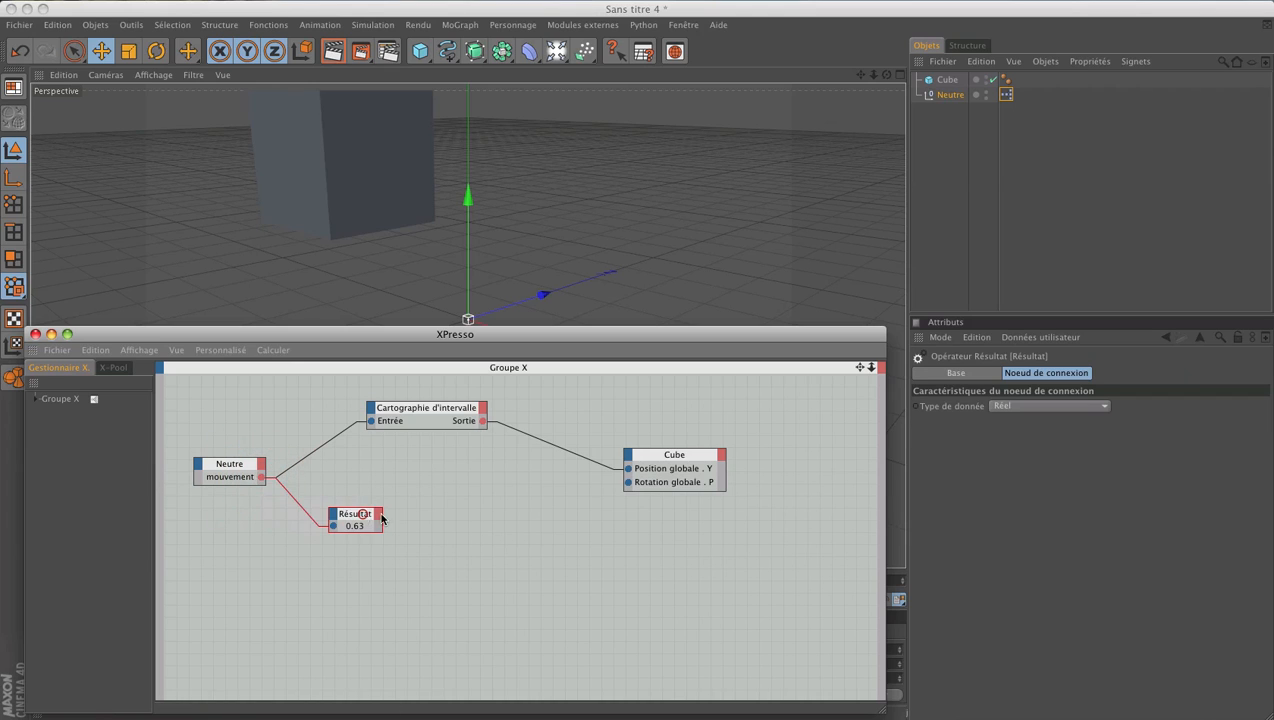
{"action": "left_click", "coordinate": [952, 96]}
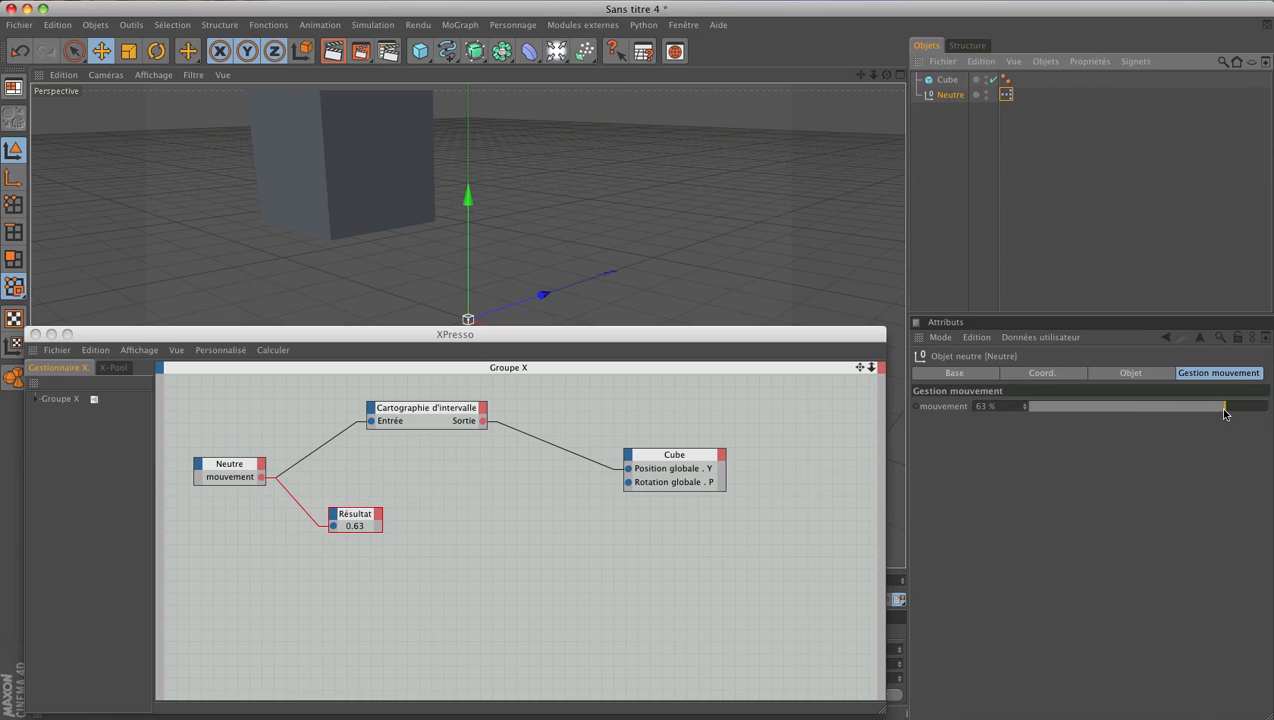
{"action": "left_click_drag", "start_coordinate": [1222, 408], "coordinate": [1259, 405]}
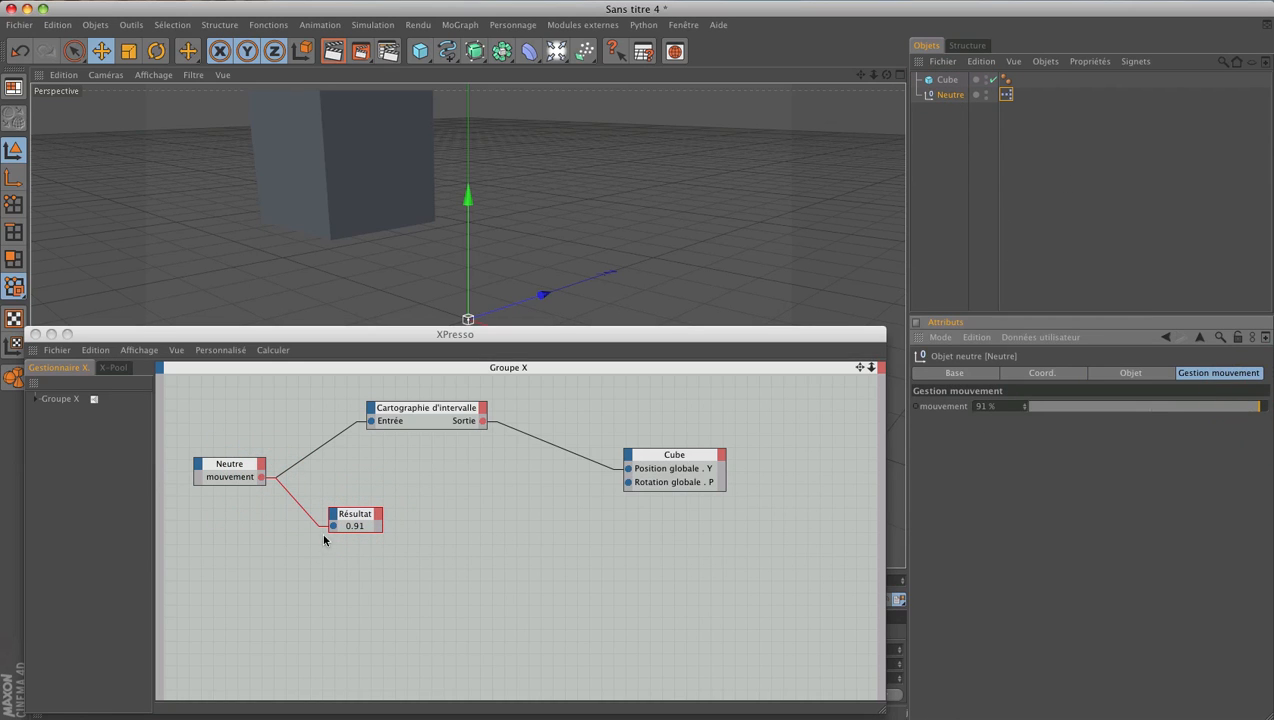
- Check Entrée (max.) on the existing Cartographie d'intervalle node, and delete the Résultat node
{"action": "left_click", "coordinate": [412, 407]}
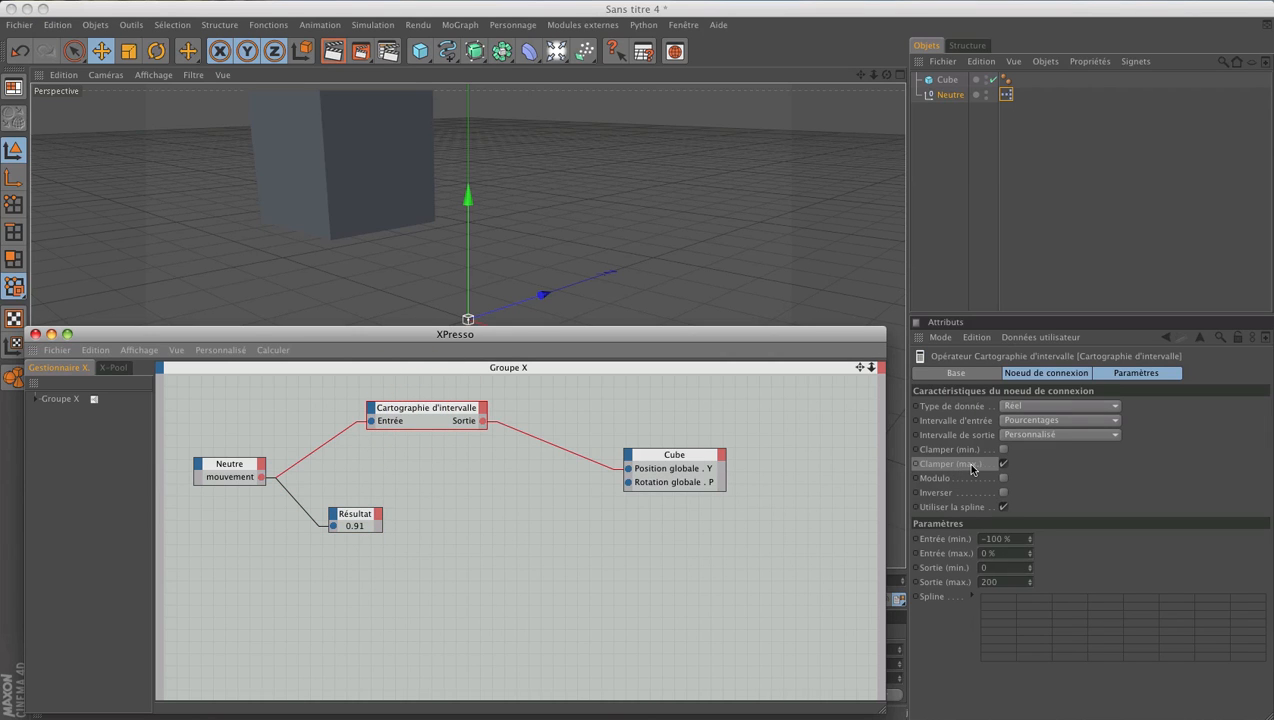
{"action": "double_click", "coordinate": [1003, 553]}
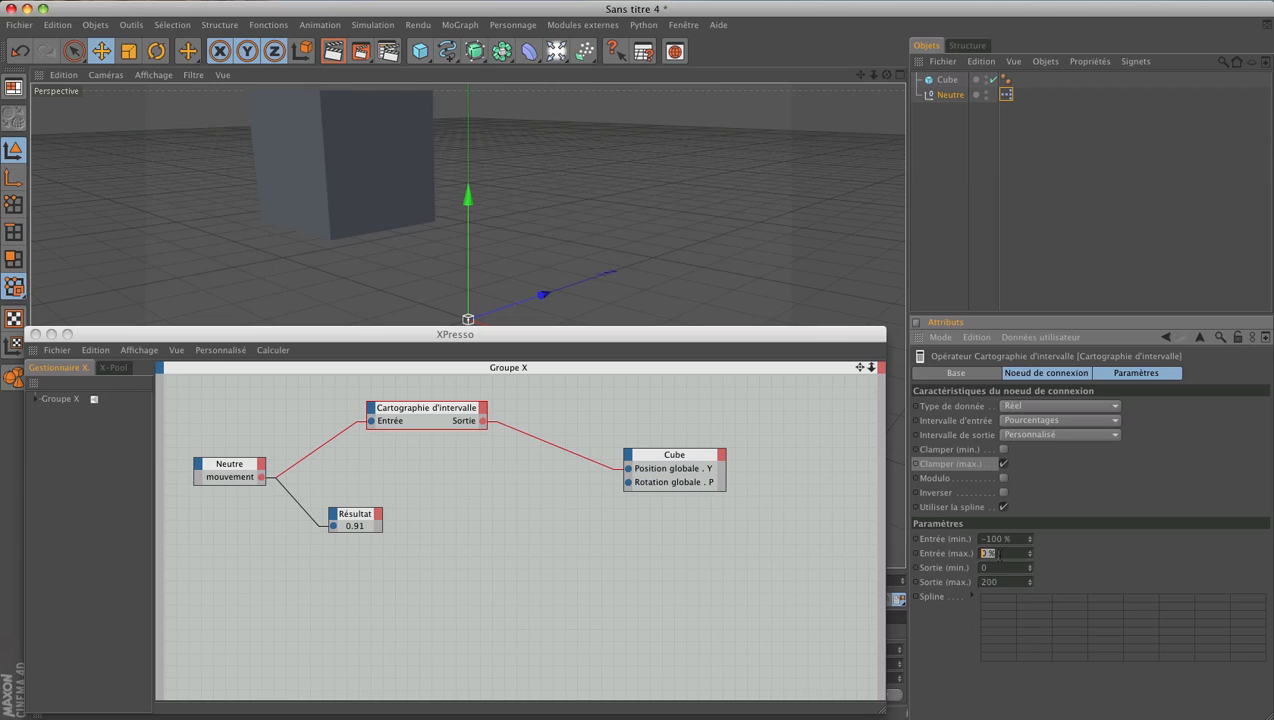
{"action": "type", "text": "3"}
{"action": "key", "text": "Return"}
{"action": "left_click", "coordinate": [358, 517]}
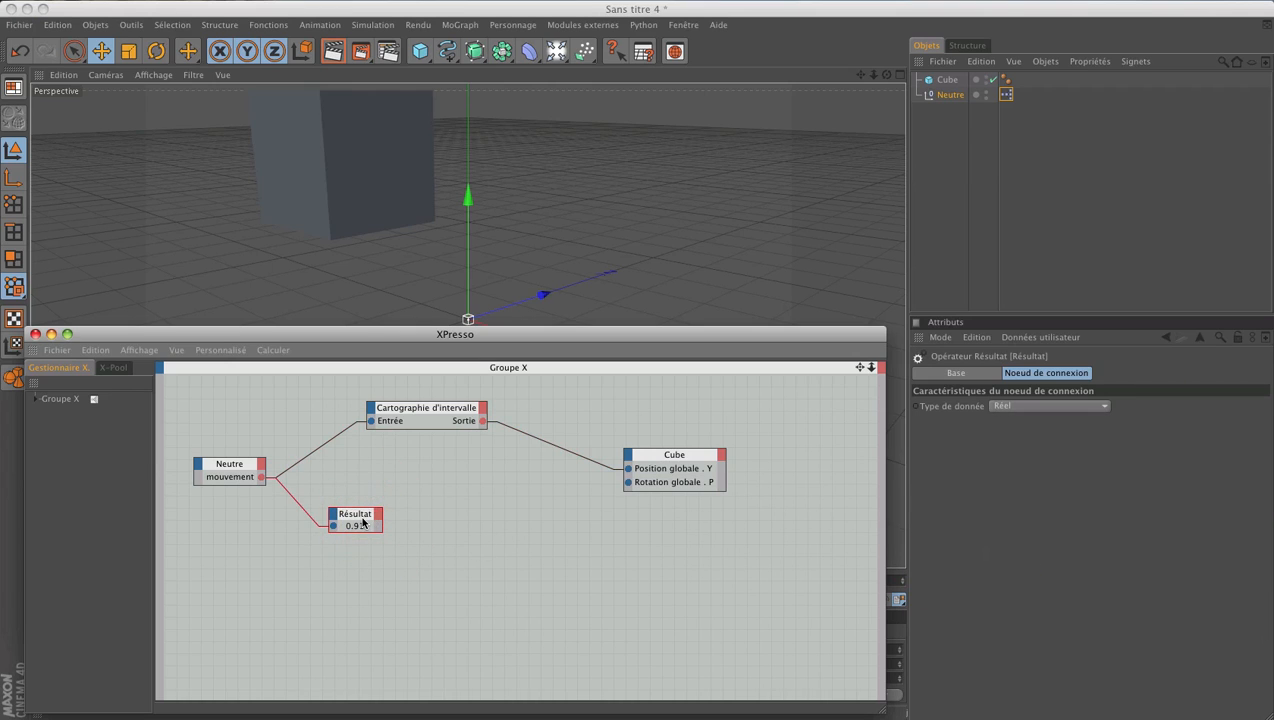
{"action": "key", "text": "Delete"}
- Add a second Cartographie d'intervalle node from the Calculer category below the first and connect its Entrée to Neutre's mouvement output
{"action": "right_click", "coordinate": [384, 524]}
{"action": "mouse_move", "coordinate": [450, 535]}
{"action": "mouse_move", "coordinate": [570, 534]}
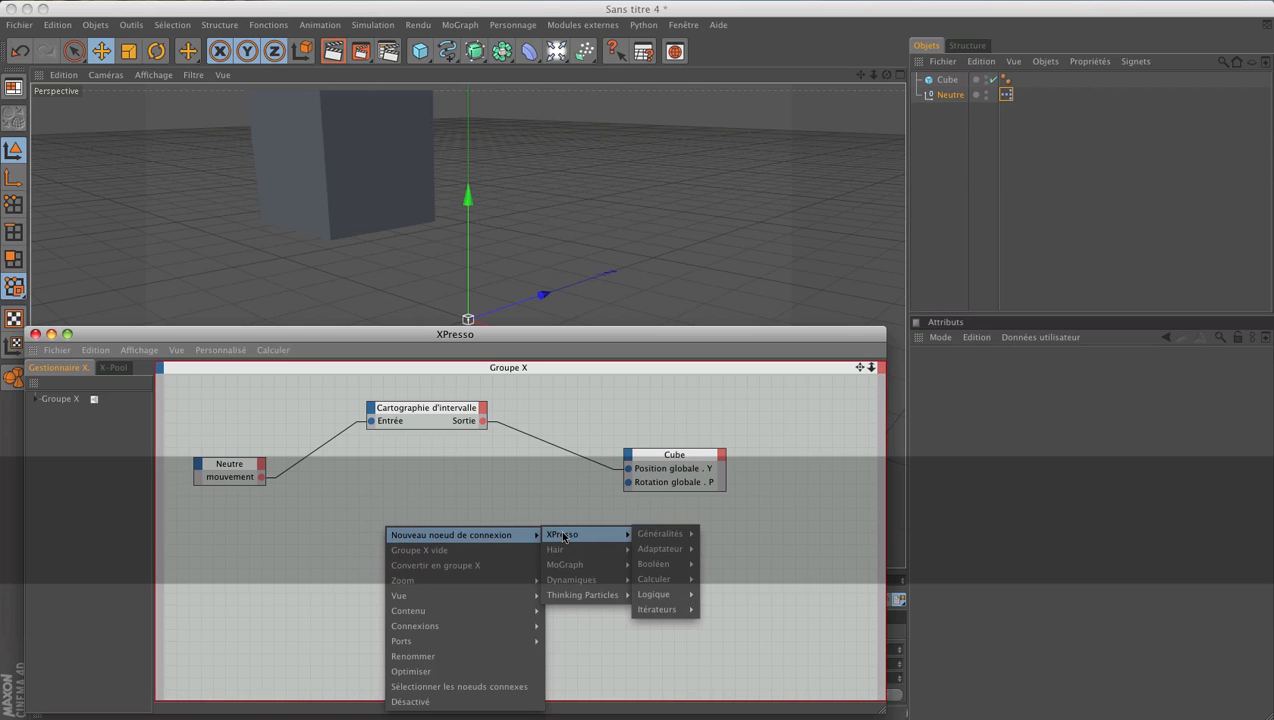
{"action": "mouse_move", "coordinate": [656, 537]}
{"action": "mouse_move", "coordinate": [665, 579]}
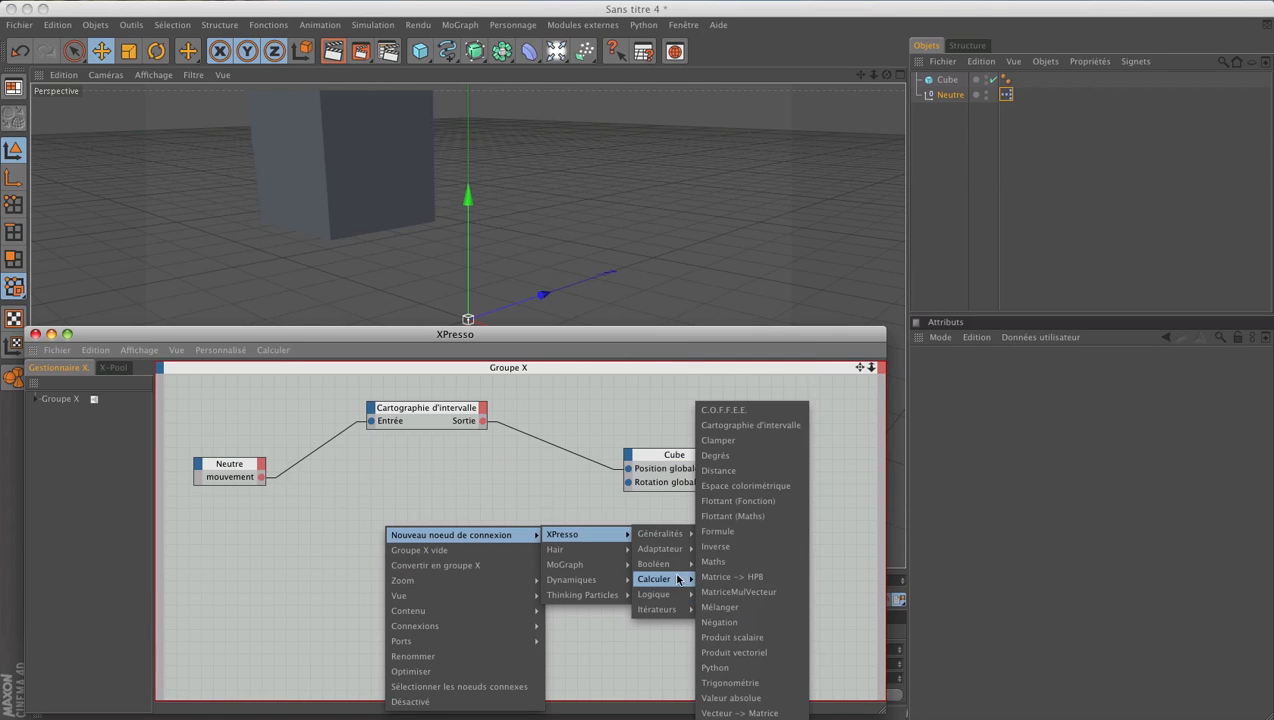
{"action": "left_click", "coordinate": [778, 433]}
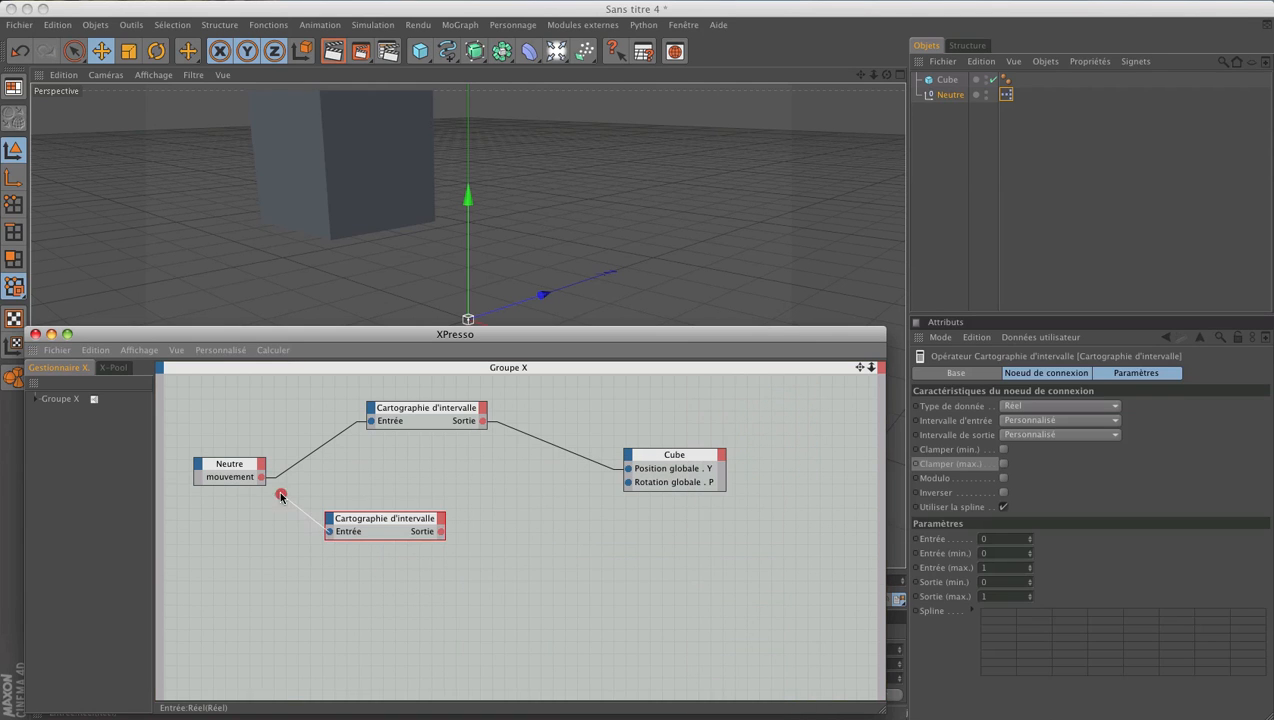
{"action": "left_click_drag", "start_coordinate": [261, 481], "coordinate": [261, 481]}
{"action": "left_click_drag", "start_coordinate": [359, 518], "coordinate": [406, 505]}
- Set the lower Cartographie d'intervalle node's Intervalle d'entrée to Pourcentages and its Intervalle de sortie to Degrés
{"action": "left_click", "coordinate": [1021, 421]}
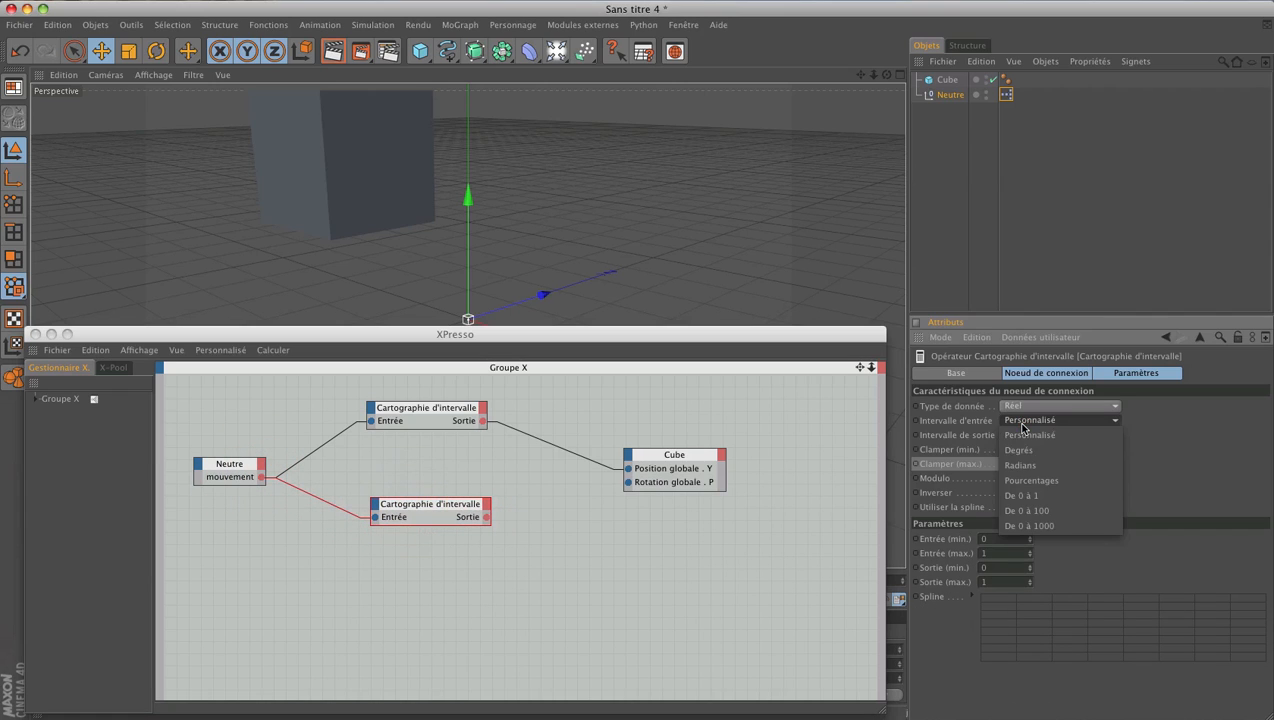
{"action": "left_click", "coordinate": [1030, 480]}
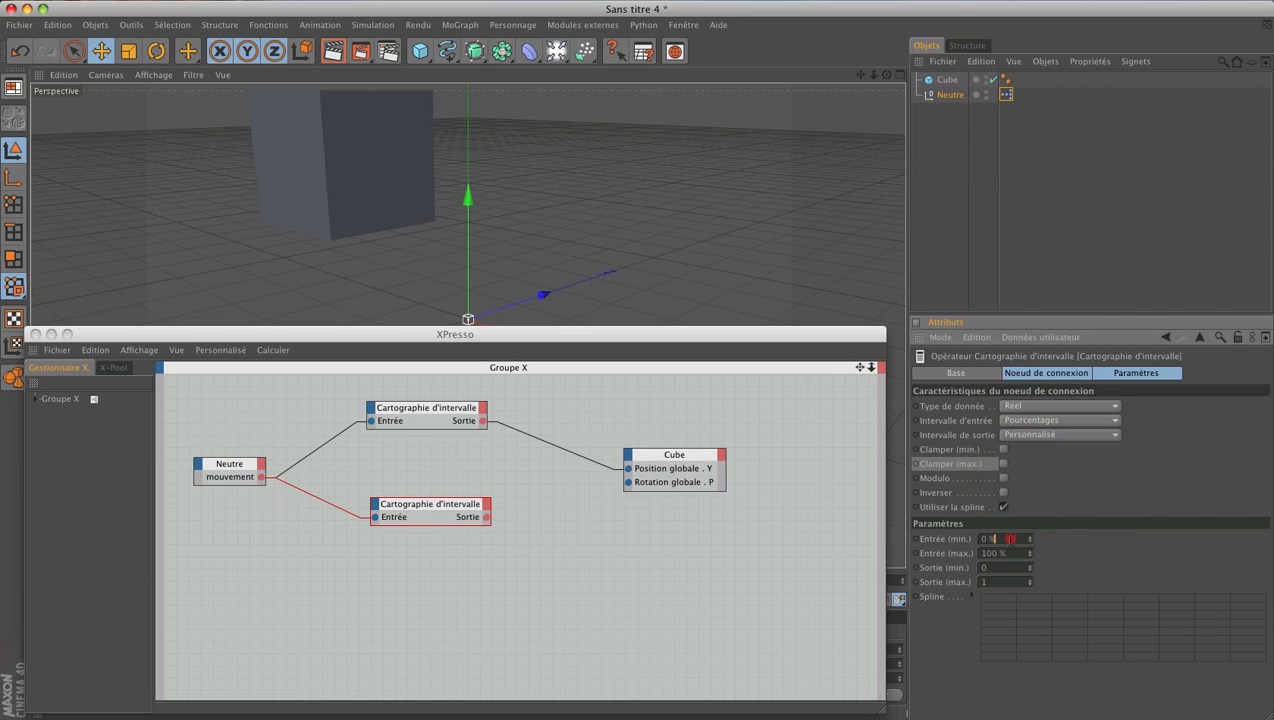
{"action": "left_click", "coordinate": [1008, 539]}
{"action": "left_click", "coordinate": [1016, 553]}
{"action": "left_click", "coordinate": [1045, 435]}
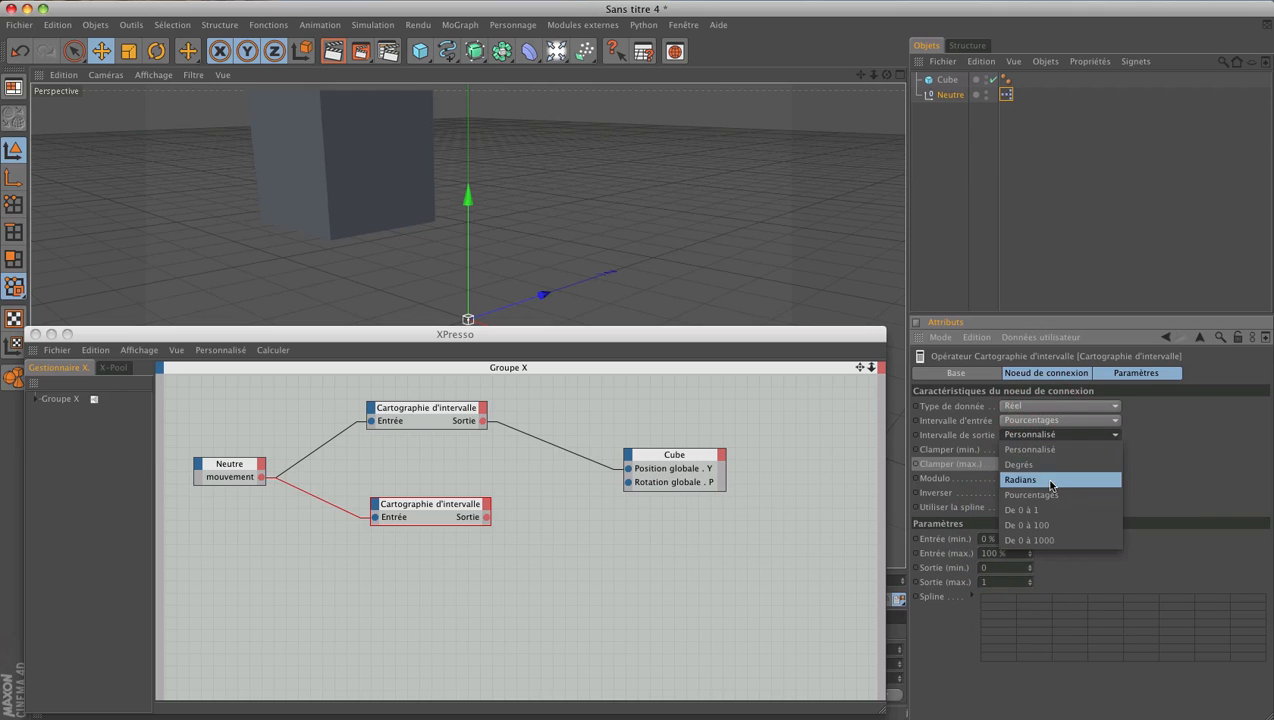
{"action": "left_click", "coordinate": [1050, 465]}
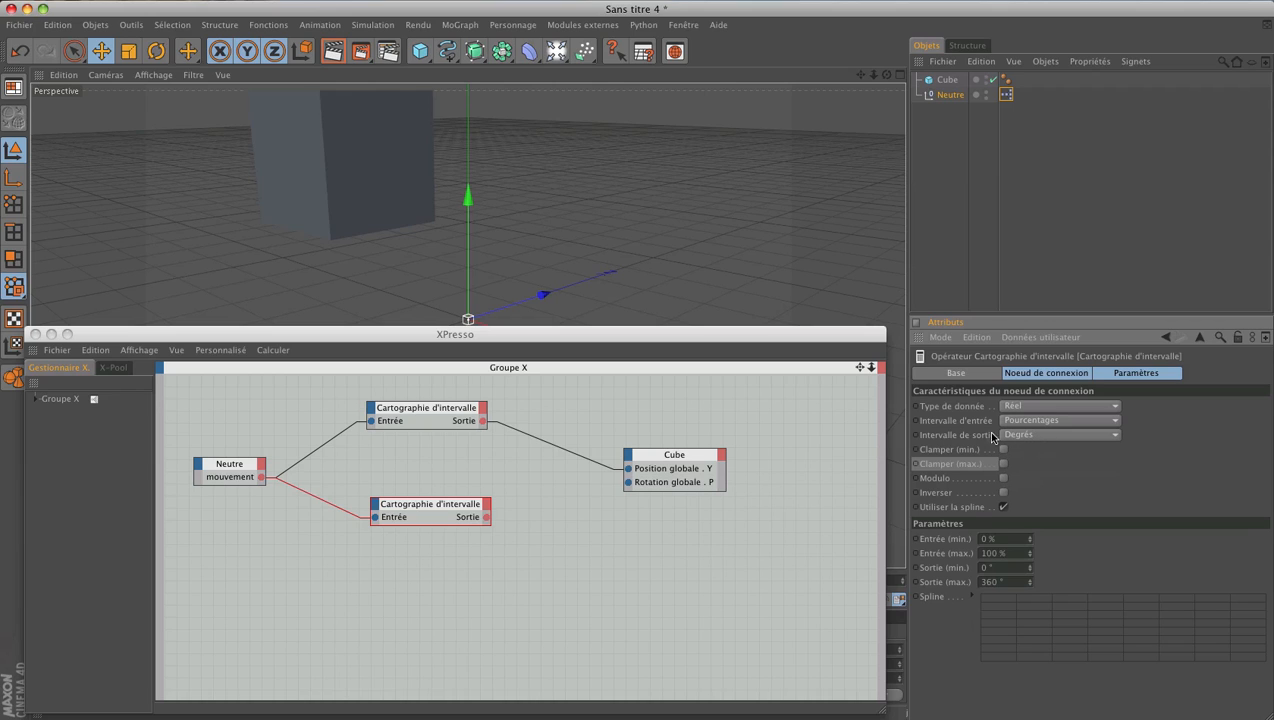
{"action": "left_click_drag", "start_coordinate": [467, 508], "coordinate": [465, 514]}
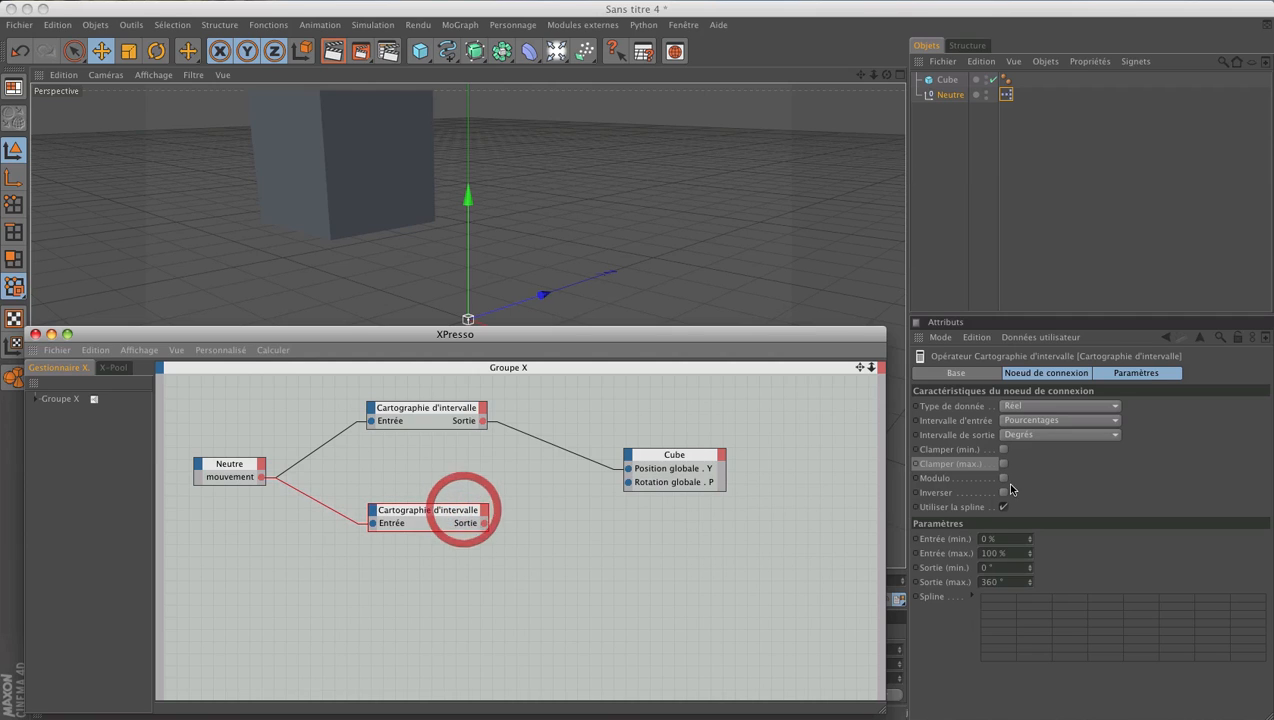
- Try De 0 à 100 as the lower mapping node's Intervalle de sortie and open its Sortie (max.) value for editing
{"action": "left_click", "coordinate": [1096, 434]}
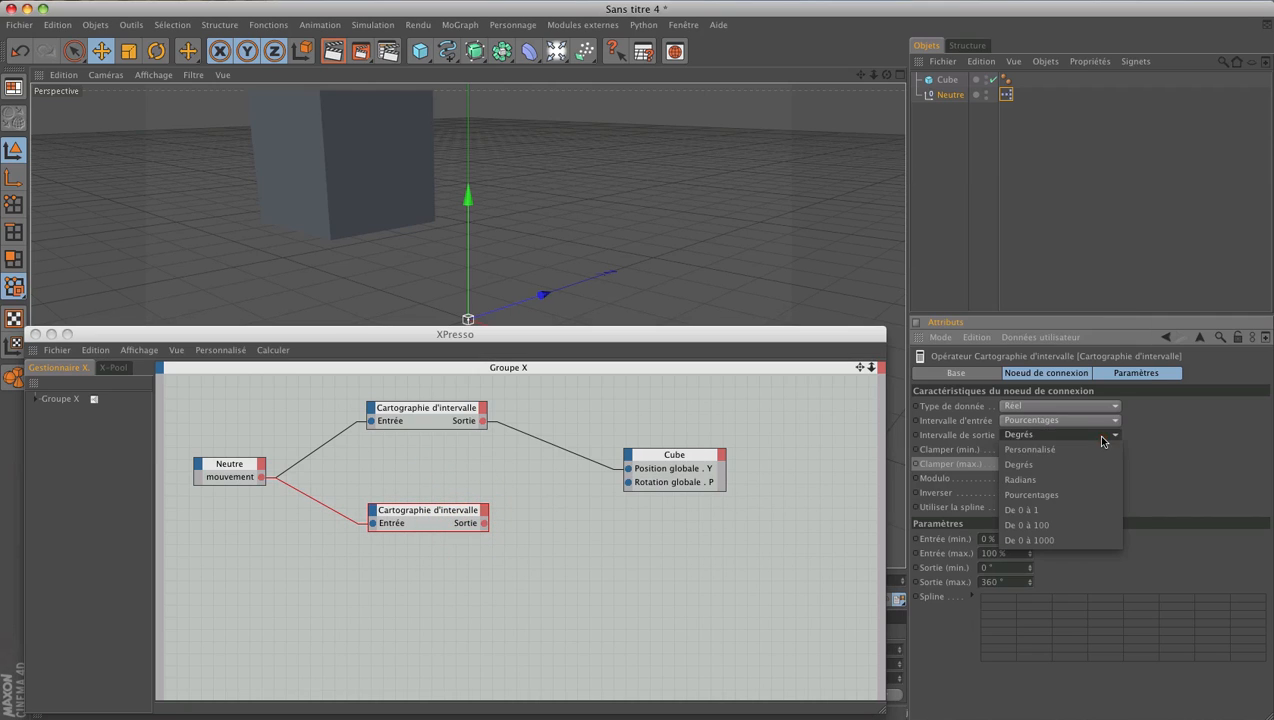
{"action": "left_click", "coordinate": [1091, 524]}
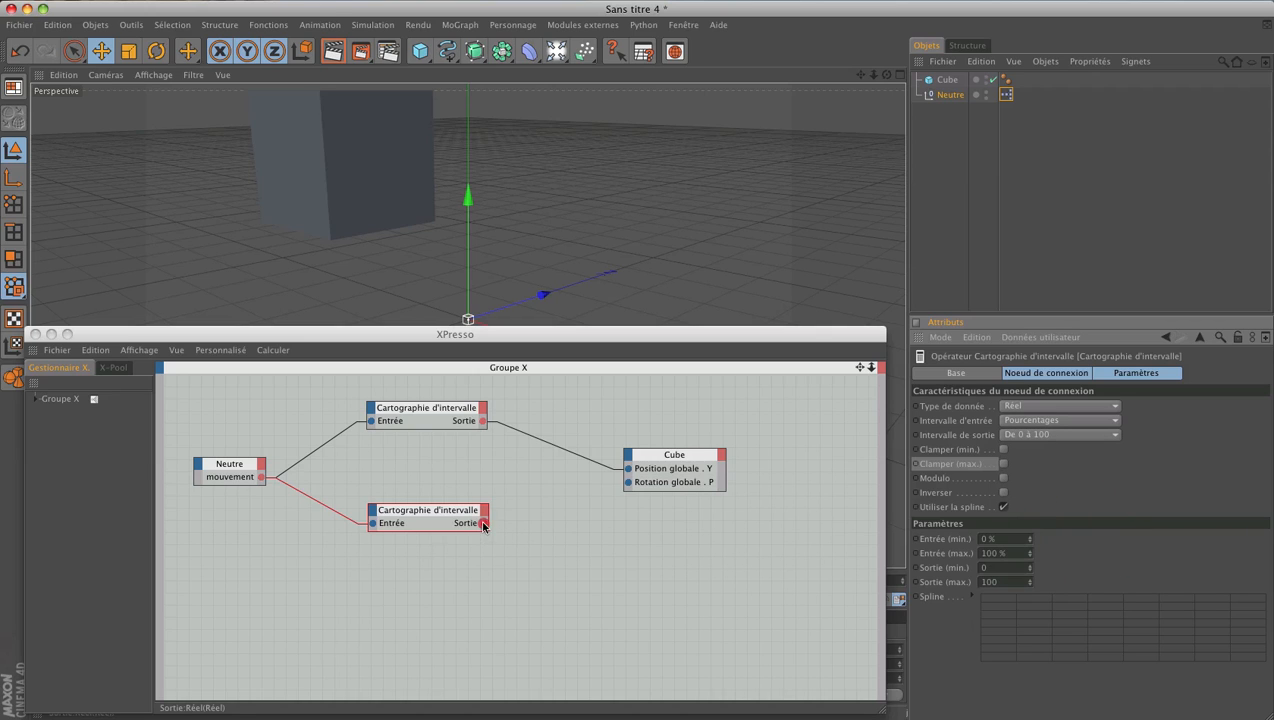
{"action": "left_click_drag", "start_coordinate": [483, 526], "coordinate": [612, 562]}
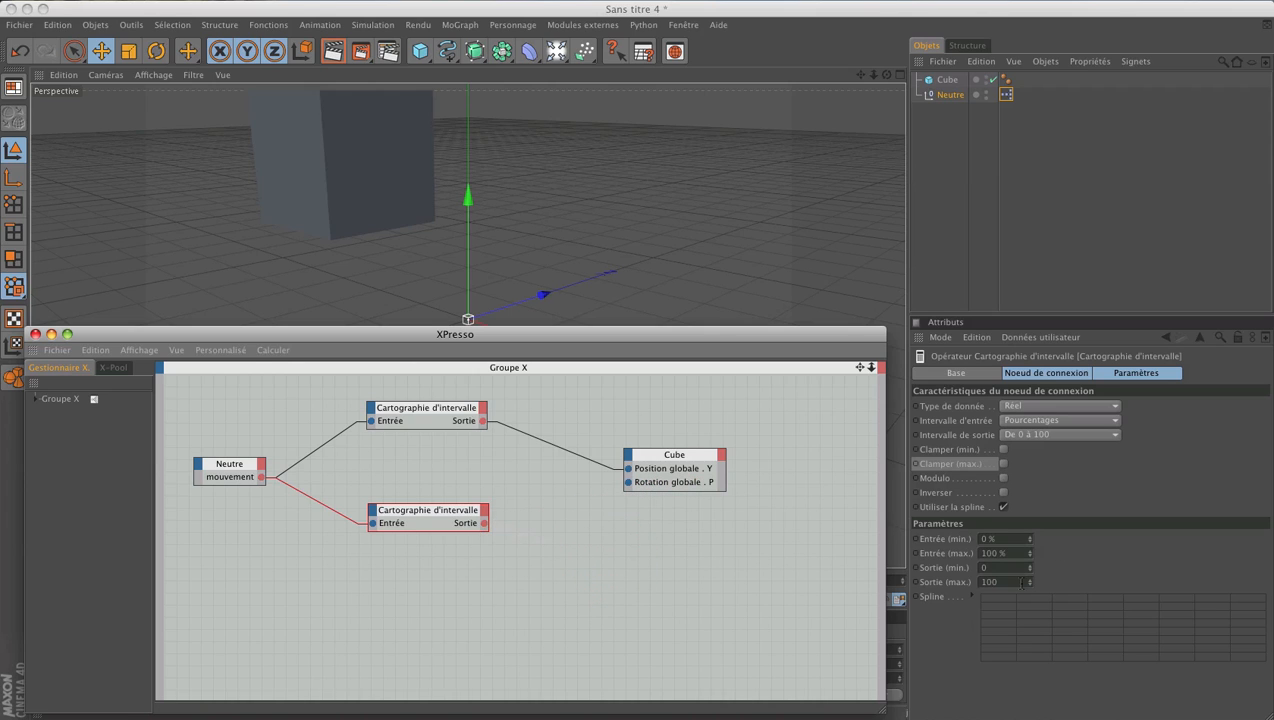
{"action": "left_click", "coordinate": [1020, 582]}
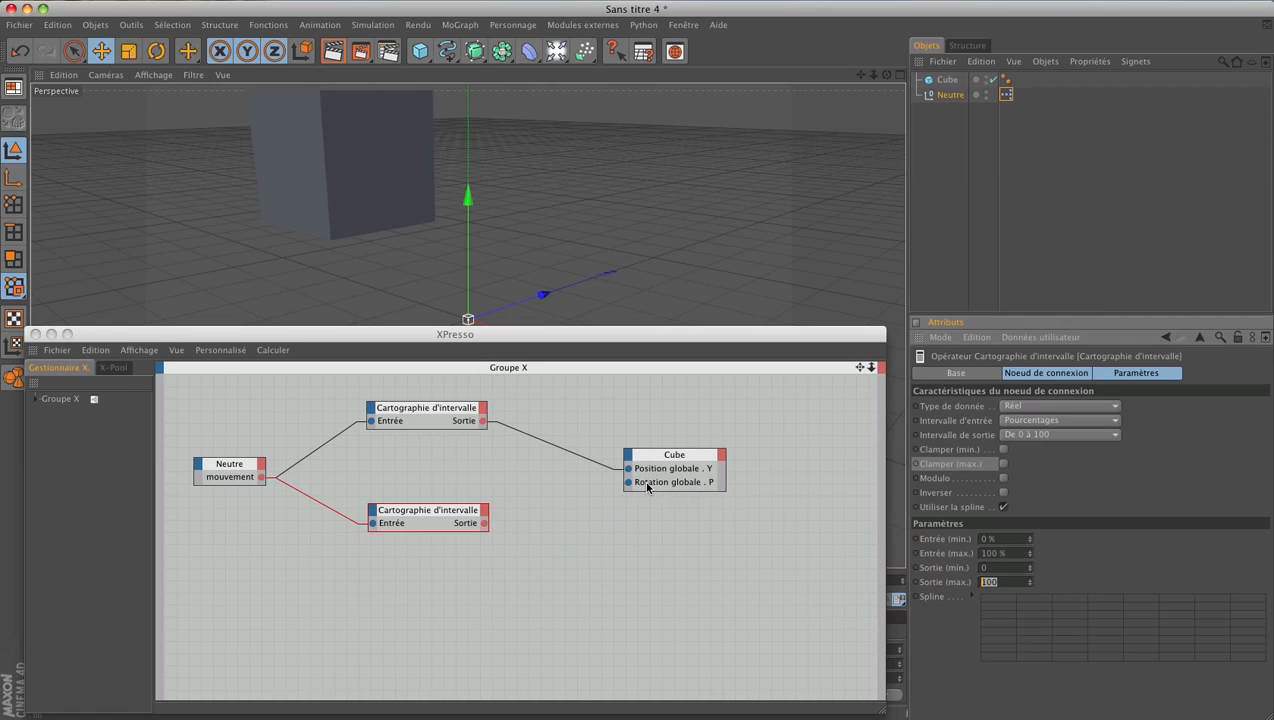
- Enlarge the Cube node and move it slightly upward in the XPresso graph
{"action": "left_click_drag", "start_coordinate": [723, 490], "coordinate": [747, 500]}
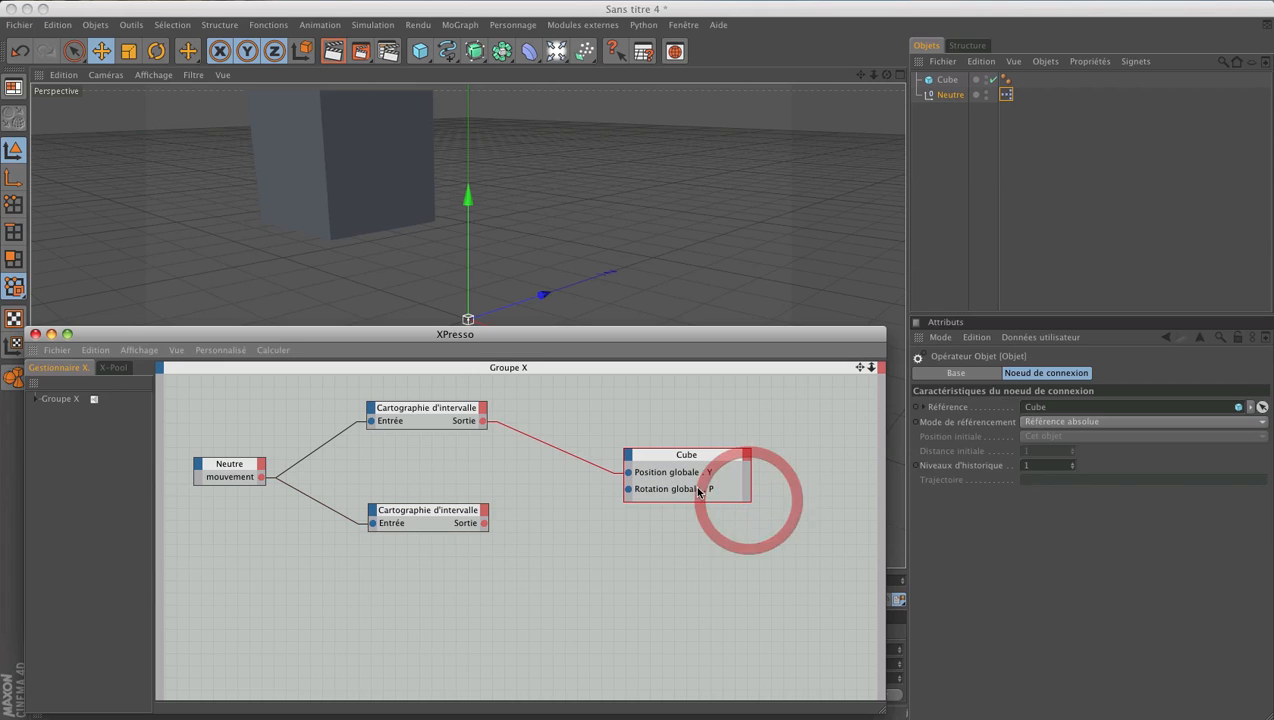
{"action": "left_click_drag", "start_coordinate": [686, 455], "coordinate": [683, 434]}
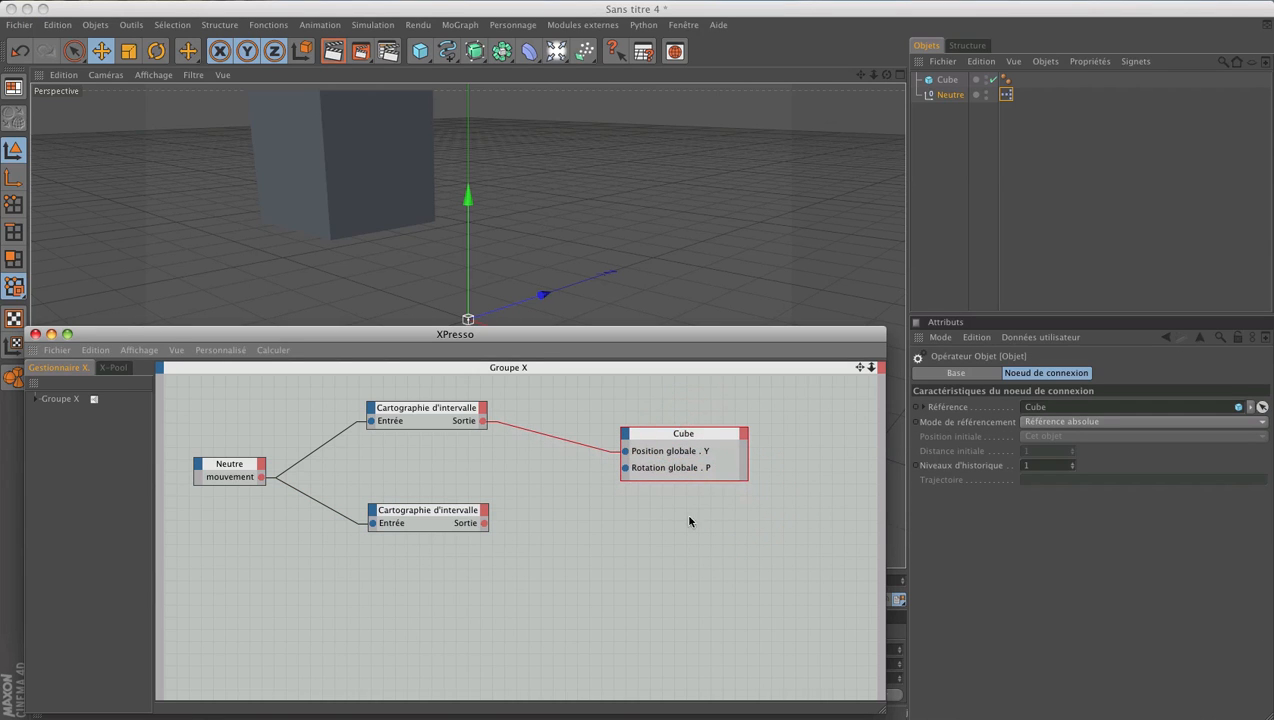
- Set the lower Cartographie d'intervalle node's Intervalle de sortie to Degrés and its Sortie (max.) to 180°
{"action": "left_click", "coordinate": [458, 519]}
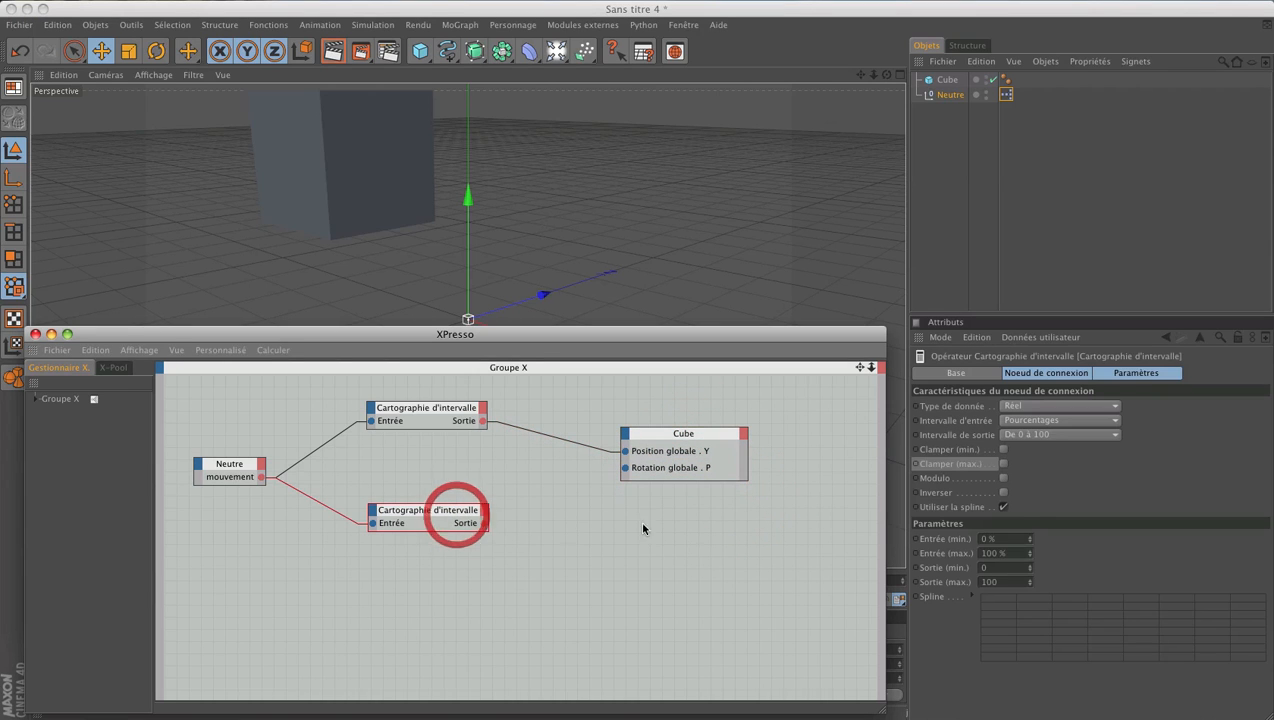
{"action": "left_click", "coordinate": [1025, 435]}
{"action": "left_click", "coordinate": [1033, 466]}
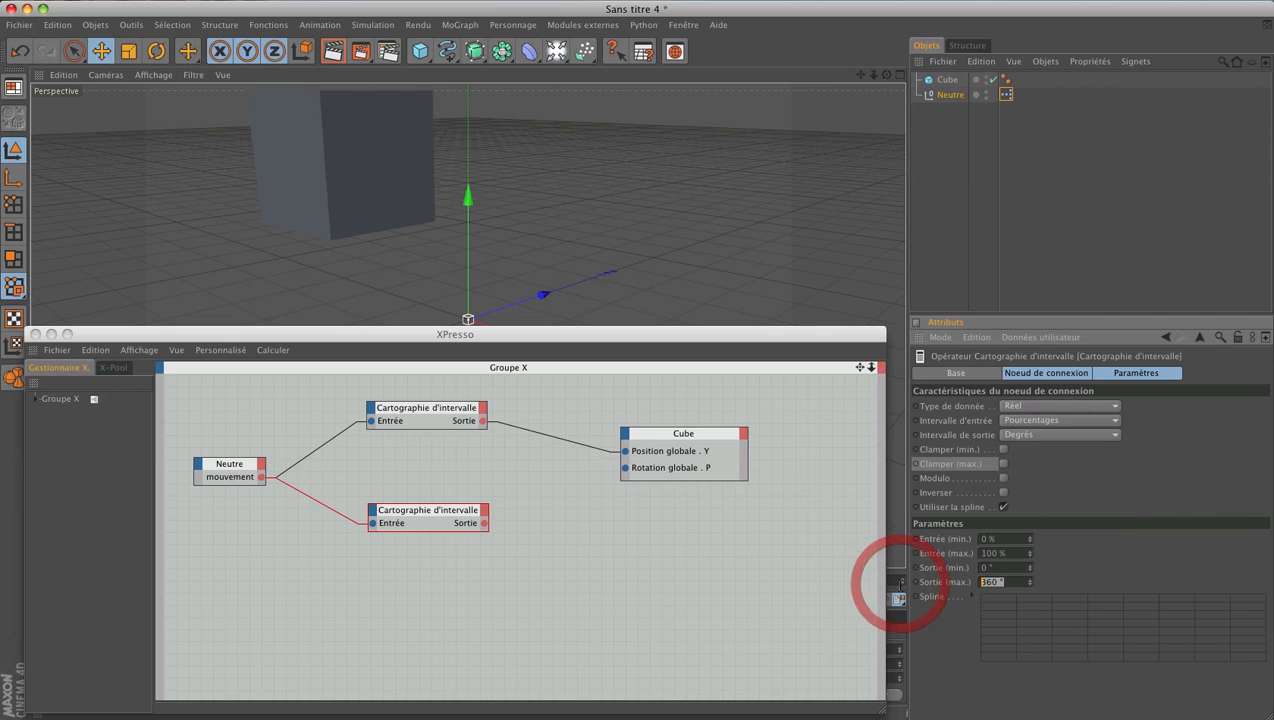
{"action": "type", "text": "180"}
{"action": "key", "text": "Return"}
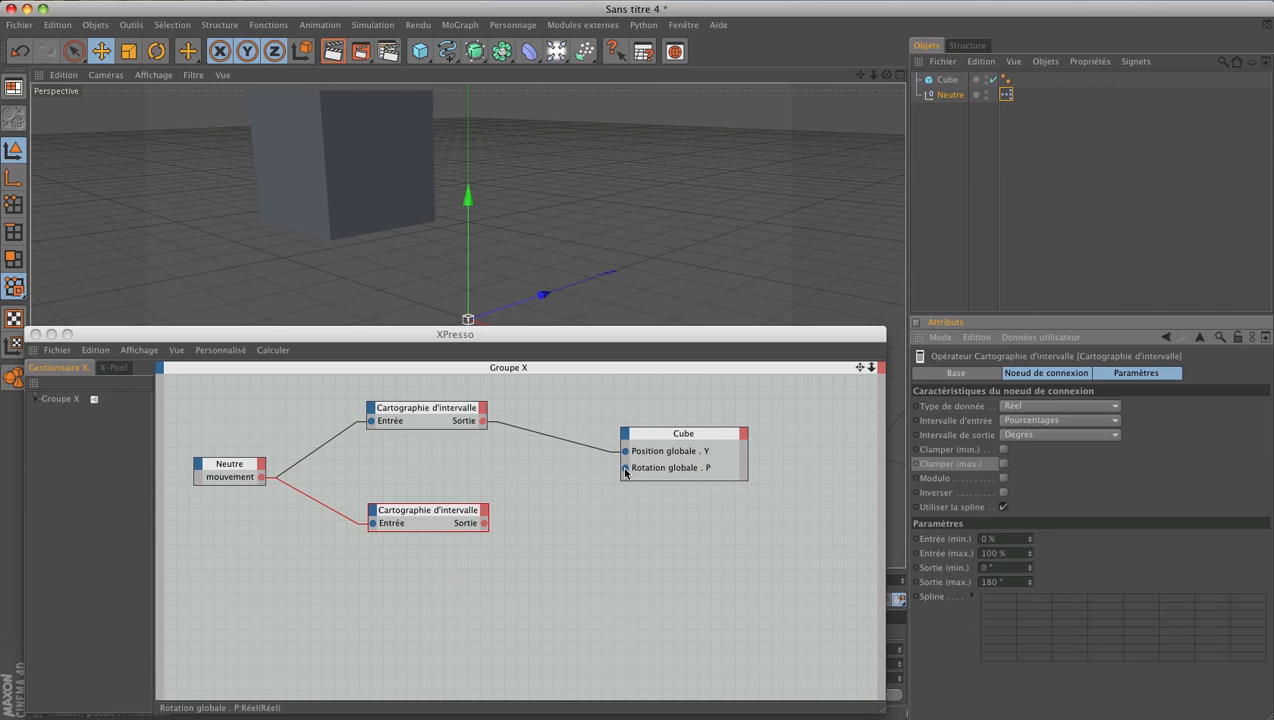
- Enable Clamper (min.) on the lower mapping node and connect its Sortie to the Cube node's Rotation globale . P input
{"action": "left_click_drag", "start_coordinate": [625, 469], "coordinate": [441, 506]}
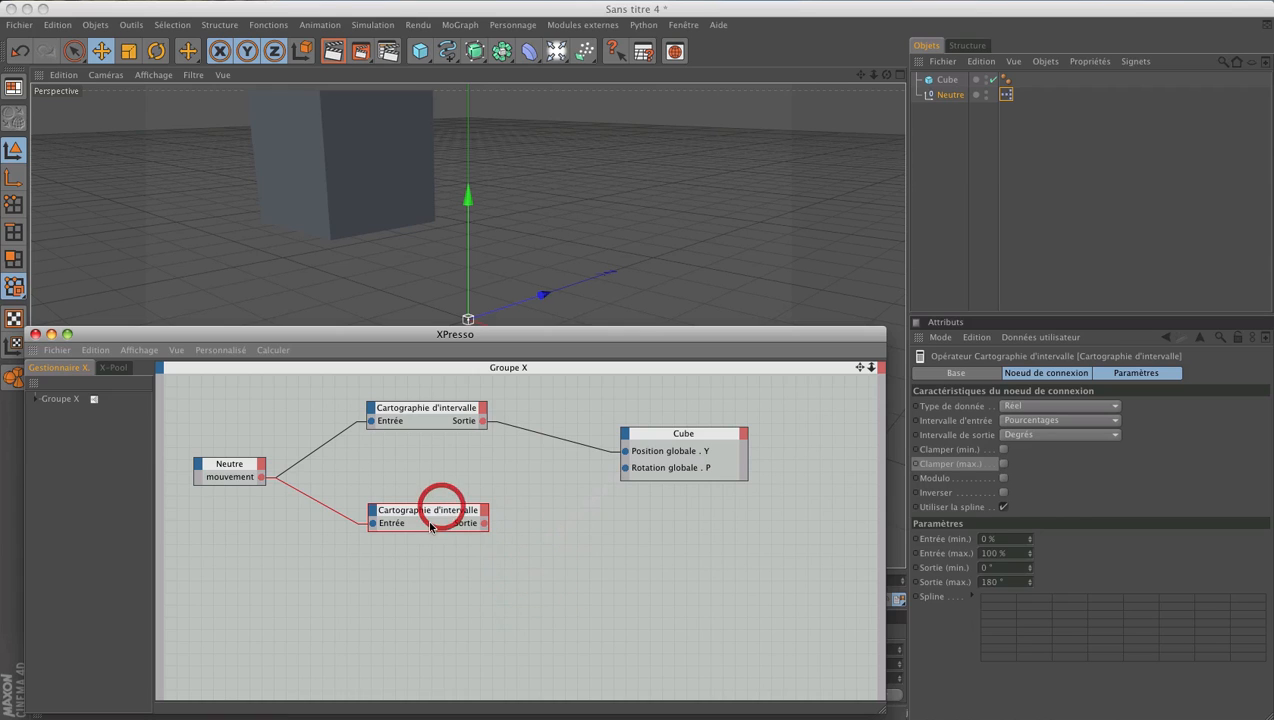
{"action": "left_click", "coordinate": [1004, 450]}
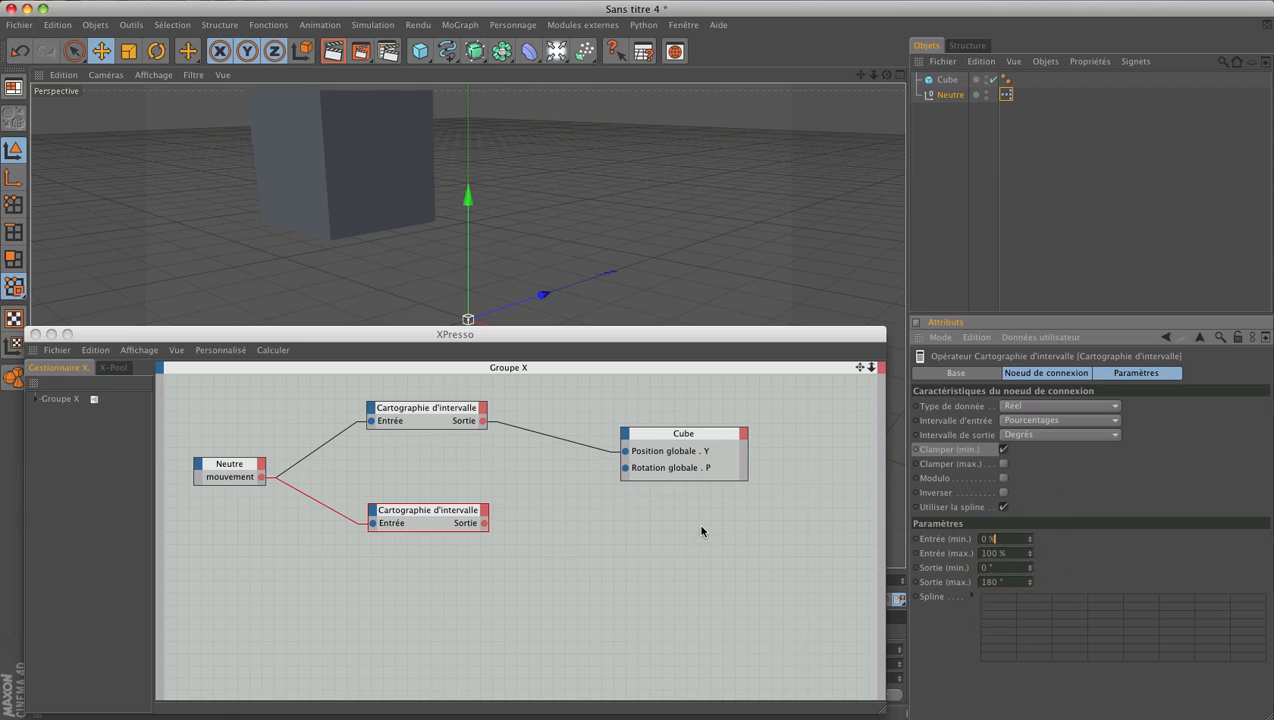
{"action": "left_click_drag", "start_coordinate": [625, 470], "coordinate": [483, 524]}
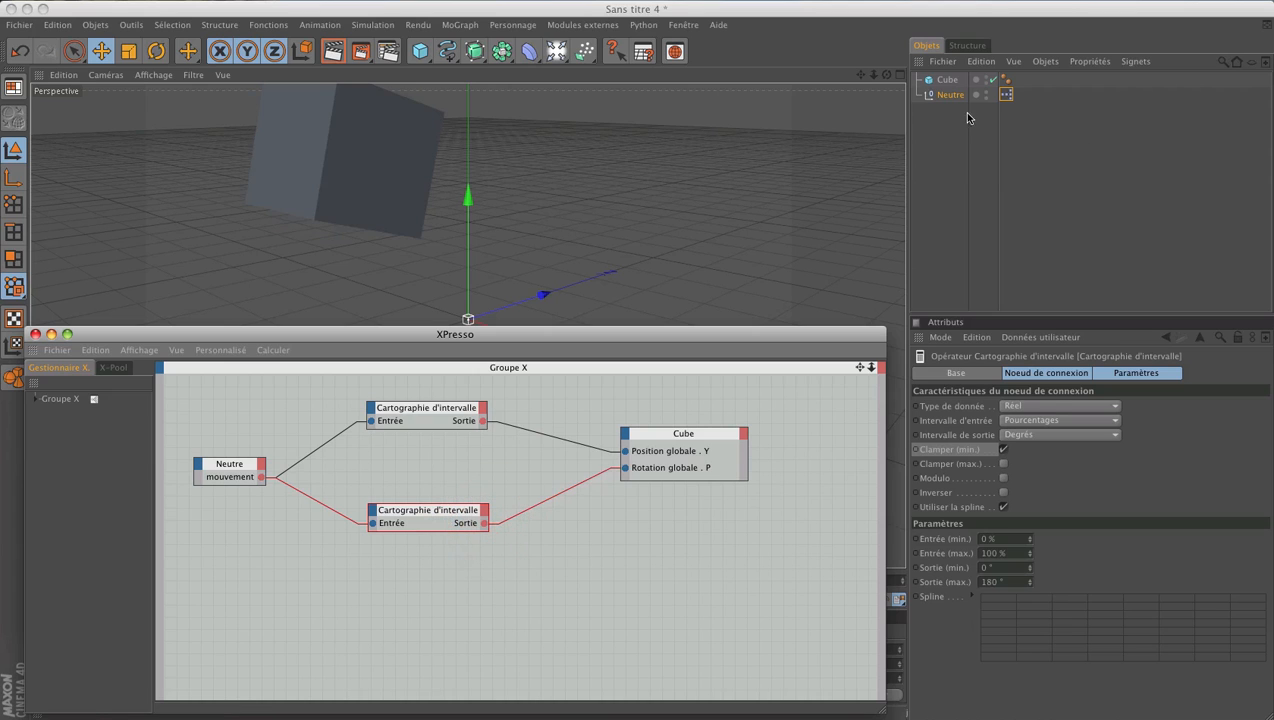
- Select the null and test its mouvement slider down to -100 % and back up to -13 %
{"action": "left_click", "coordinate": [948, 95]}
{"action": "left_click_drag", "start_coordinate": [1187, 418], "coordinate": [1029, 409]}
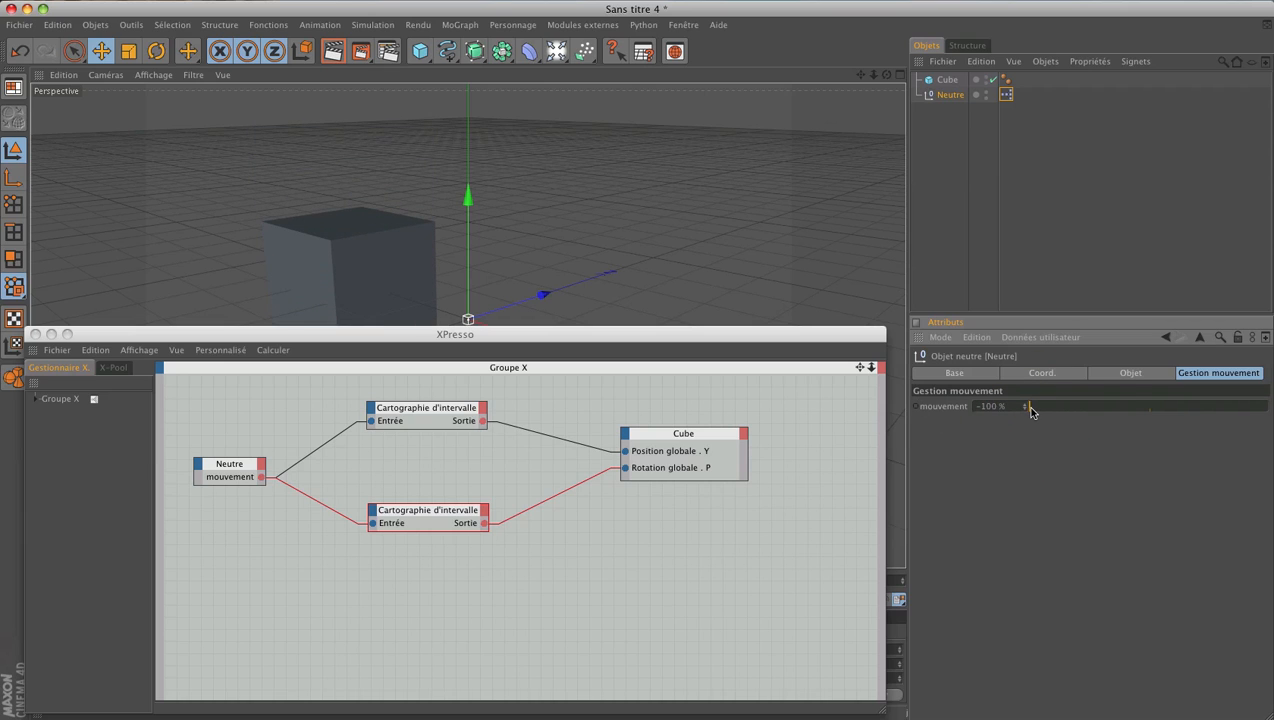
{"action": "left_click_drag", "start_coordinate": [1030, 409], "coordinate": [1137, 413]}
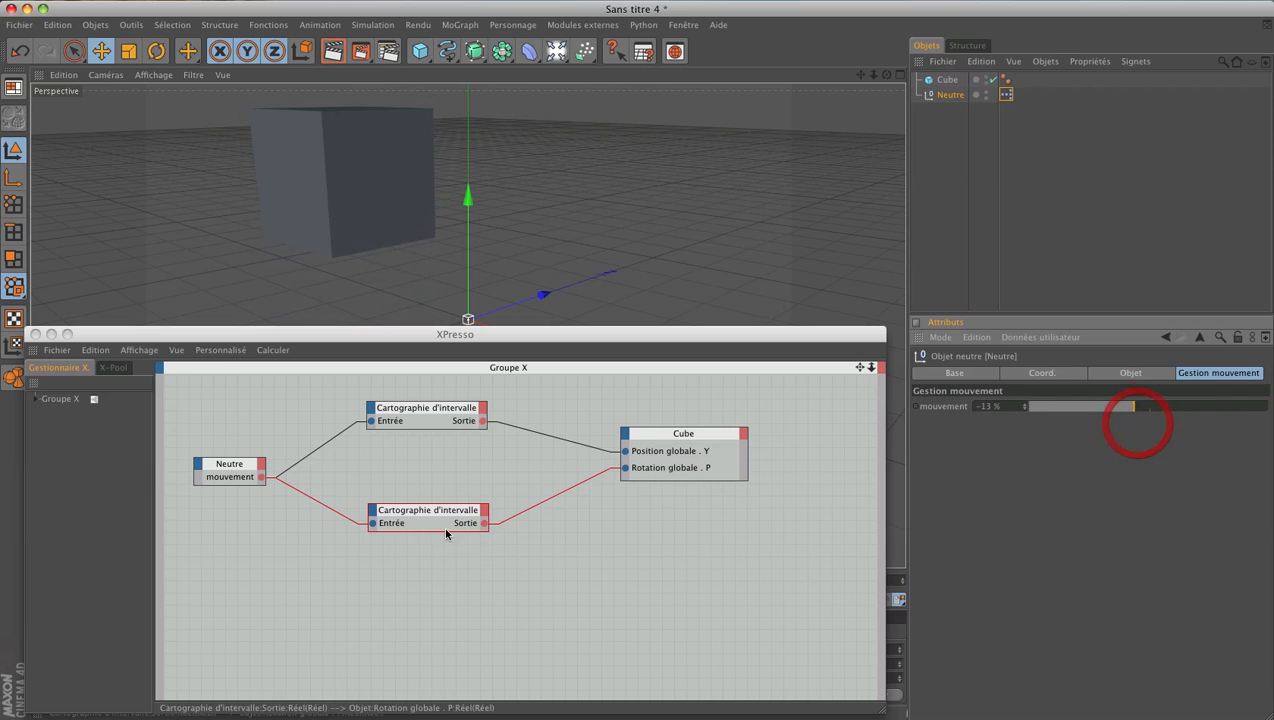
- Compare the cube's rotation with the lower mapping node's Clamper (min.) disabled and re-enabled, testing the mouvement slider up to 1 %
{"action": "left_click", "coordinate": [418, 521]}
{"action": "left_click", "coordinate": [1005, 451]}
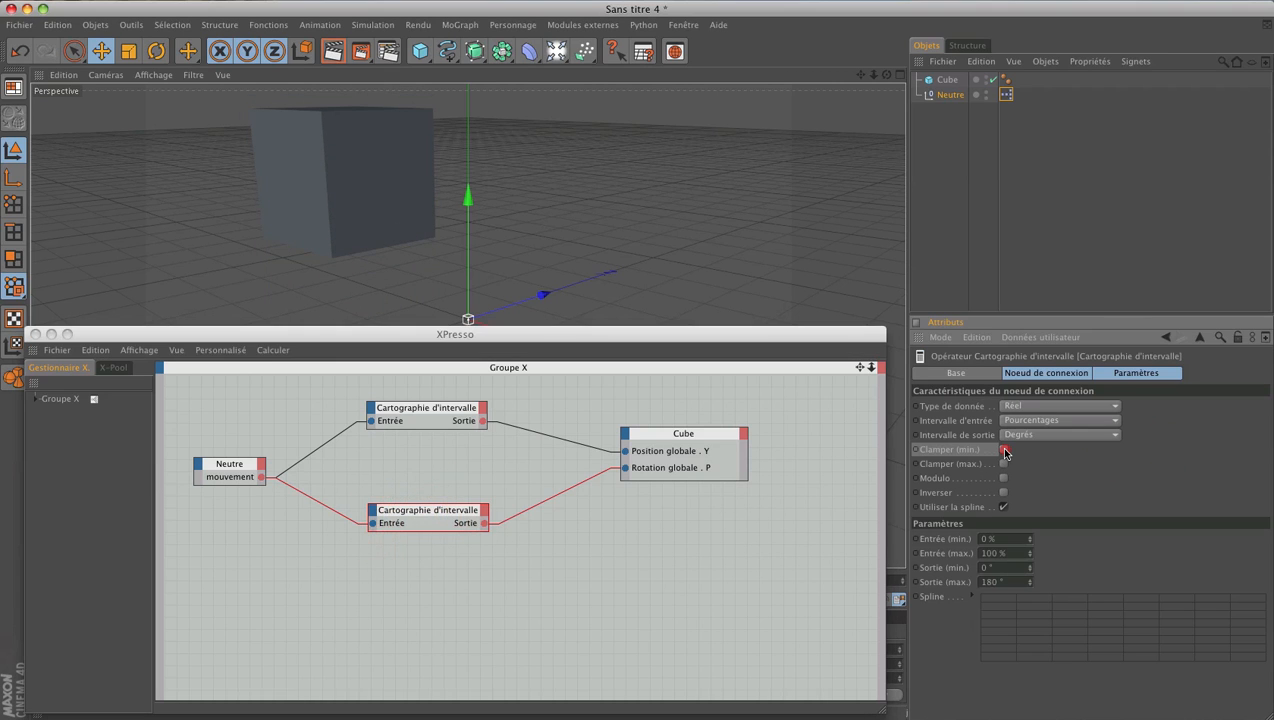
{"action": "left_click", "coordinate": [945, 95]}
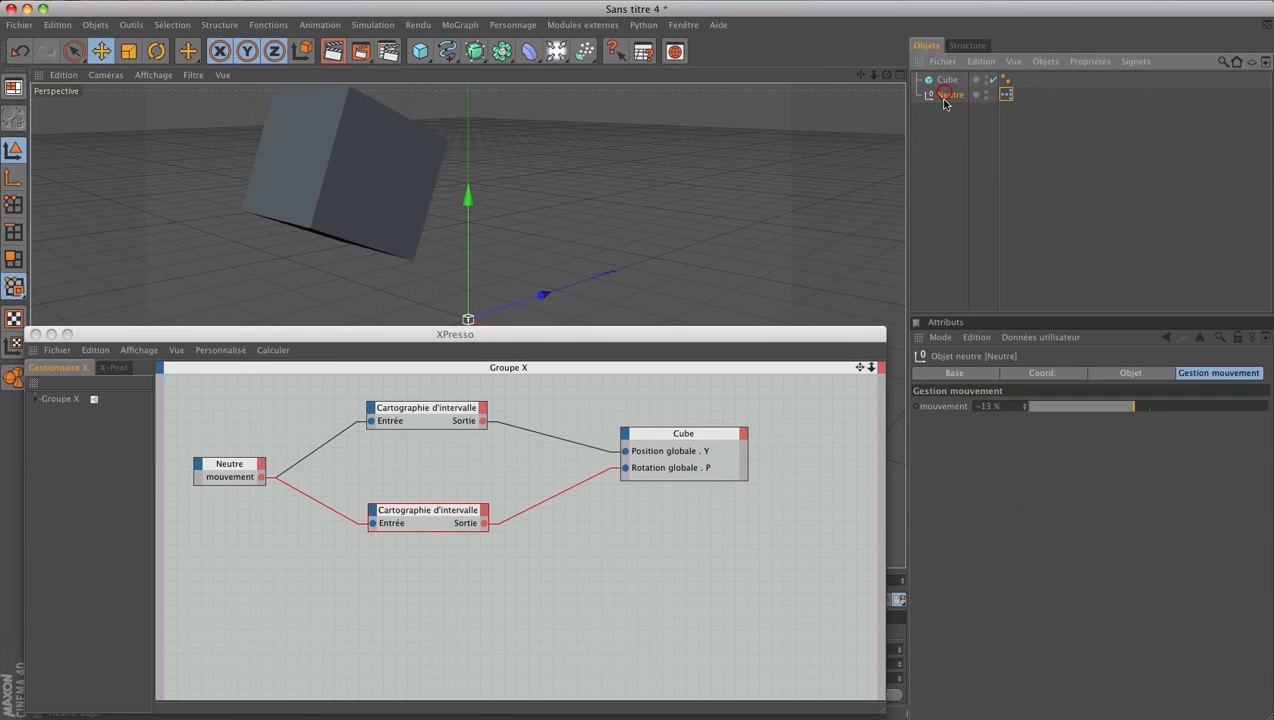
{"action": "mouse_move", "coordinate": [1136, 413]}
{"action": "left_mouse_down"}
{"action": "mouse_move", "coordinate": [1025, 418]}
{"action": "mouse_move", "coordinate": [1257, 430]}
{"action": "mouse_move", "coordinate": [1151, 427]}
{"action": "left_mouse_up"}
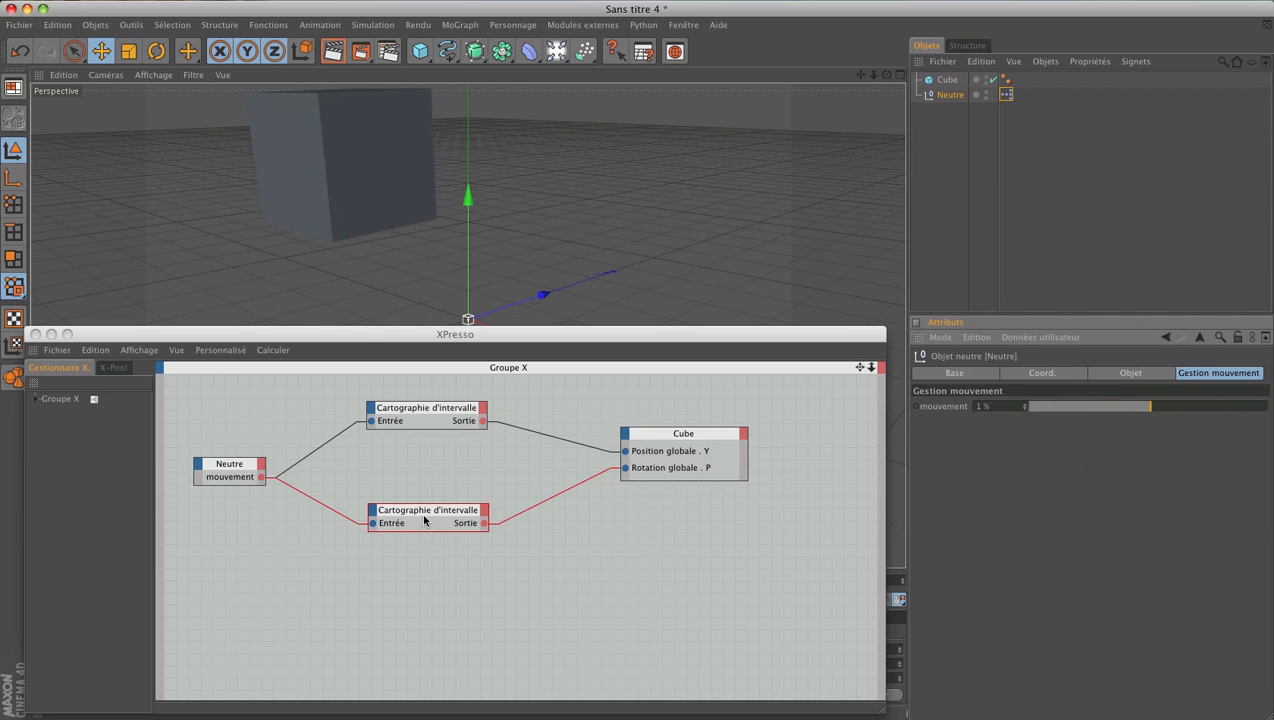
{"action": "left_click", "coordinate": [424, 520]}
{"action": "left_click", "coordinate": [1003, 451]}
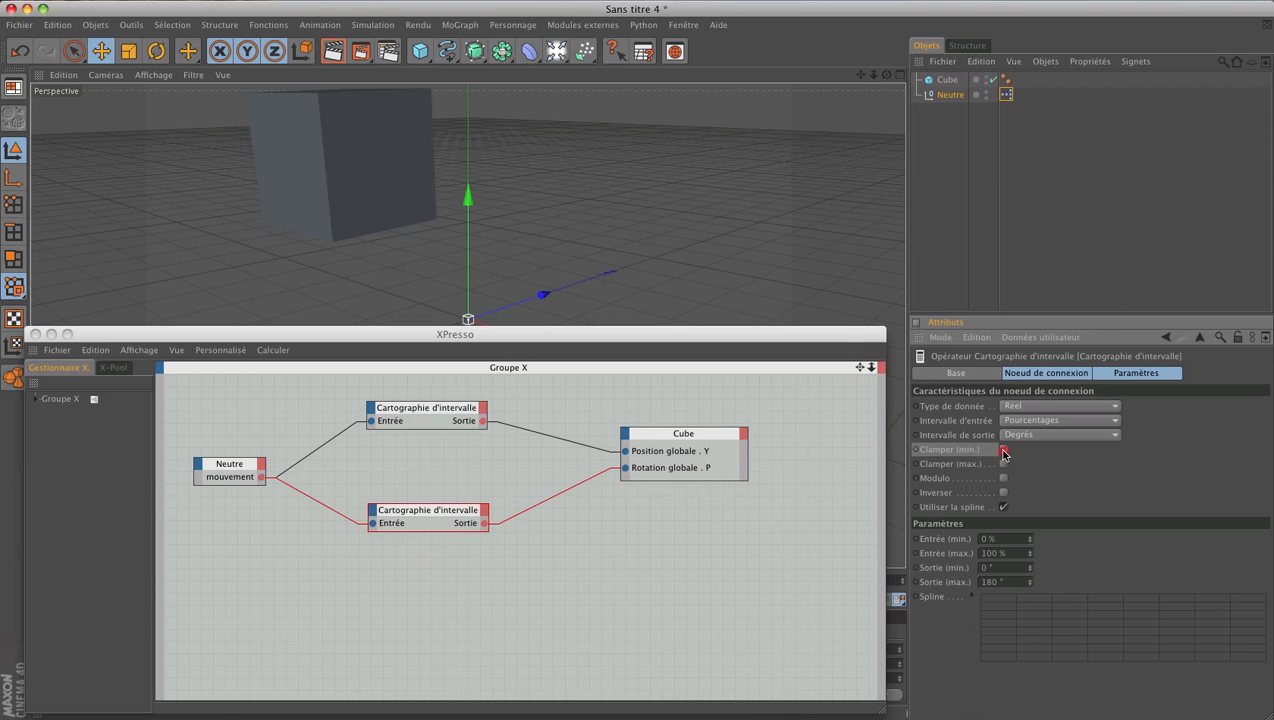
{"action": "left_click", "coordinate": [950, 94]}
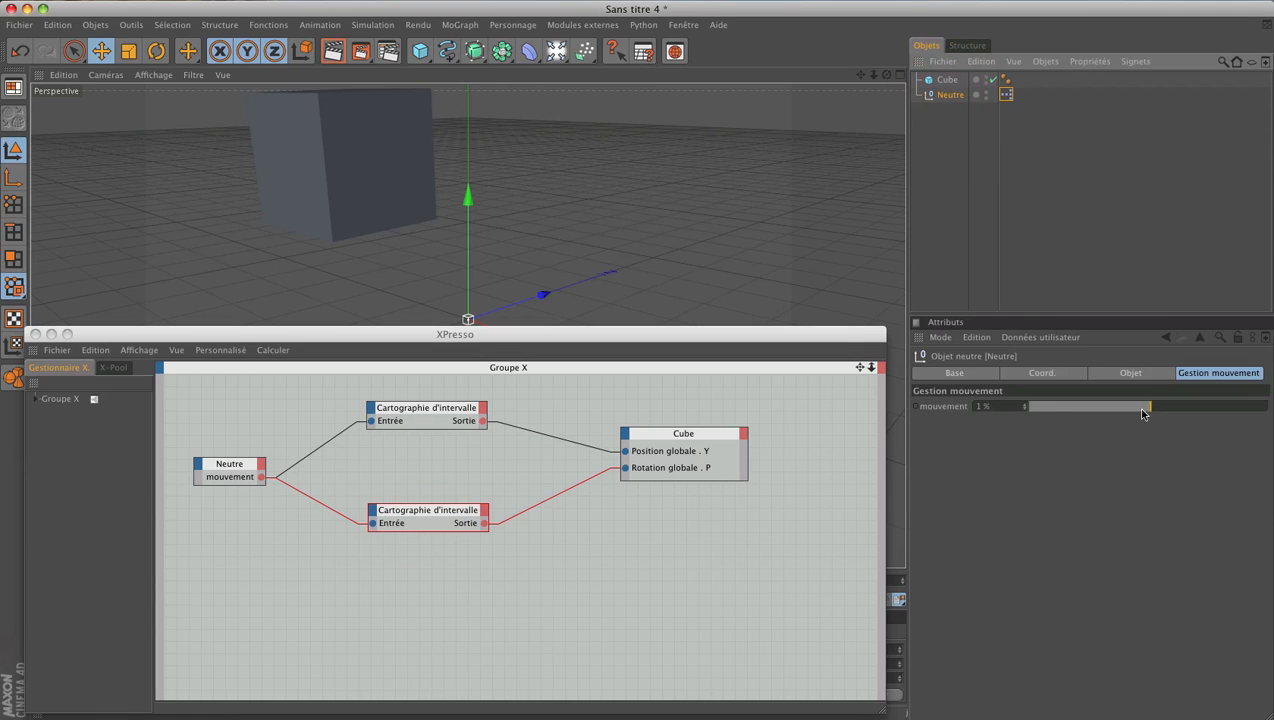
{"action": "mouse_move", "coordinate": [1148, 410]}
{"action": "left_mouse_down"}
{"action": "mouse_move", "coordinate": [1018, 408]}
{"action": "mouse_move", "coordinate": [1263, 410]}
{"action": "mouse_move", "coordinate": [1044, 407]}
{"action": "mouse_move", "coordinate": [1035, 412]}
{"action": "mouse_move", "coordinate": [1150, 418]}
{"action": "mouse_move", "coordinate": [1240, 408]}
{"action": "mouse_move", "coordinate": [1035, 418]}
{"action": "mouse_move", "coordinate": [1150, 414]}
{"action": "left_mouse_up"}
- Move the two Cartographie d'intervalle nodes closer together between the Neutre and Cube nodes
{"action": "left_click_drag", "start_coordinate": [421, 407], "coordinate": [421, 433]}
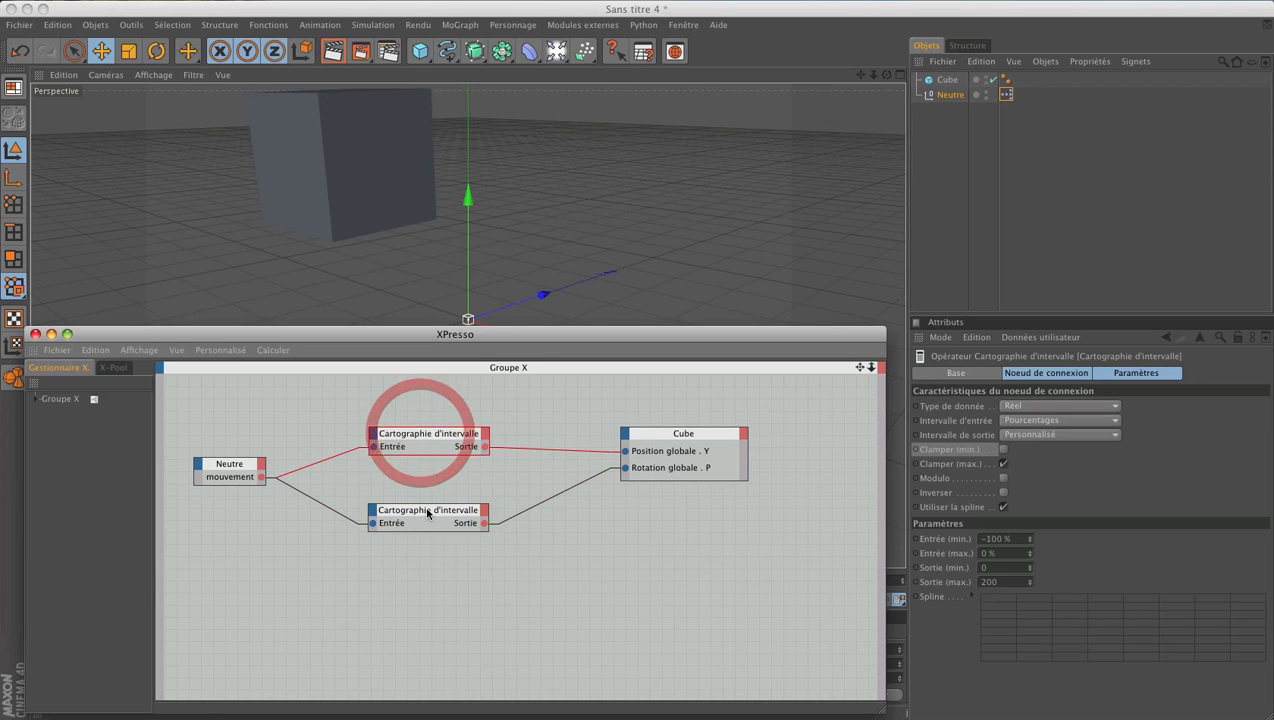
{"action": "left_click_drag", "start_coordinate": [427, 513], "coordinate": [432, 490]}
{"action": "left_click", "coordinate": [407, 432]}
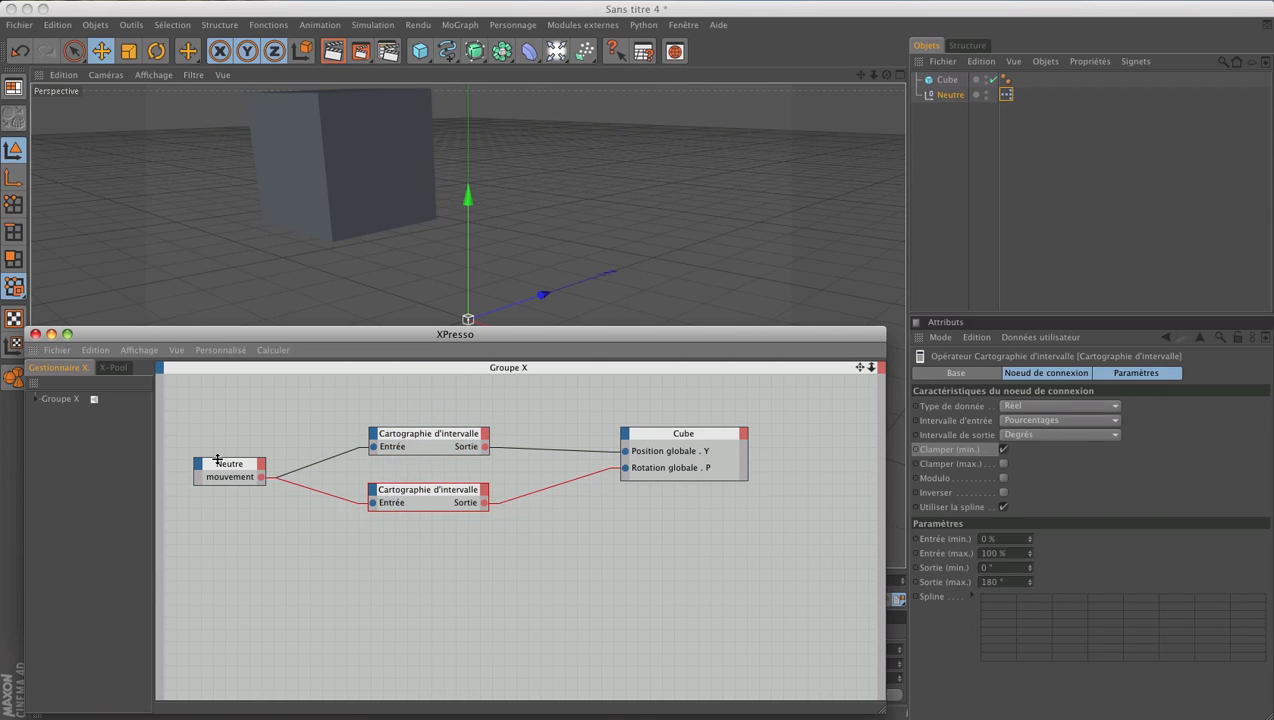
- Move the Neutre and Cube nodes closer to the two Cartographie d'intervalle nodes, and close the XPresso editor with the null selected
{"action": "left_click_drag", "start_coordinate": [225, 467], "coordinate": [240, 460]}
{"action": "left_click_drag", "start_coordinate": [659, 433], "coordinate": [564, 447]}
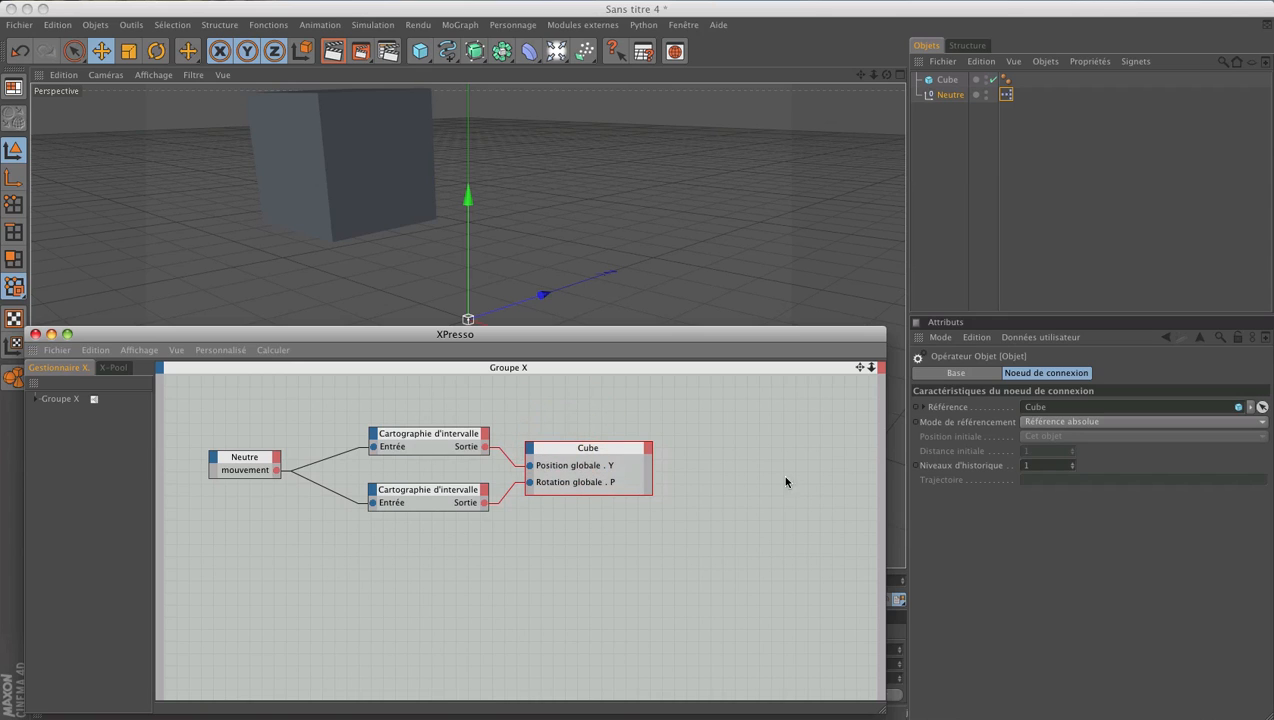
{"action": "left_click", "coordinate": [950, 95]}
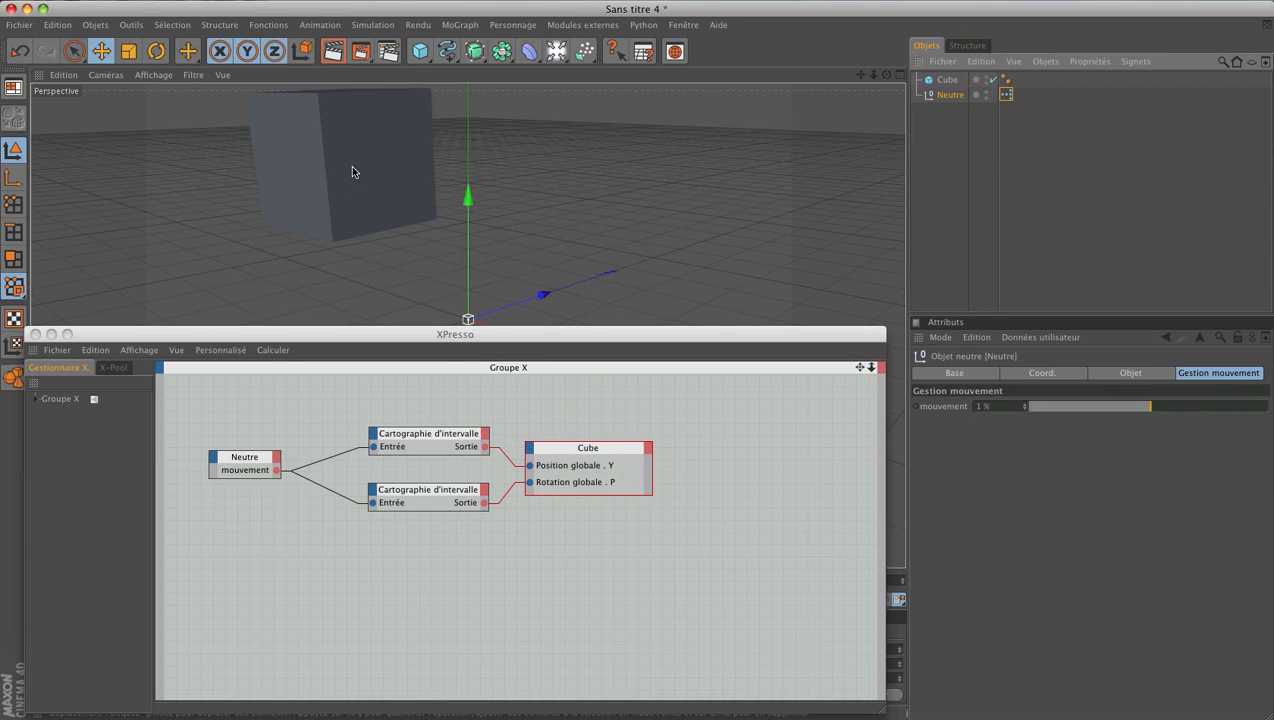
{"action": "left_click", "coordinate": [35, 335]}
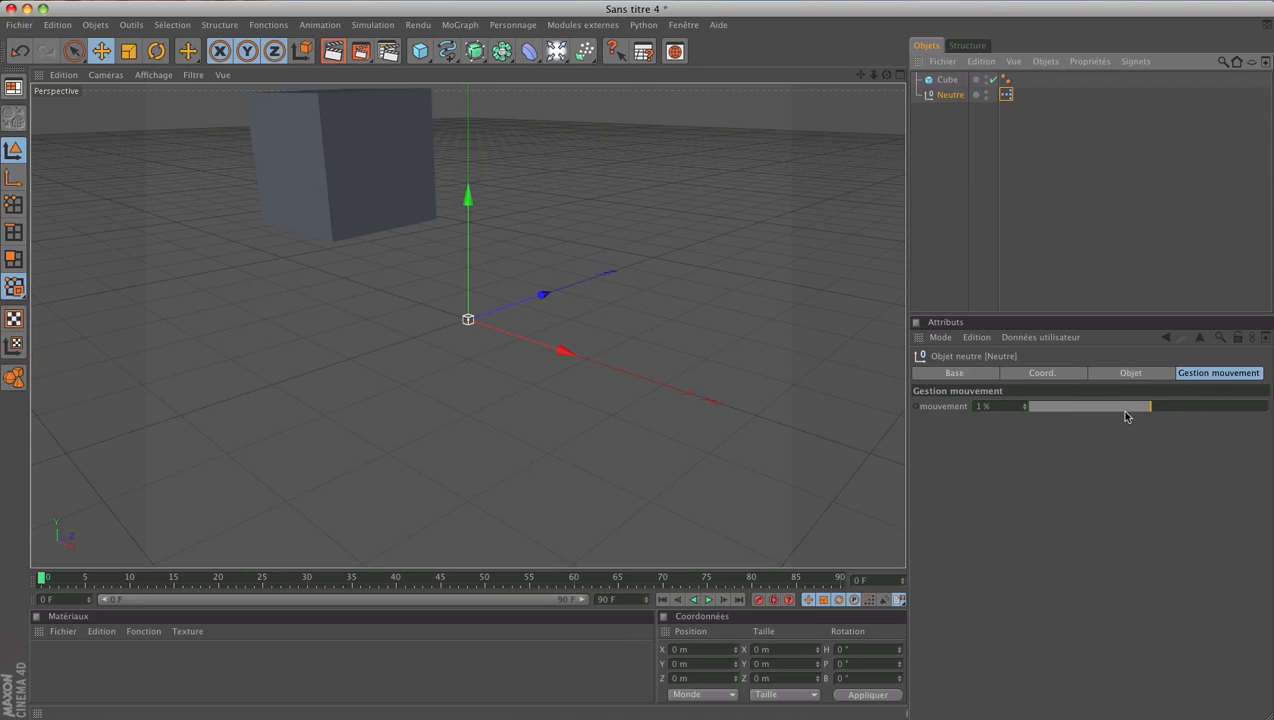
- Keyframe the null's mouvement slider at -100 % on frame 0 and at 100 % on frame 20, ending back at frame 0
{"action": "left_click_drag", "start_coordinate": [1126, 413], "coordinate": [963, 412]}
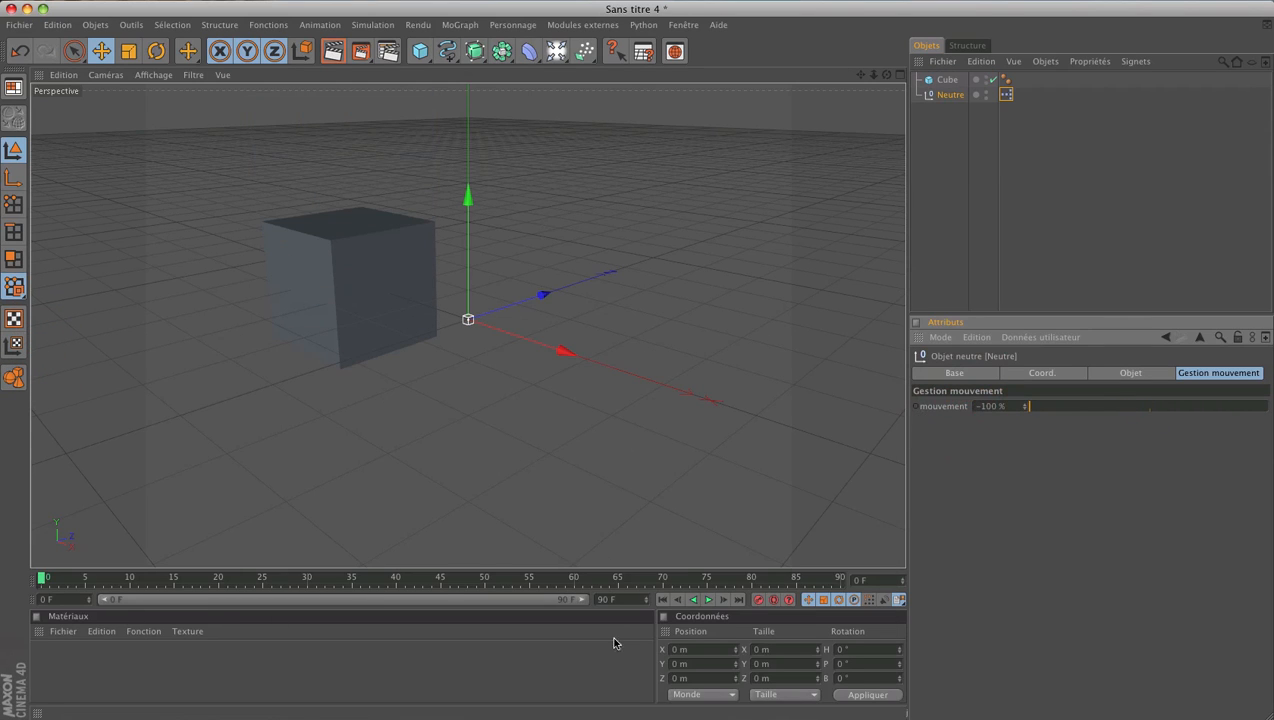
{"action": "left_click", "coordinate": [917, 406], "text": "ctrl"}
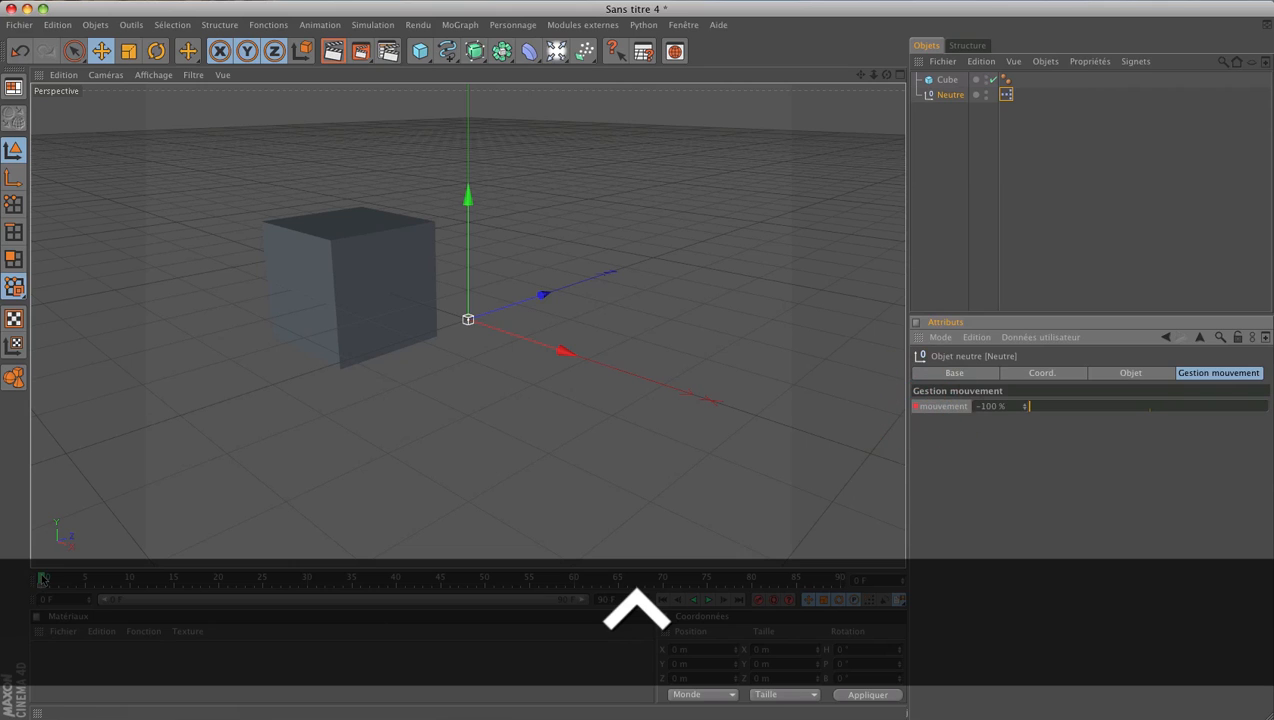
{"action": "left_click_drag", "start_coordinate": [42, 578], "coordinate": [221, 578]}
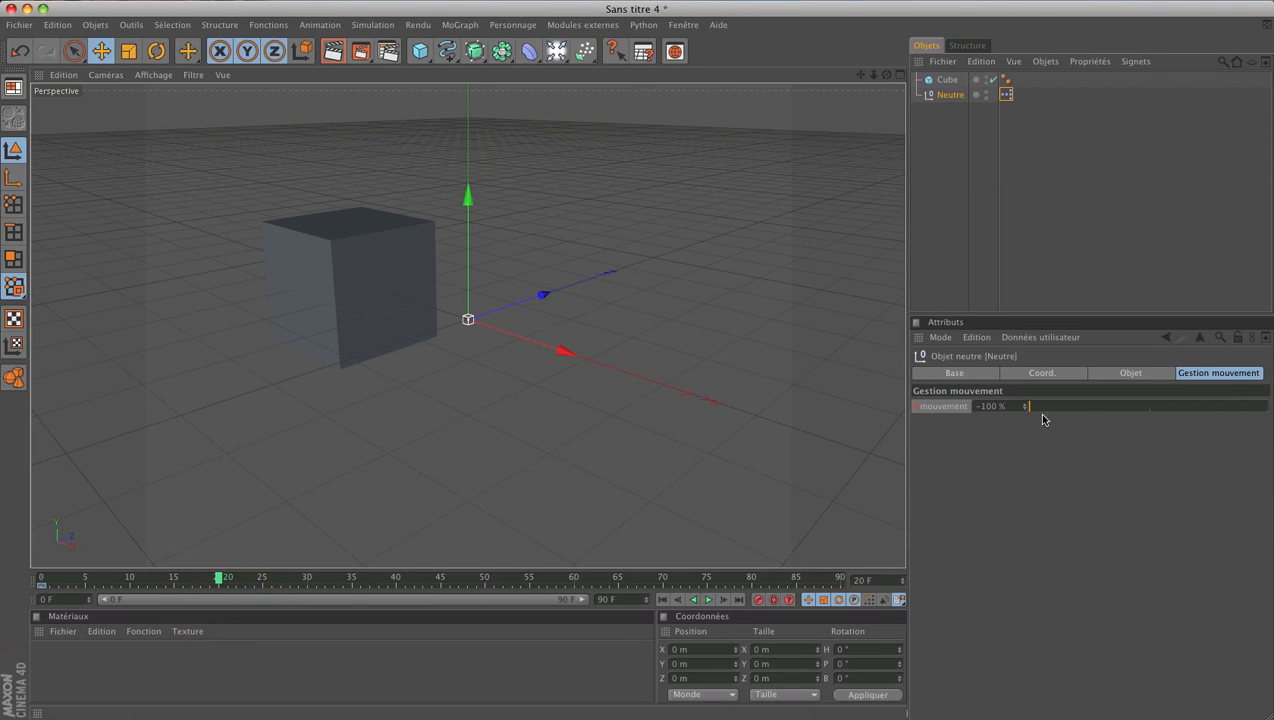
{"action": "left_click_drag", "start_coordinate": [1042, 419], "coordinate": [1214, 409]}
{"action": "left_click", "coordinate": [918, 407], "text": "ctrl"}
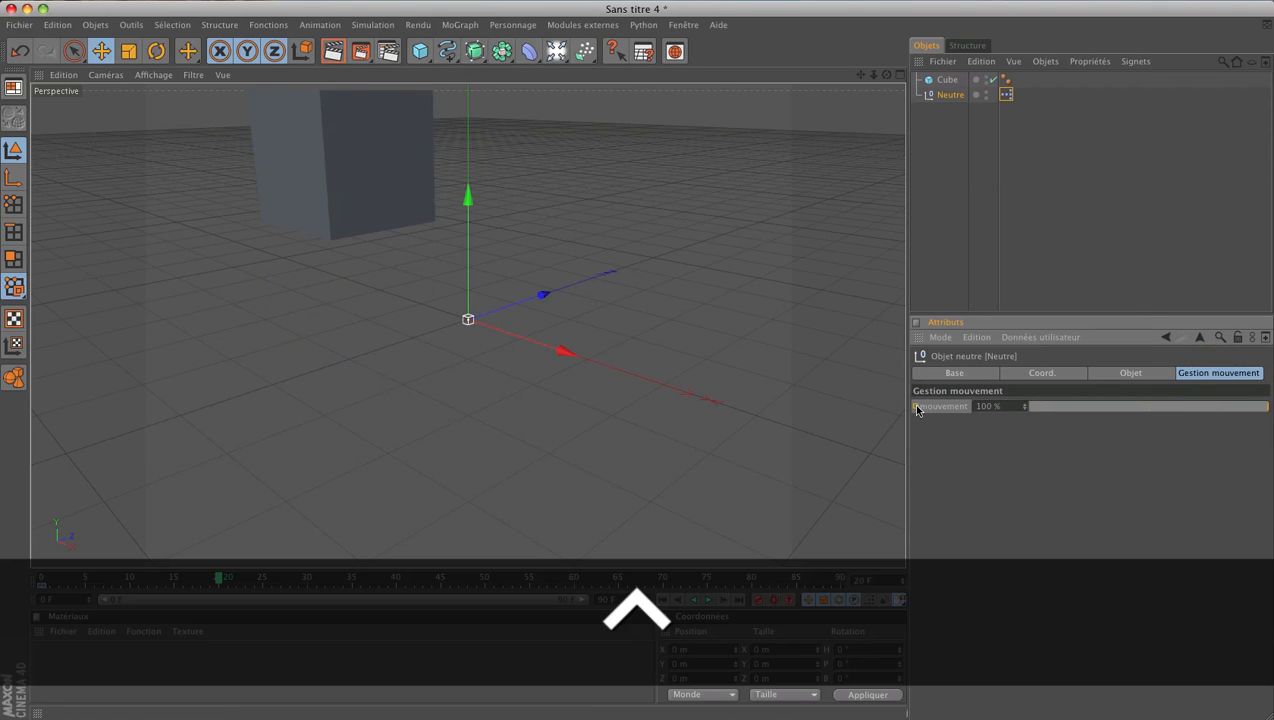
{"action": "left_click", "coordinate": [918, 407], "text": "ctrl"}
{"action": "mouse_move", "coordinate": [219, 580]}
{"action": "left_mouse_down"}
{"action": "mouse_move", "coordinate": [42, 582]}
{"action": "mouse_move", "coordinate": [165, 595]}
{"action": "mouse_move", "coordinate": [68, 590]}
{"action": "mouse_move", "coordinate": [200, 592]}
{"action": "mouse_move", "coordinate": [17, 592]}
{"action": "mouse_move", "coordinate": [225, 590]}
{"action": "mouse_move", "coordinate": [33, 588]}
{"action": "mouse_move", "coordinate": [216, 597]}
{"action": "mouse_move", "coordinate": [40, 597]}
{"action": "mouse_move", "coordinate": [193, 604]}
{"action": "mouse_move", "coordinate": [213, 600]}
{"action": "mouse_move", "coordinate": [20, 600]}
{"action": "left_mouse_up"}
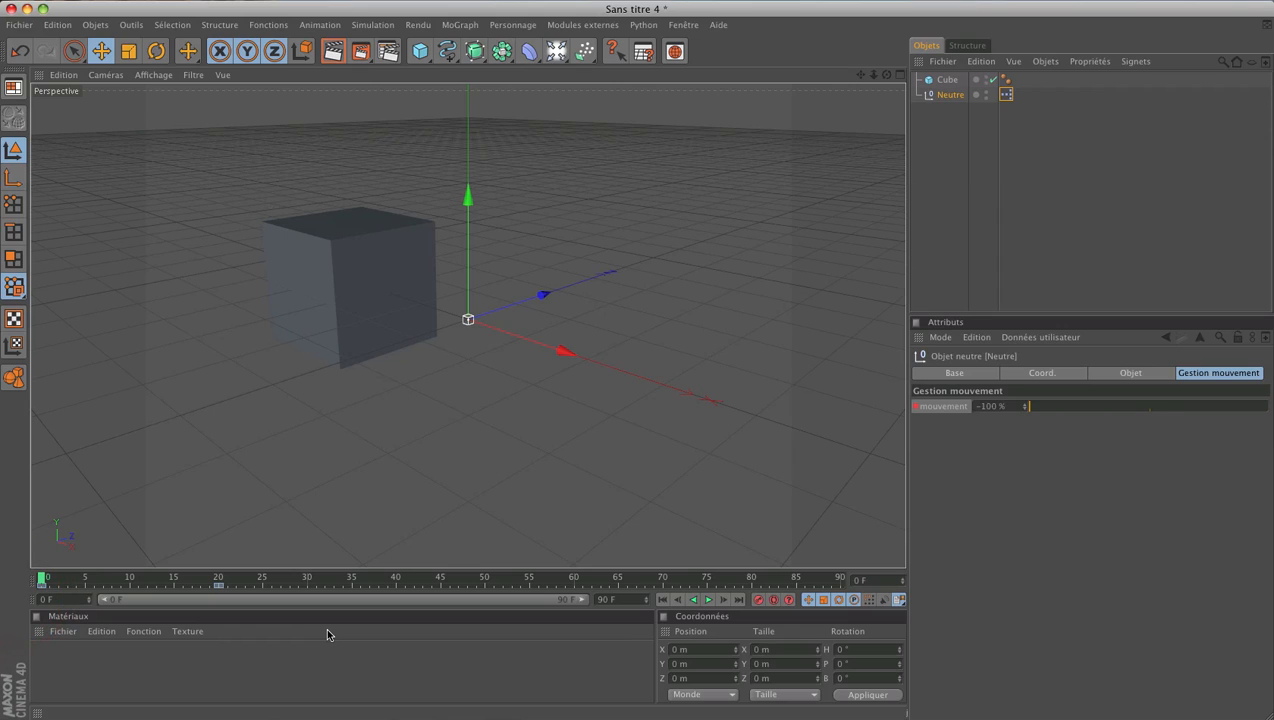